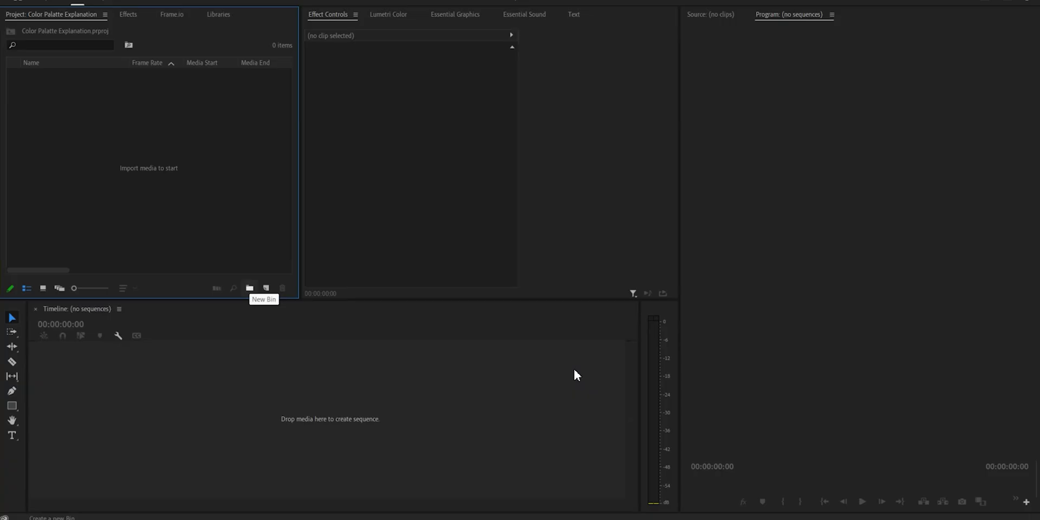
Create two bins in the project, one named Photos and one named Layers
key("ctrl+slash")
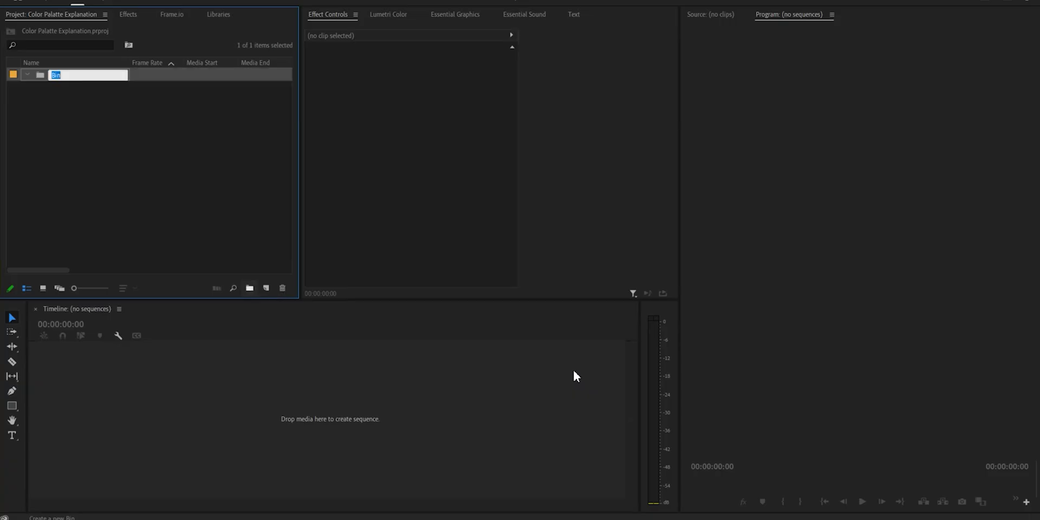
type("Photos")
key("Return")
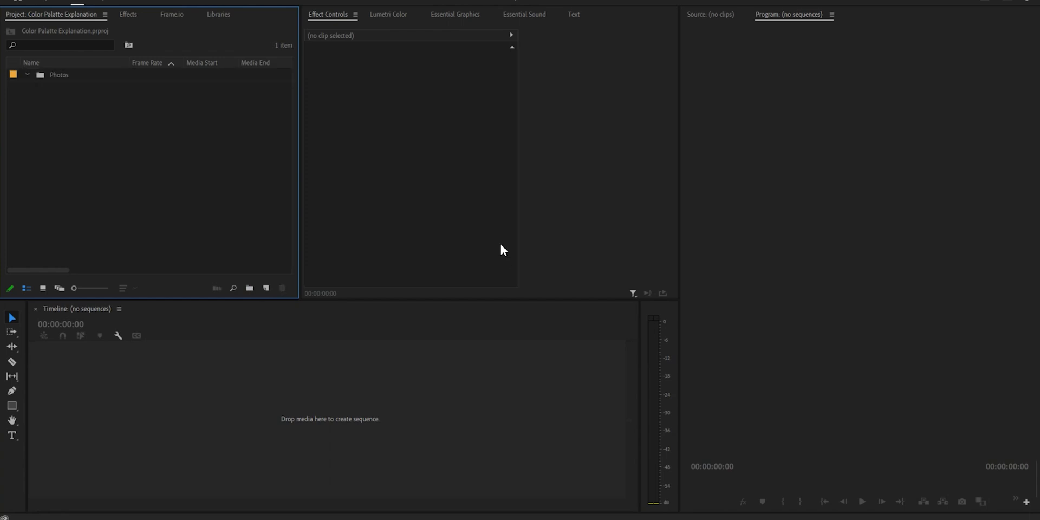
key("ctrl+slash")
type("La")
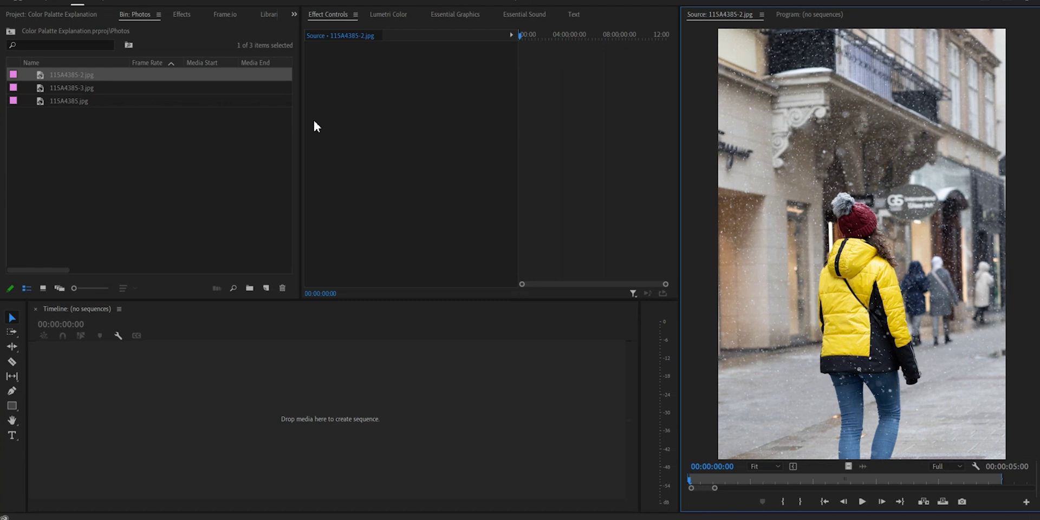
Go through the photos in the Photos bin, ending on 115A4385.jpg
key("Down")
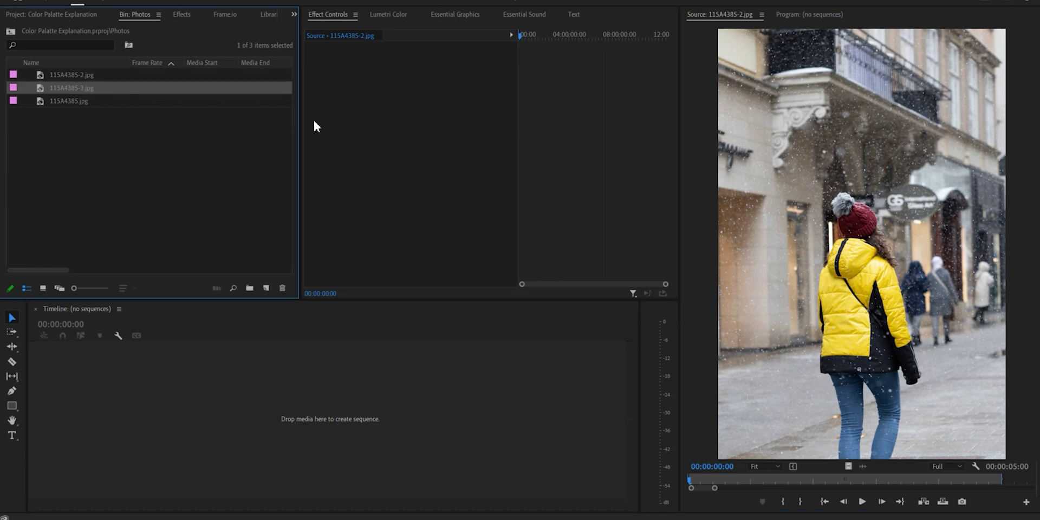
key("Down")
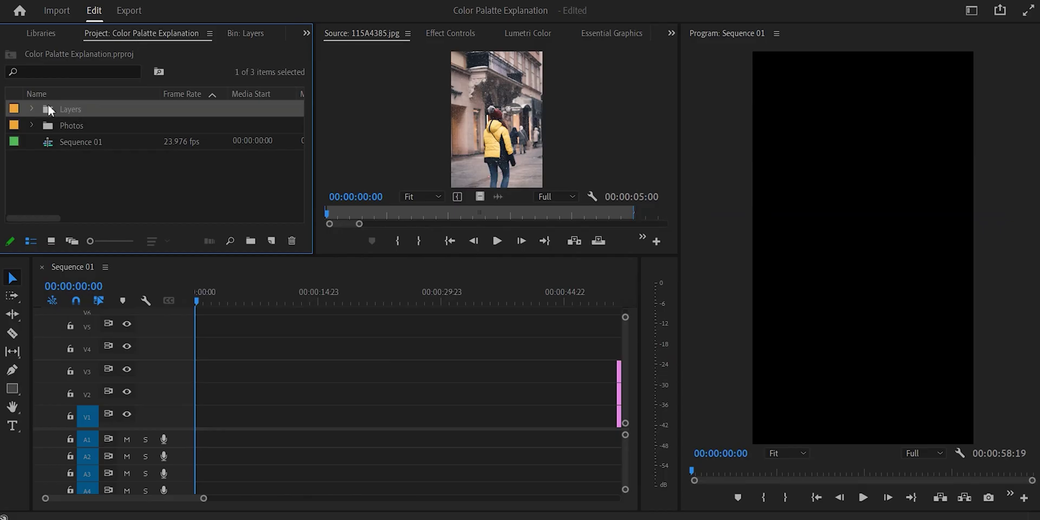
Create a black 500 × 500 color matte named Square 1 inside the Layers bin
double_click(50, 110)
left_click(270, 241)
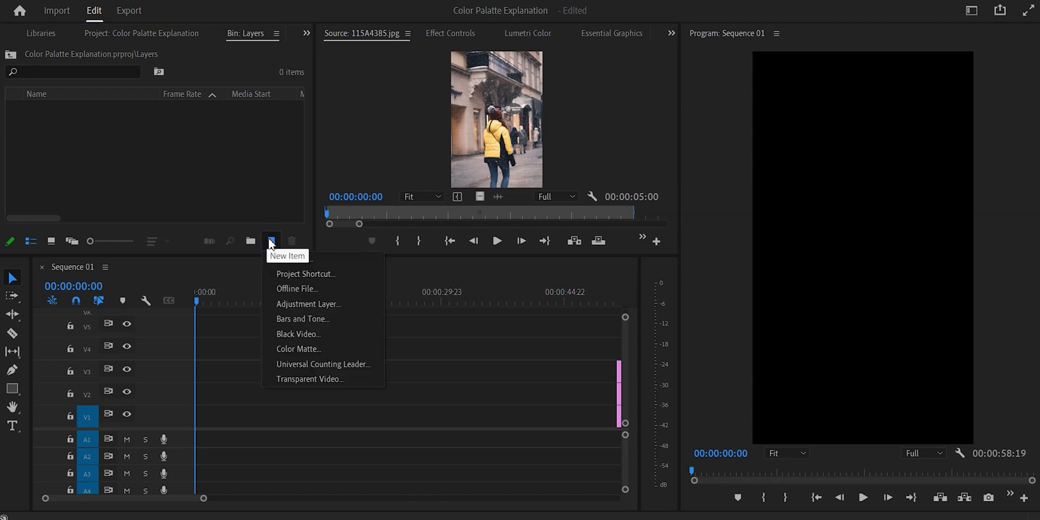
left_click(313, 350)
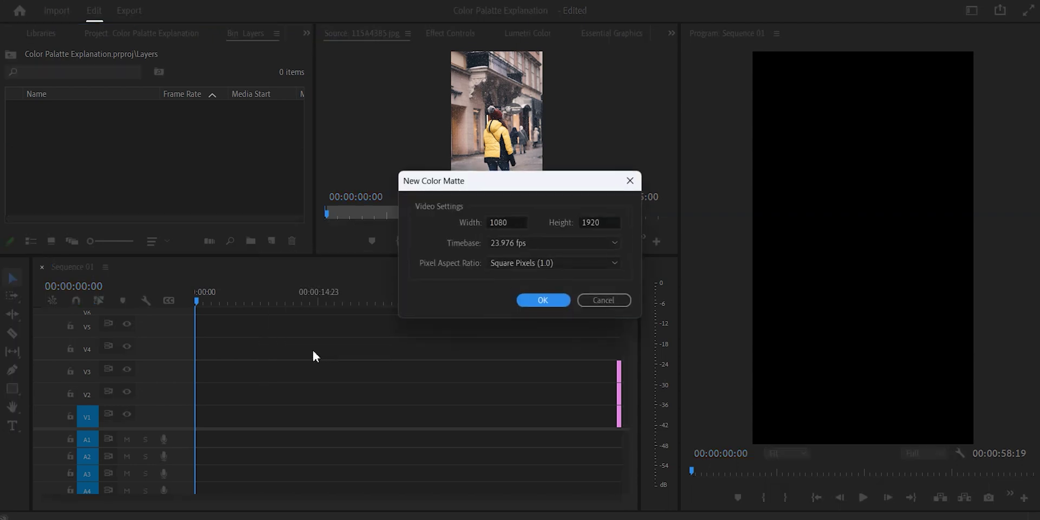
left_click(507, 222)
type("500")
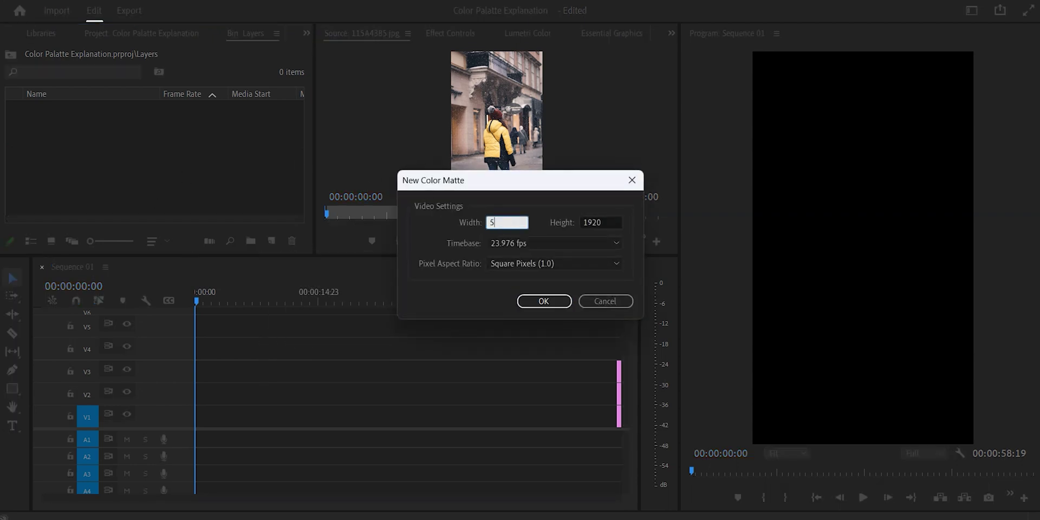
left_click(598, 222)
type("500")
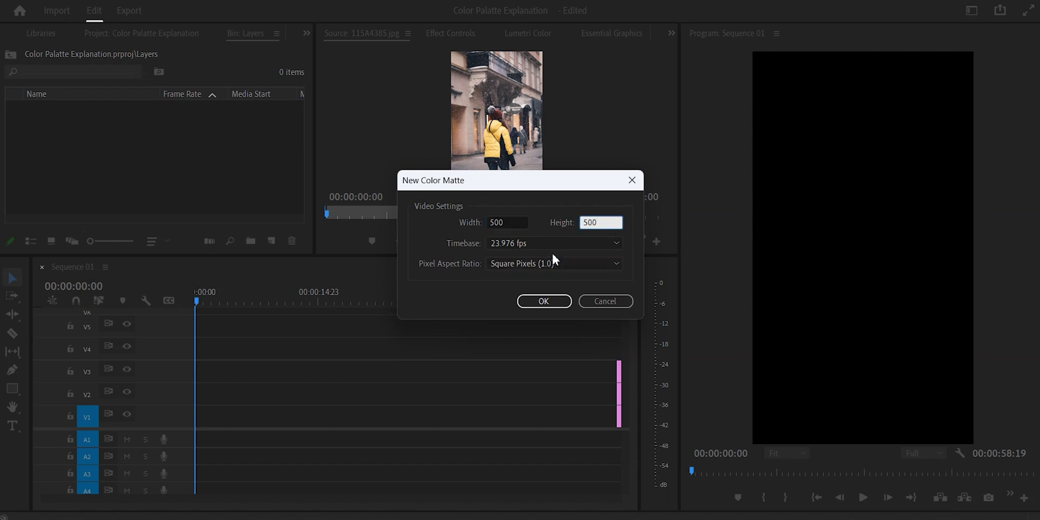
left_click(554, 301)
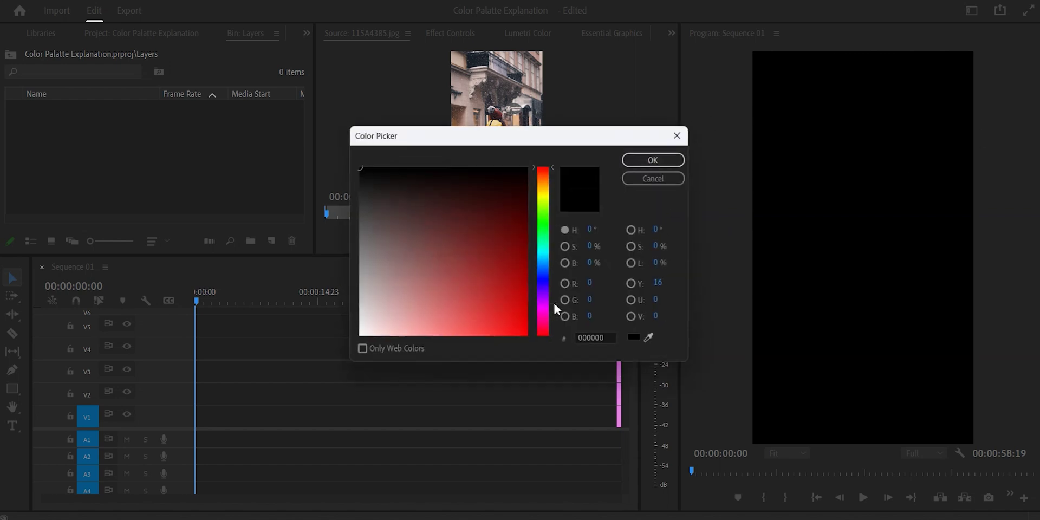
left_click(662, 160)
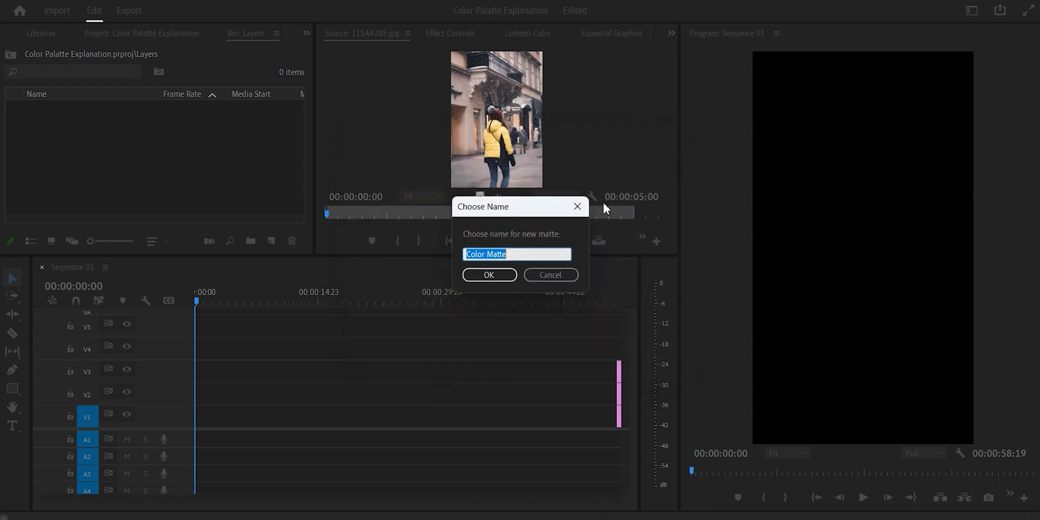
type("Square 1")
left_click(489, 274)
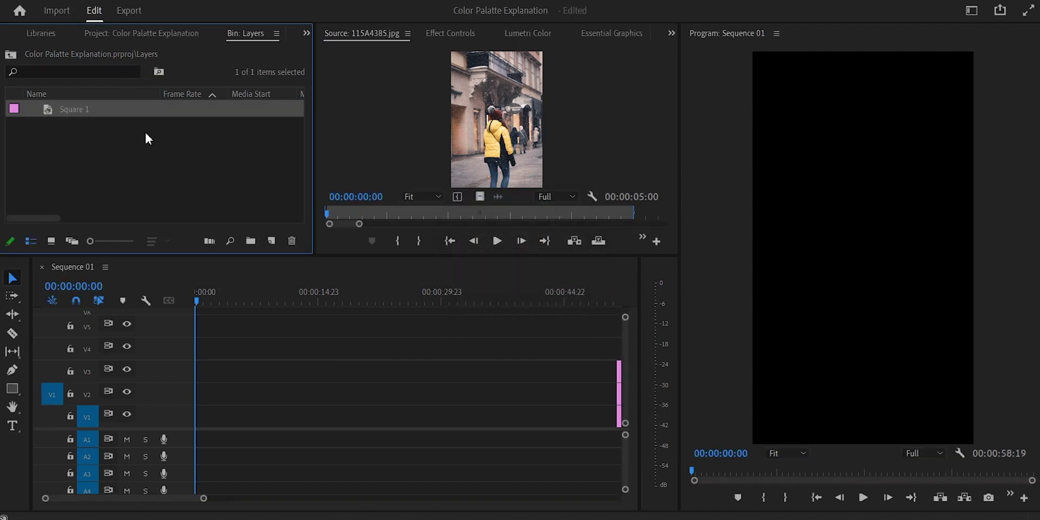
Make five copies of the Square 1 matte in the Layers bin
left_click(41, 109)
left_click(73, 127)
key("ctrl+v")
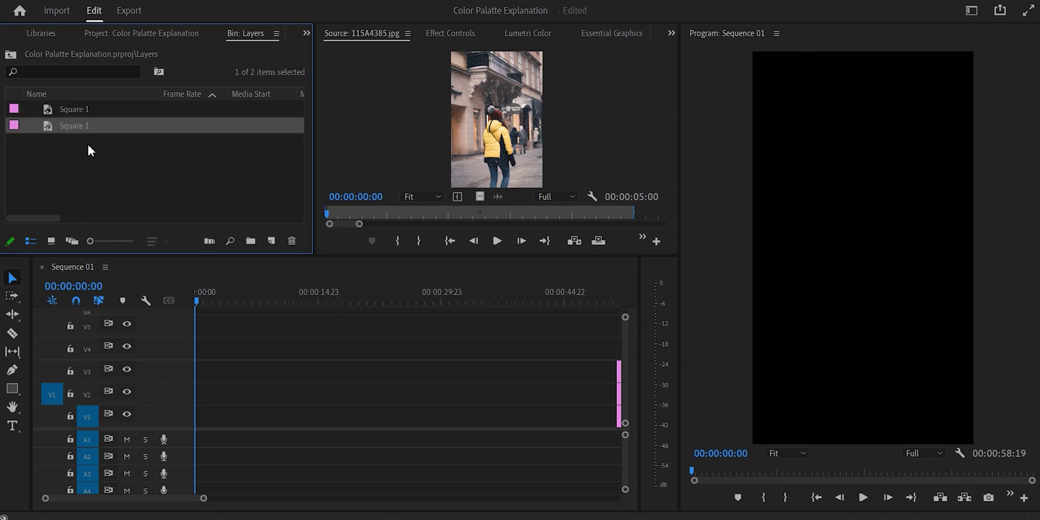
key("ctrl+v")
key("ctrl+v")
key("ctrl+v")
key("ctrl+v")
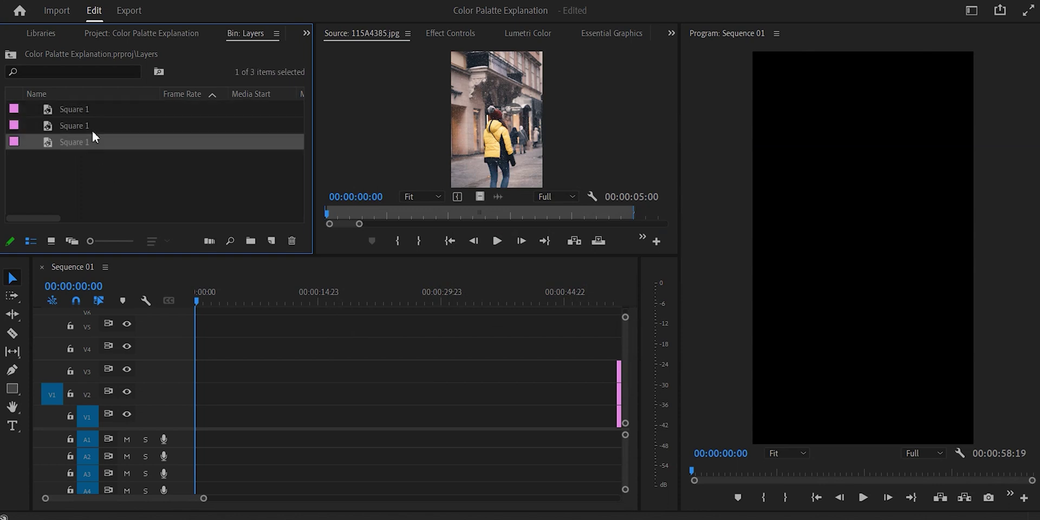
Rename the copied mattes Square 2 through Square 6
left_click(83, 120)
left_click(84, 120)
type("Square 2")
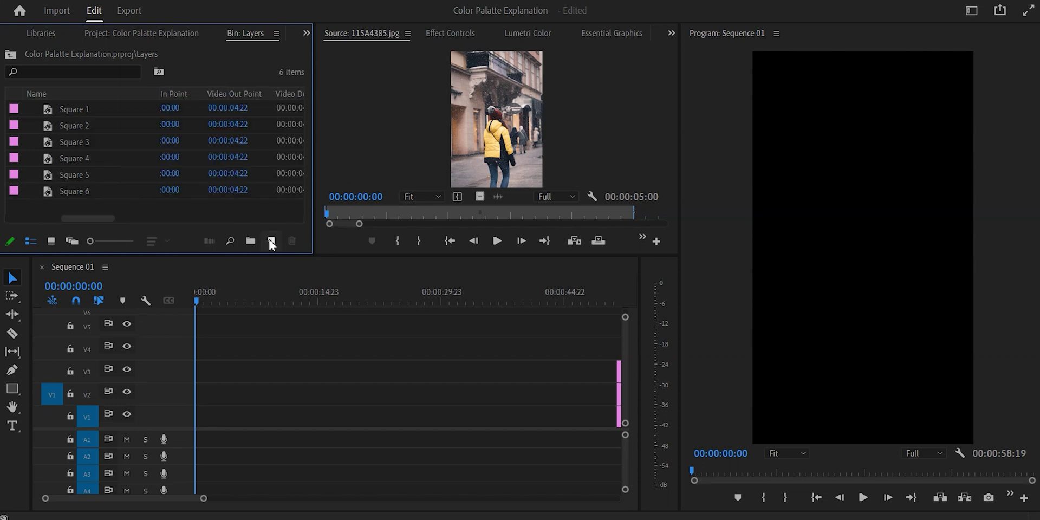
Add a black color matte 300 wide and 50 high named Text Background to the Layers bin
left_click(271, 241)
left_click(299, 349)
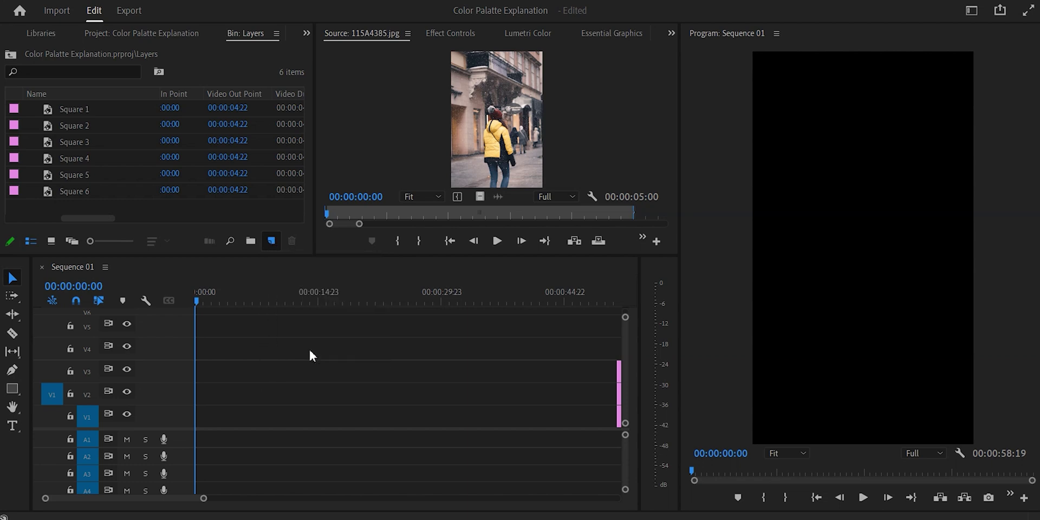
double_click(516, 222)
type("300")
double_click(599, 223)
type("50")
left_click(544, 301)
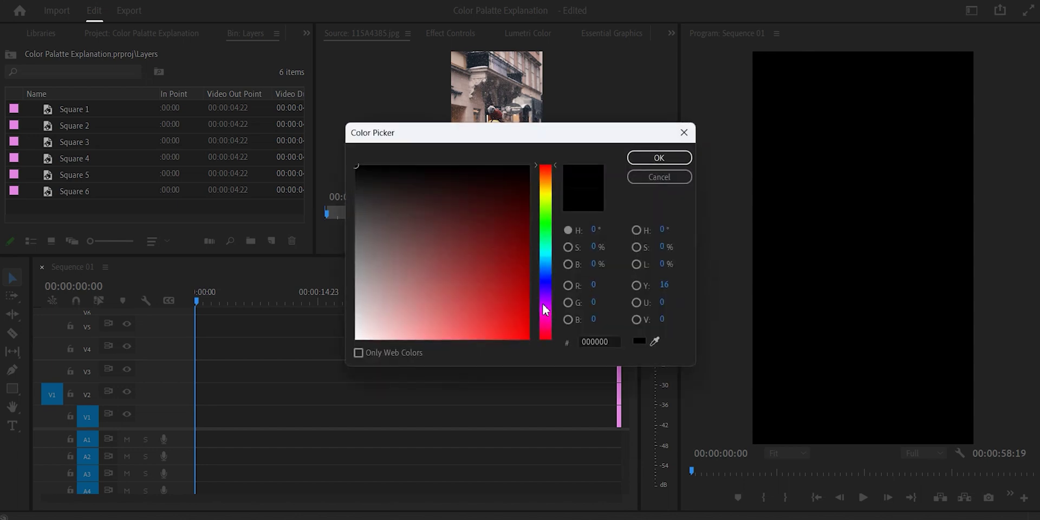
left_click(687, 162)
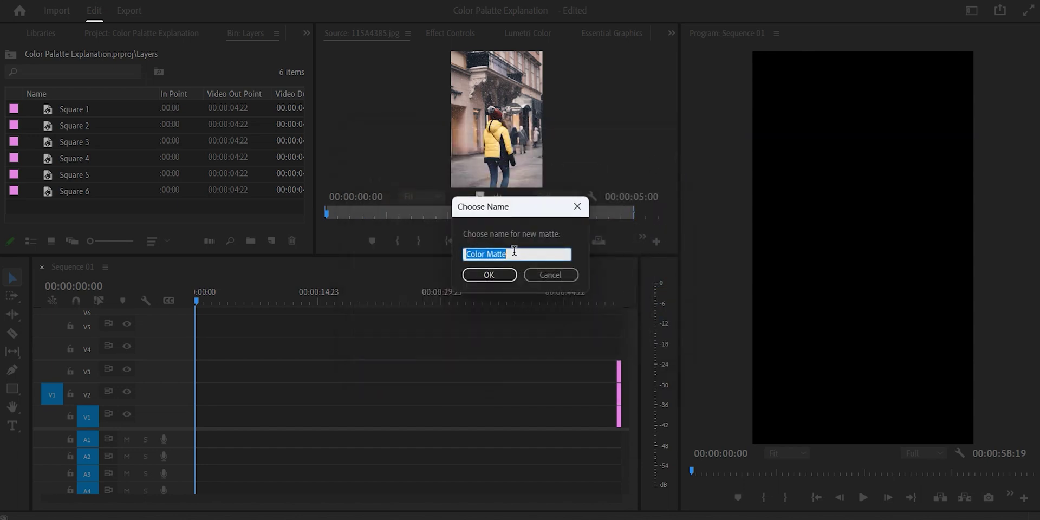
type("Te")
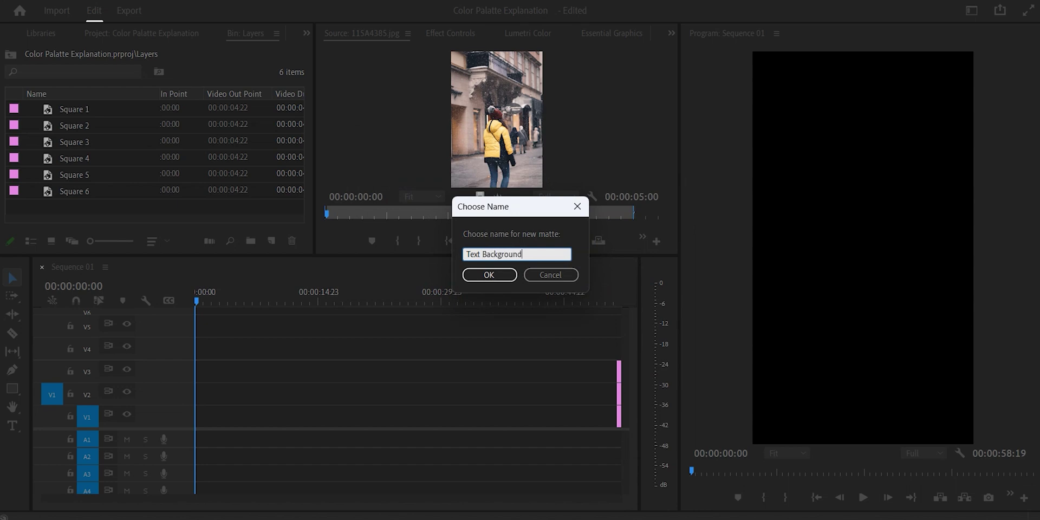
type("xt Background")
key("Return")
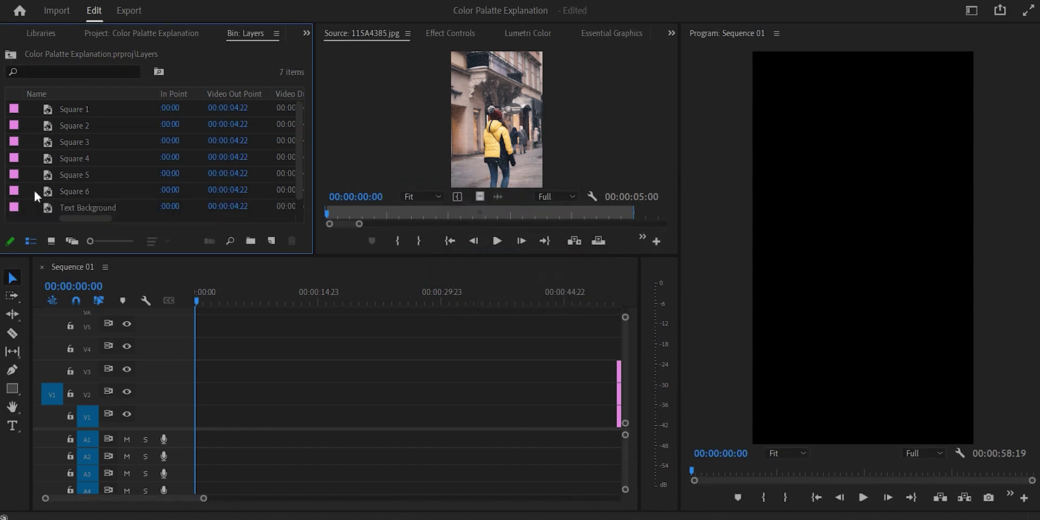
Return to the project's top-level contents and look through the details listed for Sequence 01
left_click(41, 33)
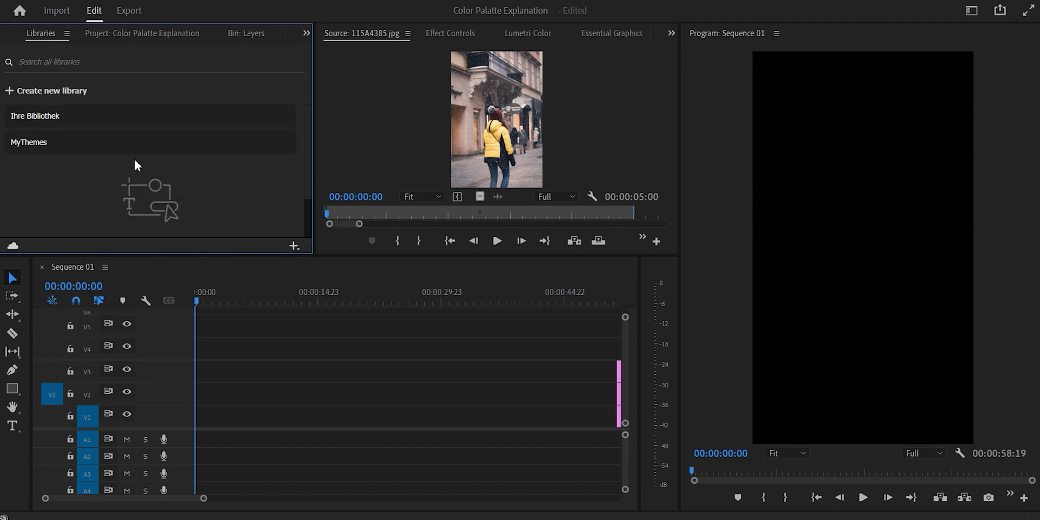
left_click(115, 34)
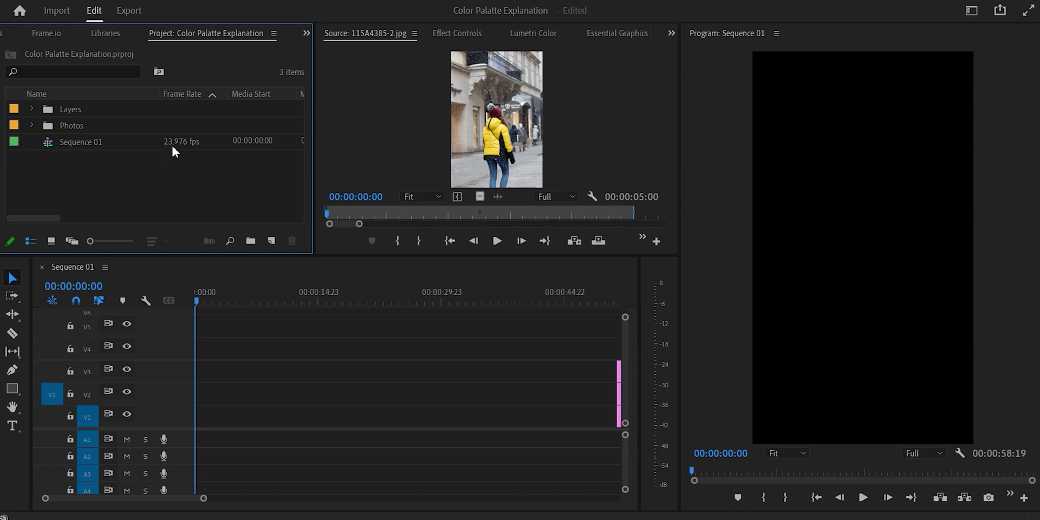
left_click_drag(33, 218, 151, 234)
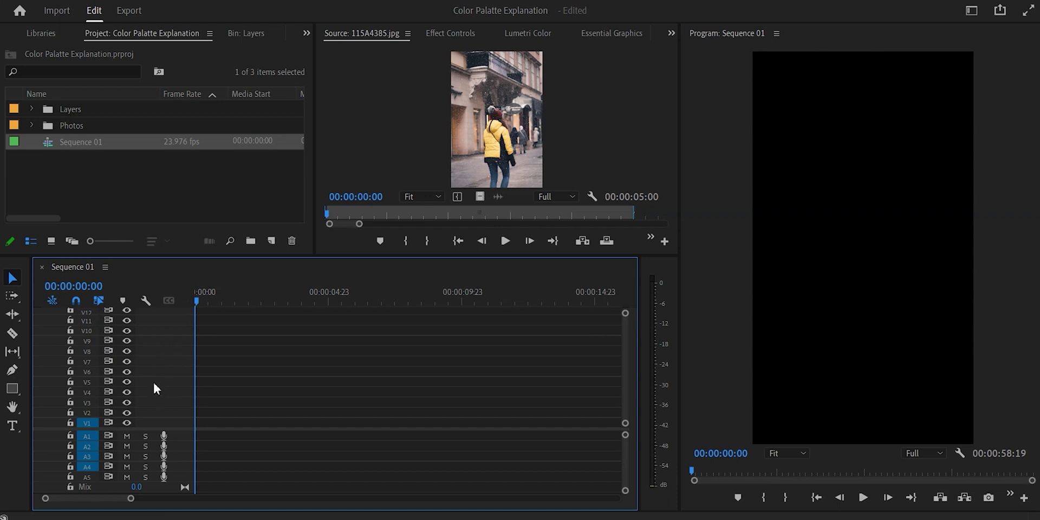
right_click(153, 384)
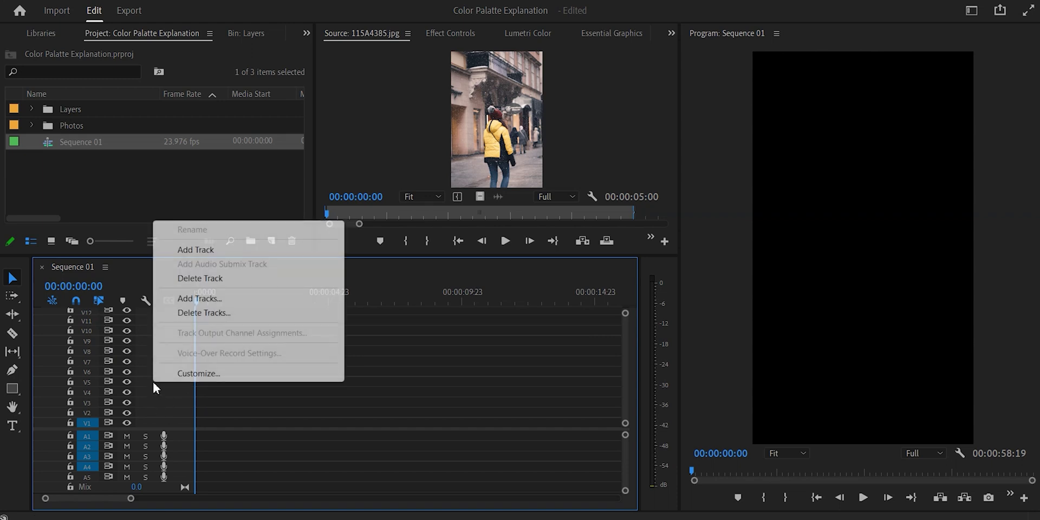
left_click(201, 299)
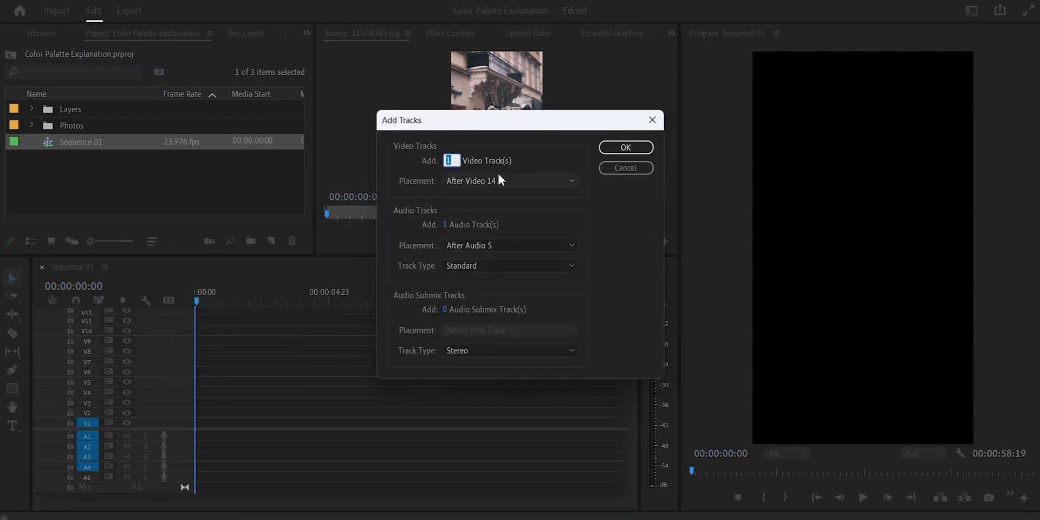
left_click(644, 166)
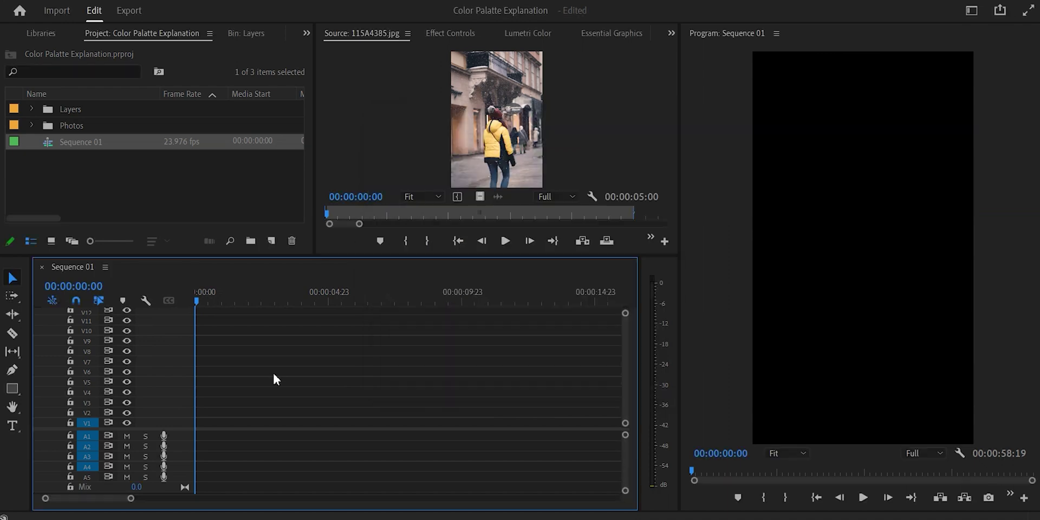
Stack the photos at the sequence start: 115A4385.jpg on V1, 115A4385-3.jpg on V2 and 115A4385-2.jpg on V3
double_click(43, 124)
double_click(50, 141)
left_click_drag(47, 141, 197, 428)
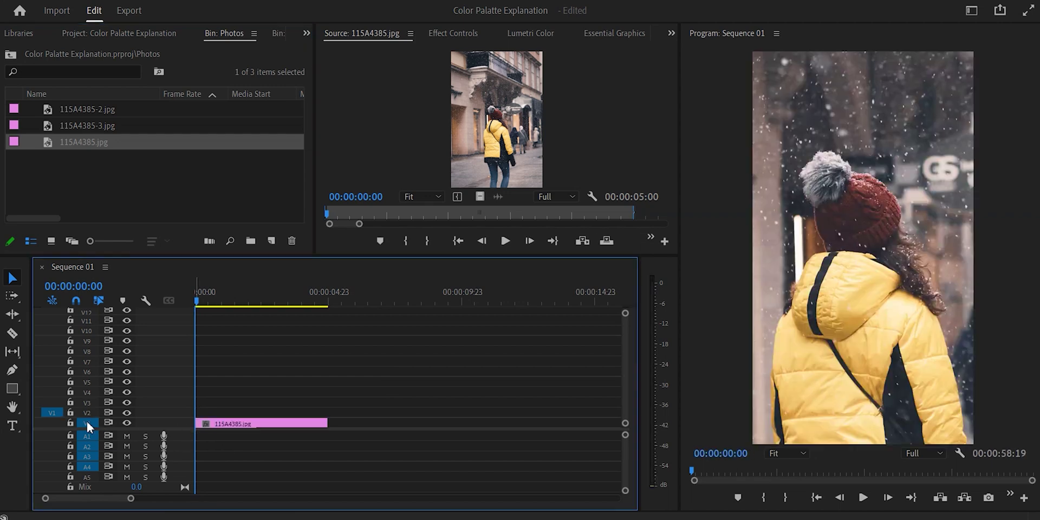
left_click_drag(134, 499, 116, 498)
left_click_drag(48, 123, 197, 413)
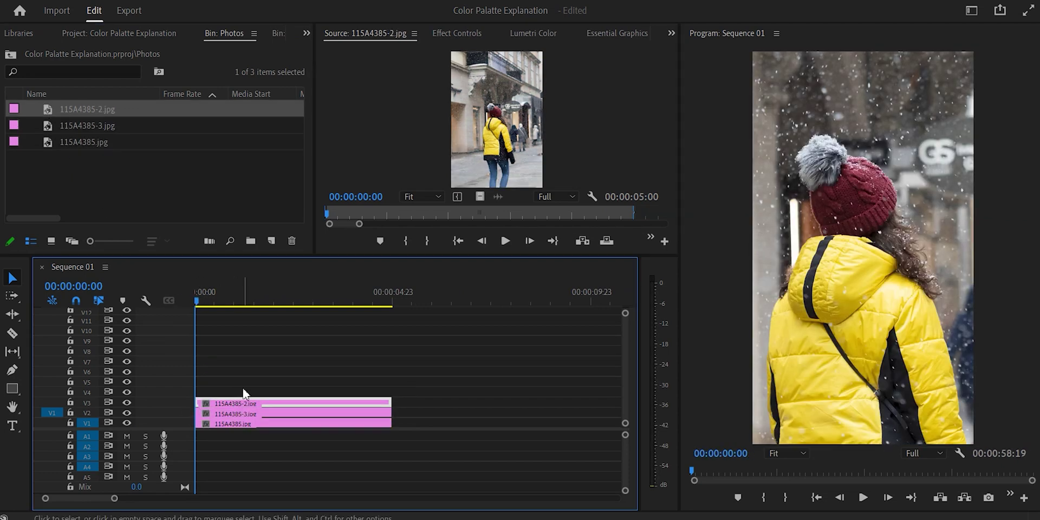
Extend all three stacked photo clips to a duration of about 7.5 seconds
scroll(431, 351, "down", 2)
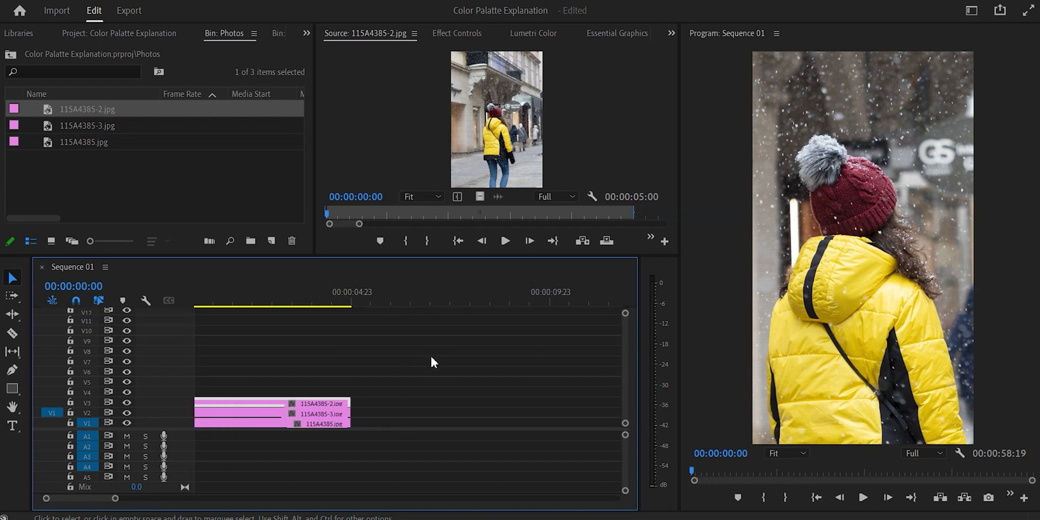
left_click_drag(385, 296, 451, 303)
left_click_drag(349, 399, 451, 401)
left_click_drag(347, 413, 449, 413)
left_click_drag(345, 424, 450, 424)
key("backslash")
key("Home")
Scale the three stacked photo clips down to 42 to fit the vertical frame
left_click(207, 403)
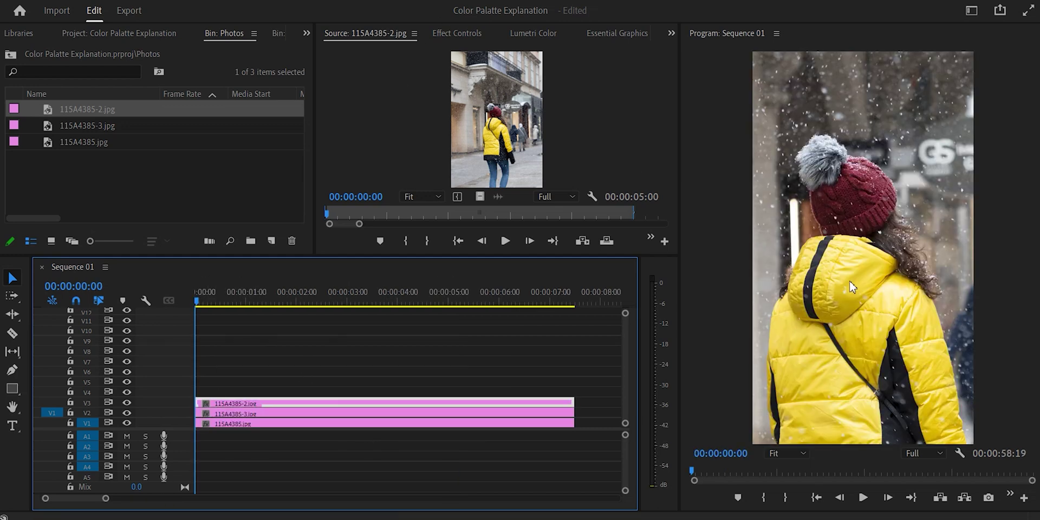
left_click(459, 32)
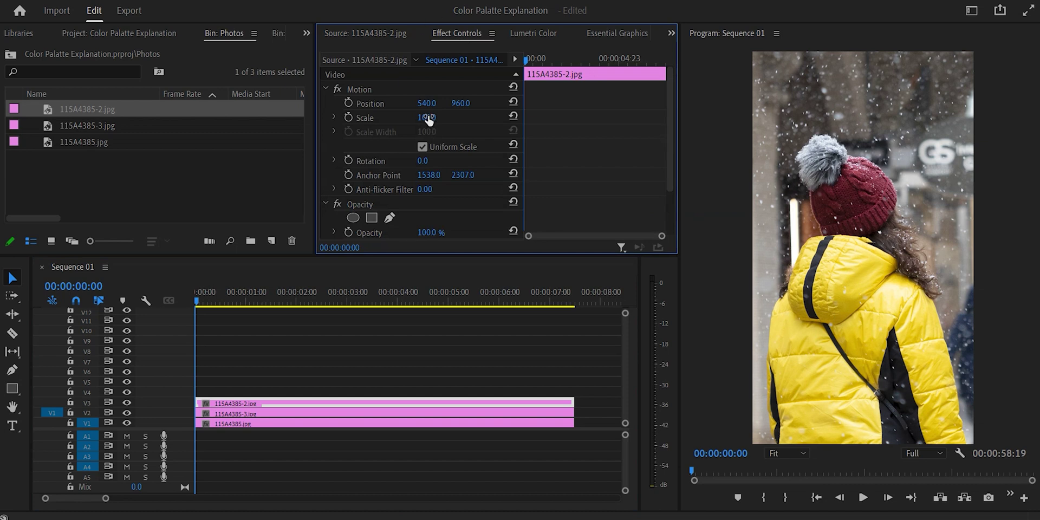
left_click_drag(427, 118, 398, 117)
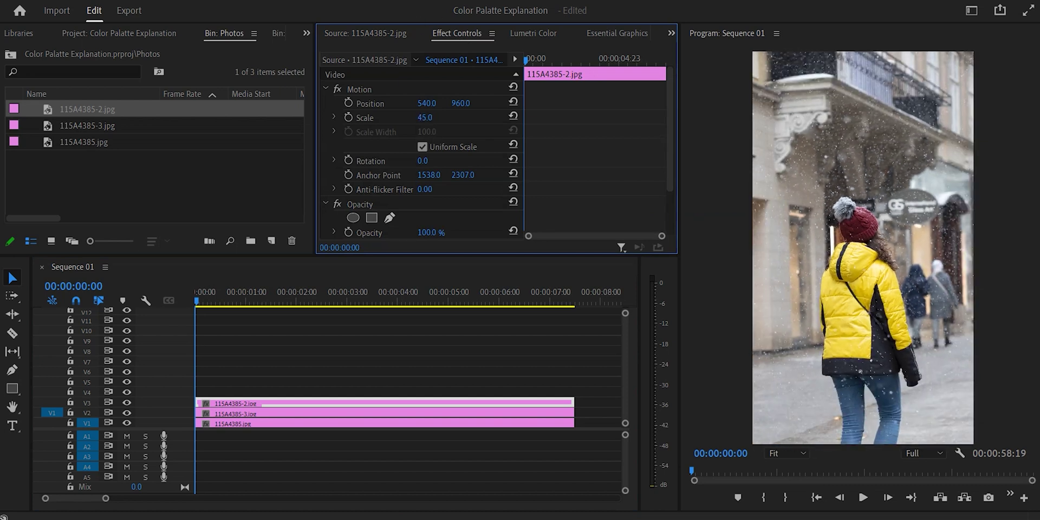
left_click(202, 317)
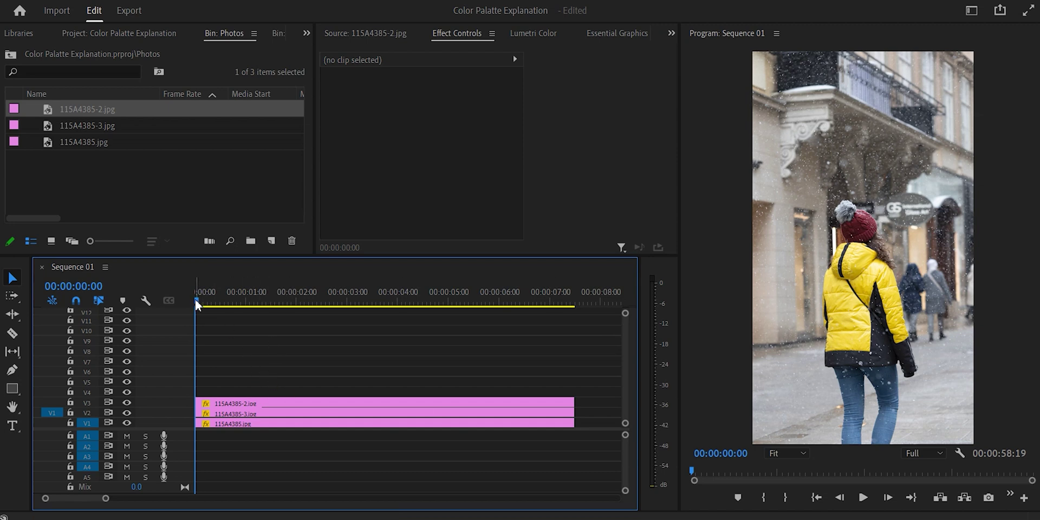
Add an opacity keyframe to 115A4385-2.jpg on V3 at 00:00:01:00
left_click_drag(197, 304, 247, 310)
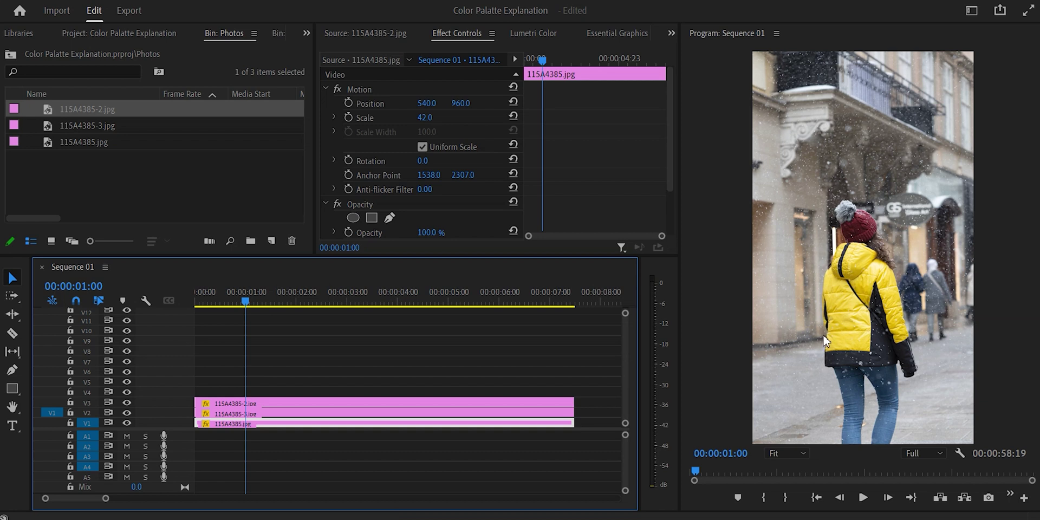
key("Right")
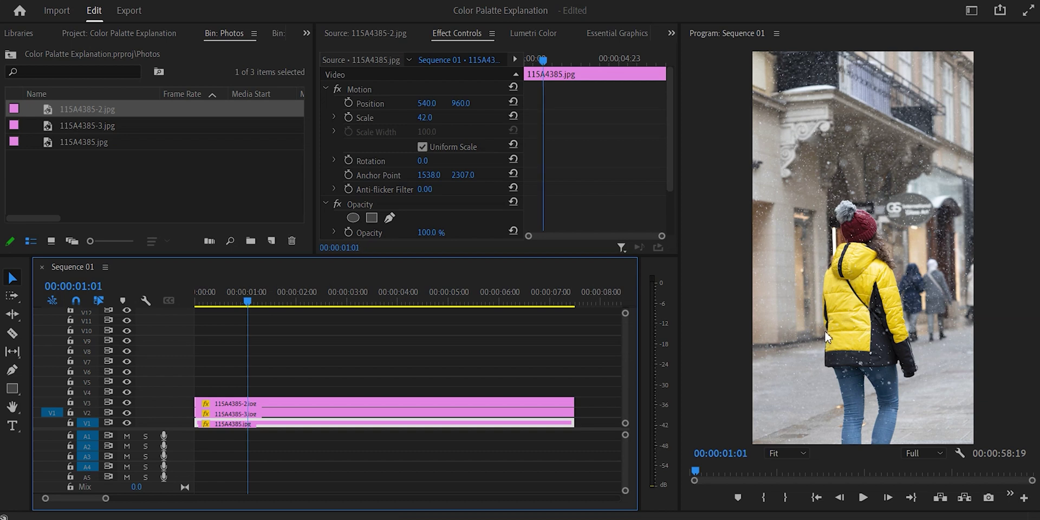
key("Left")
key("Left")
key("Right")
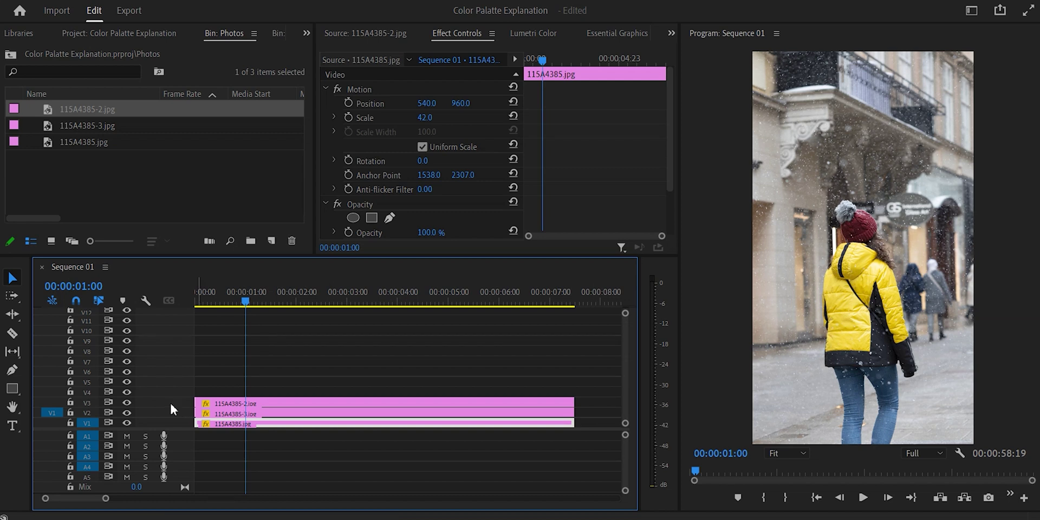
scroll(170, 404, "up", 2)
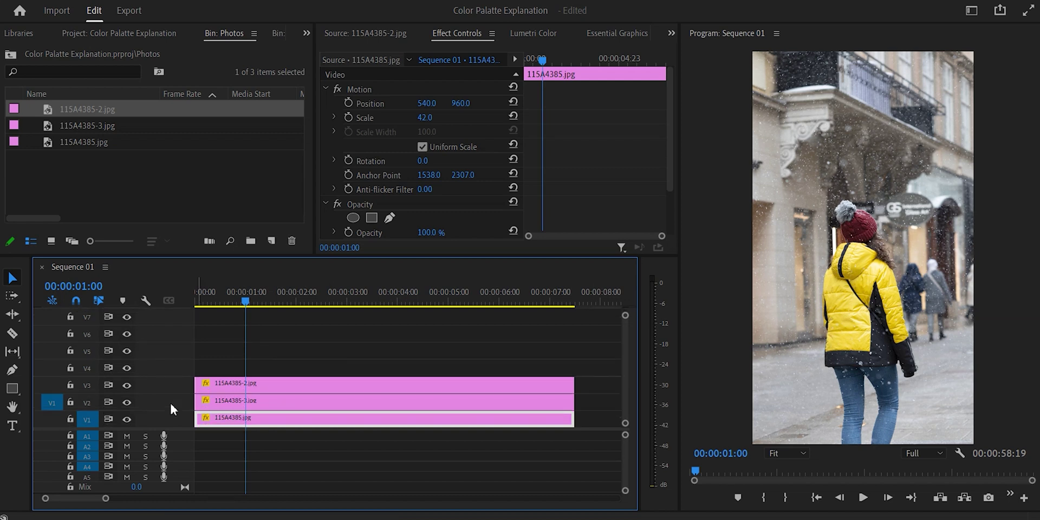
scroll(170, 404, "up", 3)
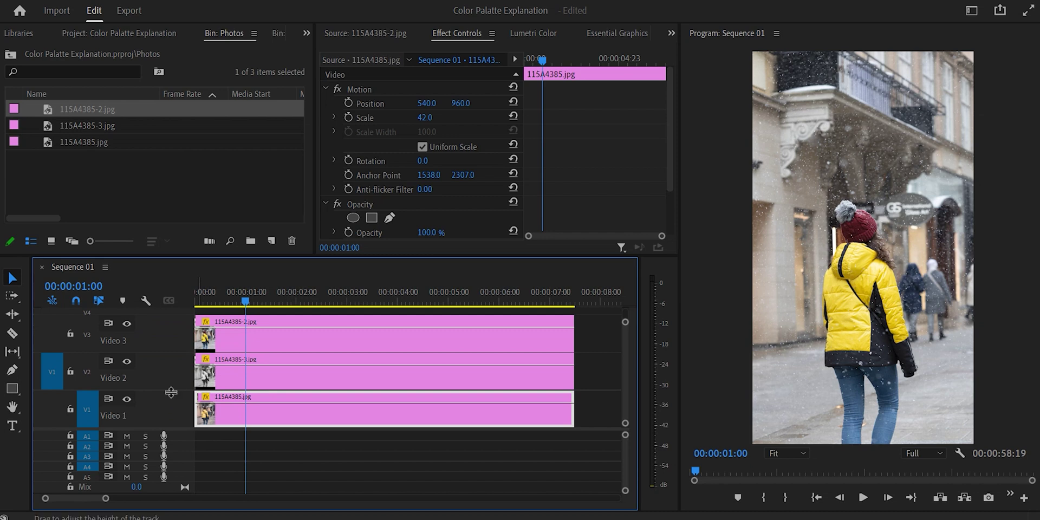
scroll(171, 392, "up", 2)
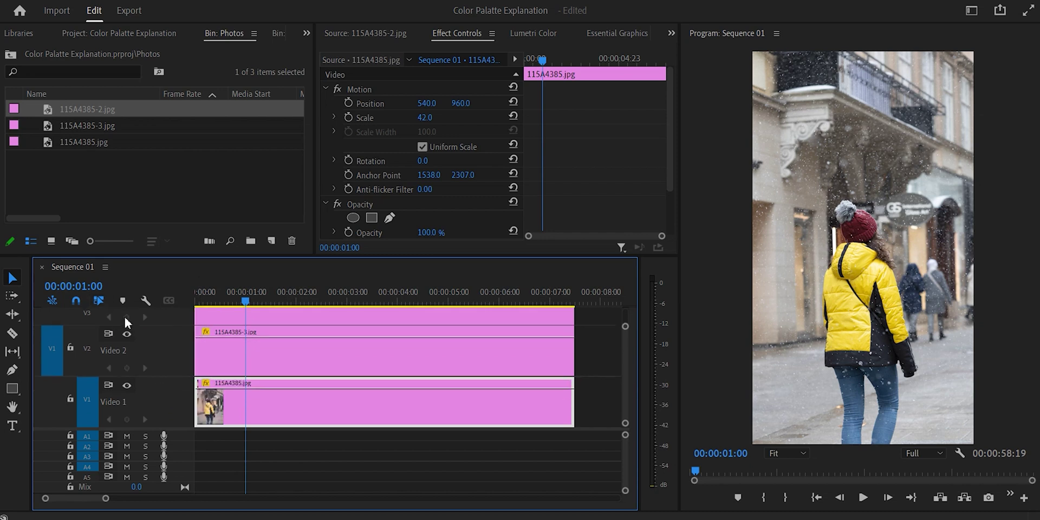
scroll(252, 378, "up", 2)
left_click(255, 378)
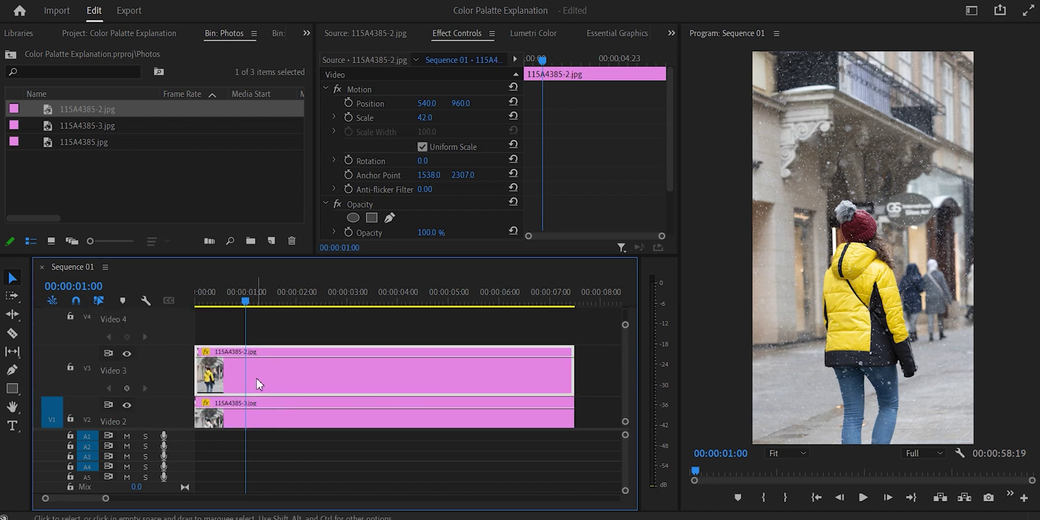
left_click(126, 389)
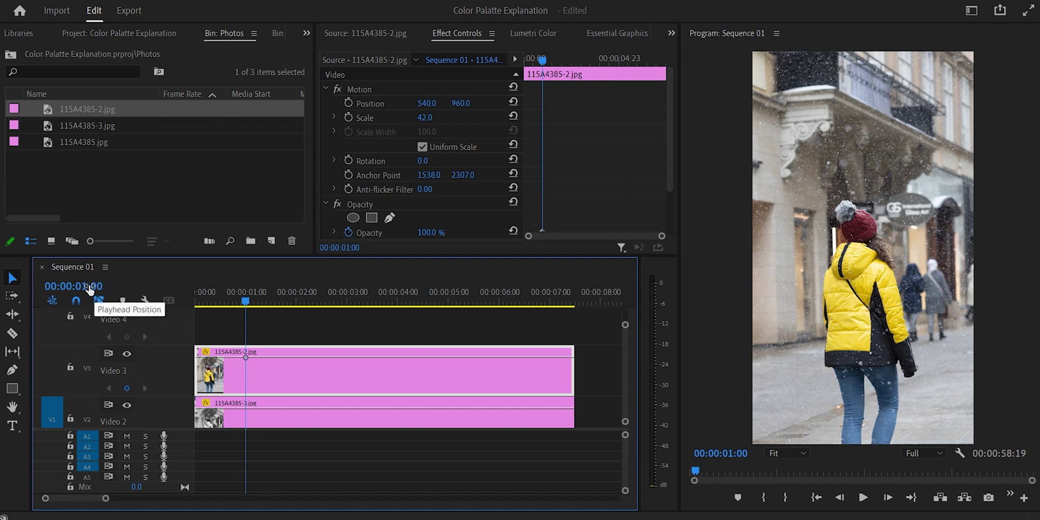
Add a second opacity keyframe to 115A4385-2.jpg at 00:00:01:10, lower it to 0%, and play back the fade
key("Right")
key("Right")
key("Right")
key("Right")
key("Right")
key("Right")
key("Right")
key("Right")
key("Right")
key("Right")
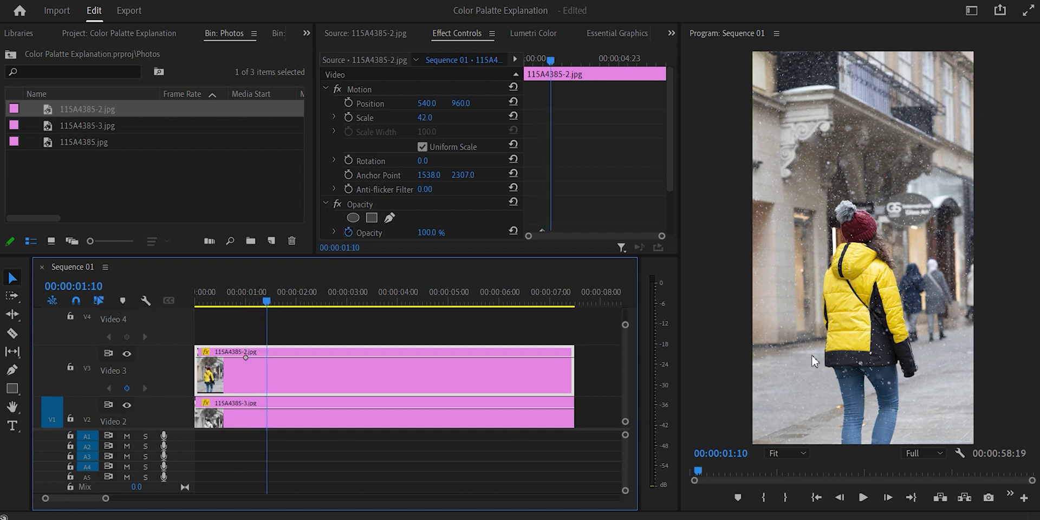
left_click(127, 388)
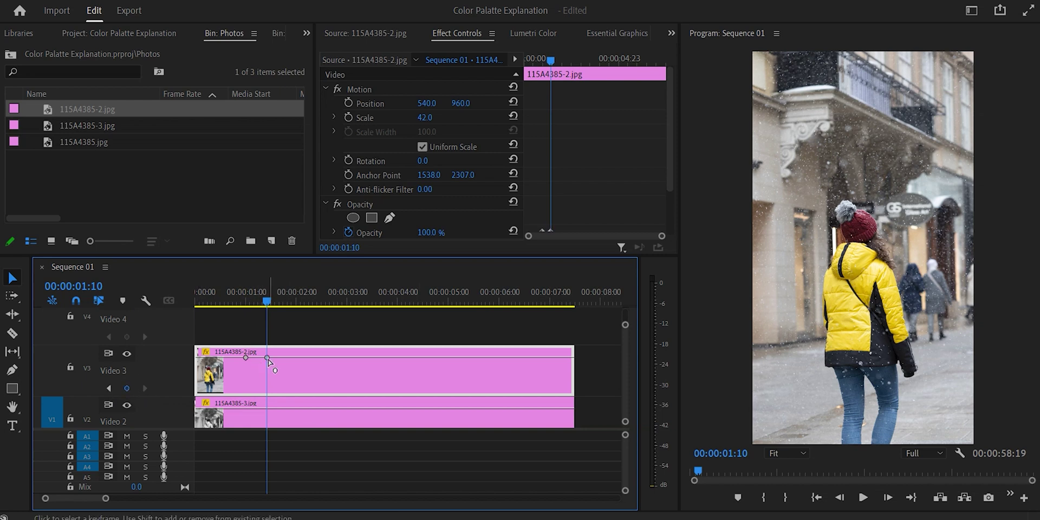
left_click_drag(267, 358, 268, 391)
left_click_drag(265, 304, 223, 307)
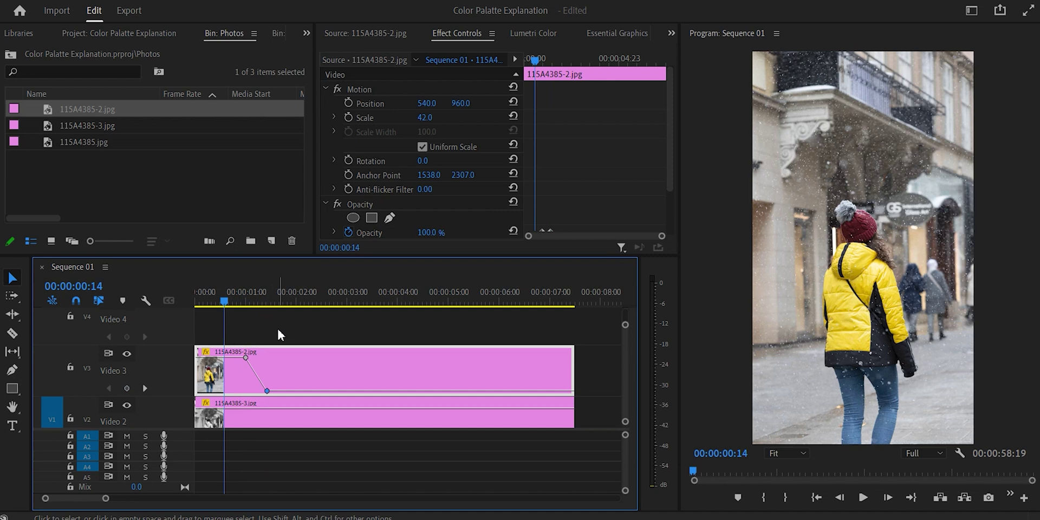
key("space")
Add an opacity keyframe to 115A4385-3.jpg on V2 at 00:00:04:05
scroll(217, 382, "down", 1)
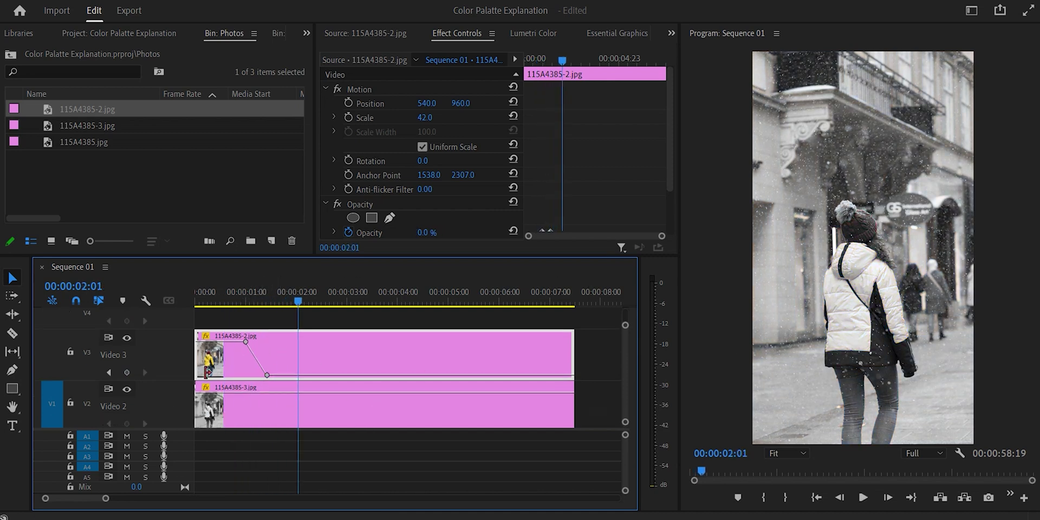
scroll(156, 386, "down", 1)
scroll(154, 378, "down", 1)
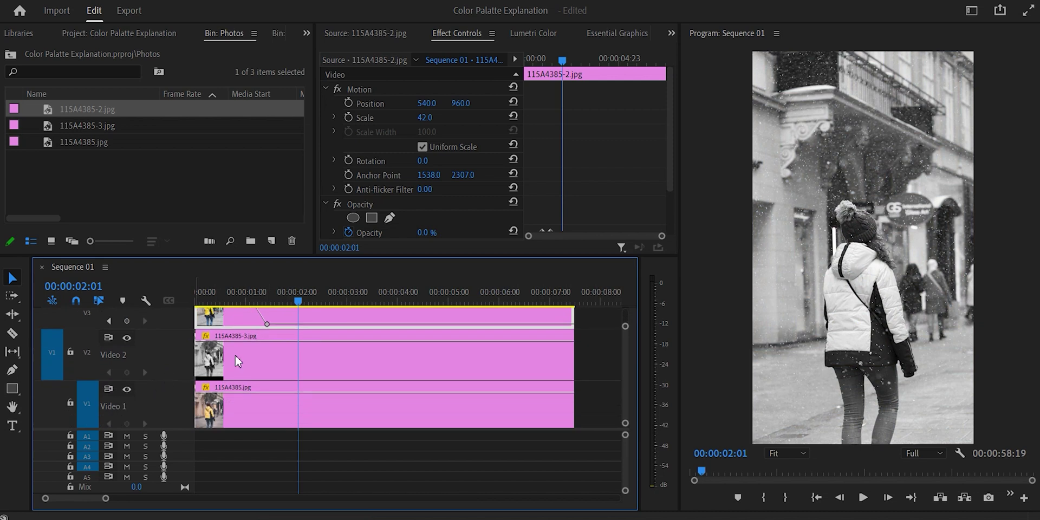
left_click(275, 352)
scroll(163, 355, "up", 2)
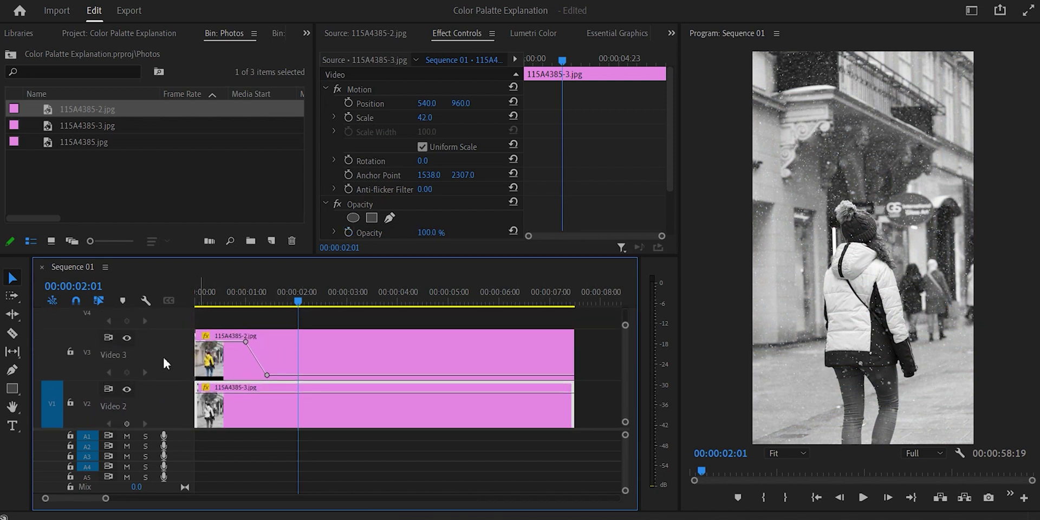
scroll(163, 358, "down", 1)
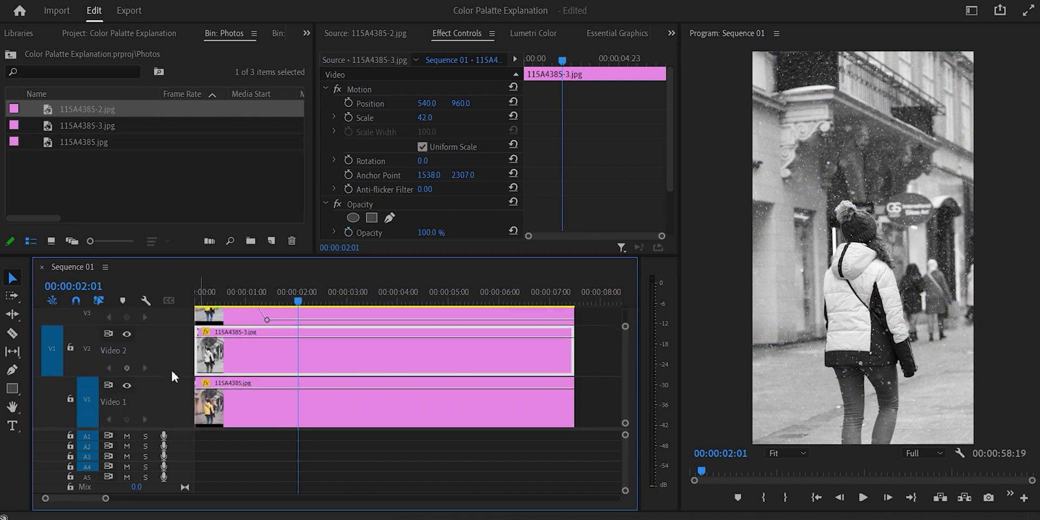
scroll(171, 369, "up", 2)
scroll(170, 368, "down", 1)
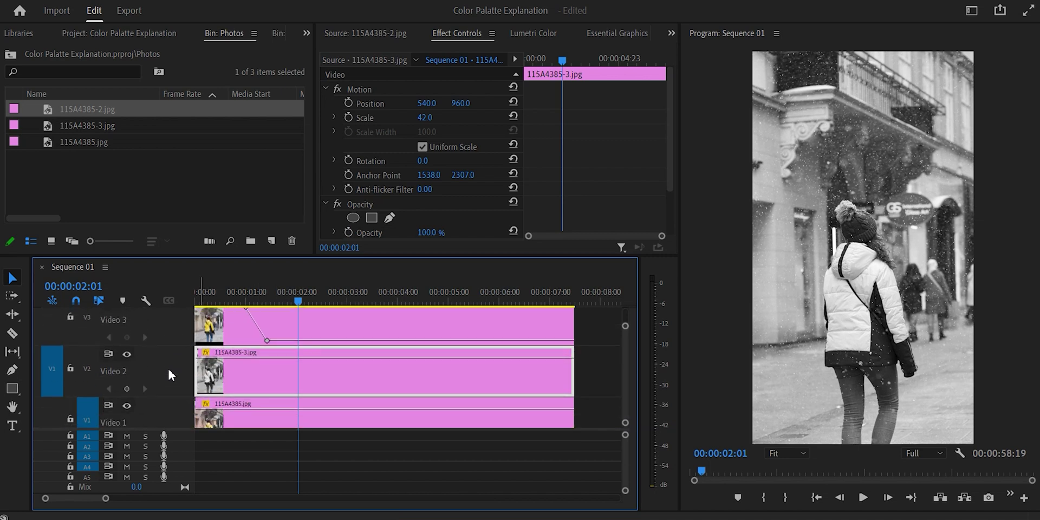
key("shift+Right")
left_click_drag(332, 302, 408, 309)
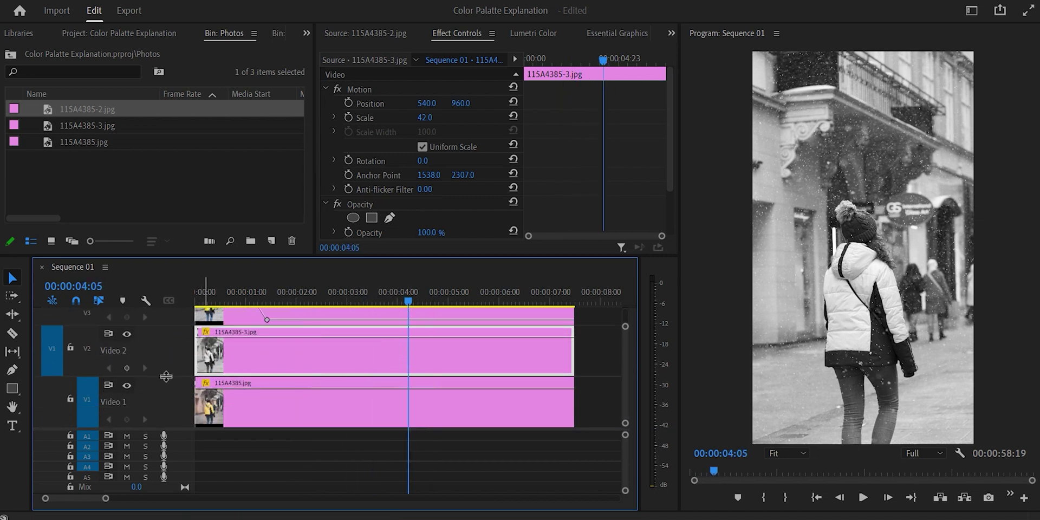
left_click(127, 367)
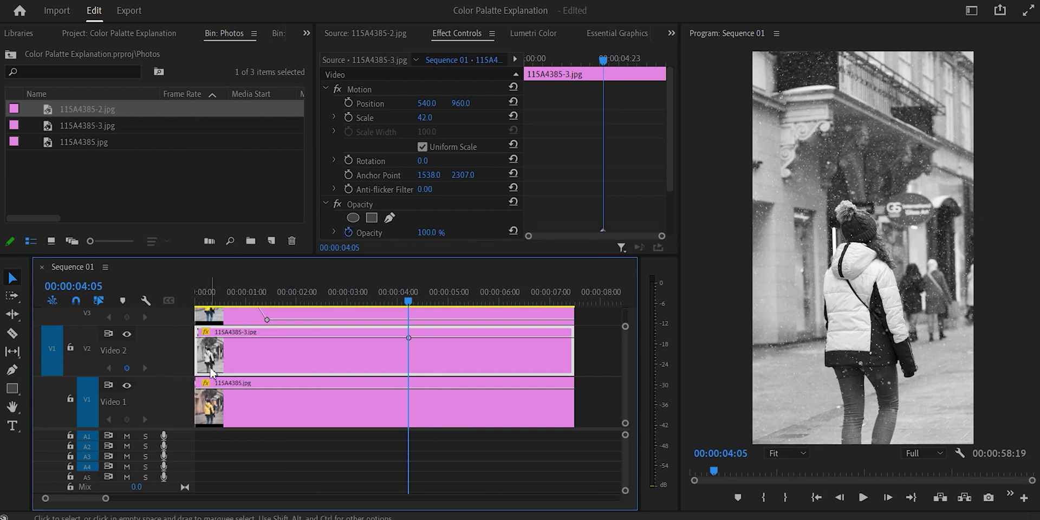
Fade out 115A4385-3.jpg with a second, lowered opacity keyframe at 00:00:04:20, and play the sequence from the start
key("Right")
key("Right")
key("Right")
key("Right")
key("Right")
key("Right")
key("Right")
key("Right")
key("Right")
key("Right")
key("Right")
key("Right")
key("Right")
key("Right")
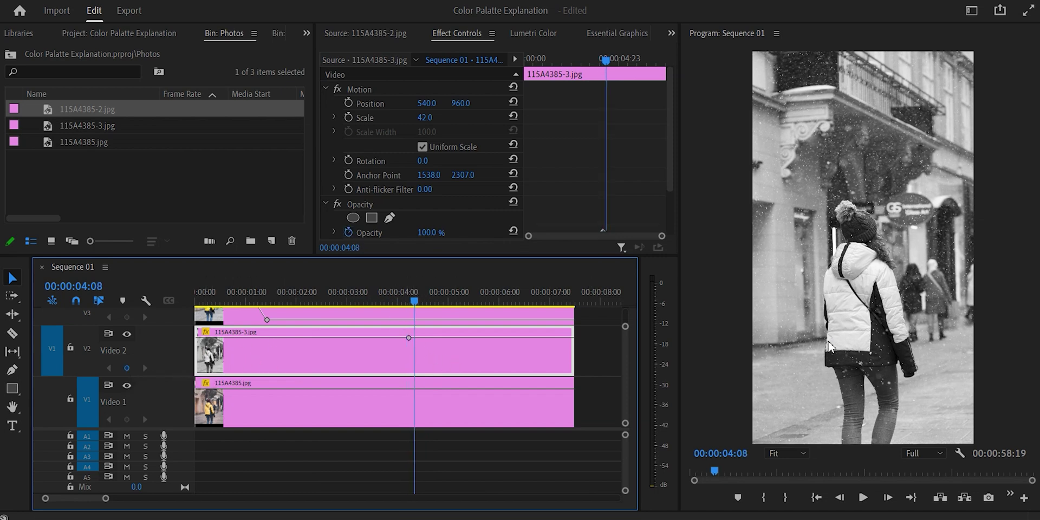
key("Right")
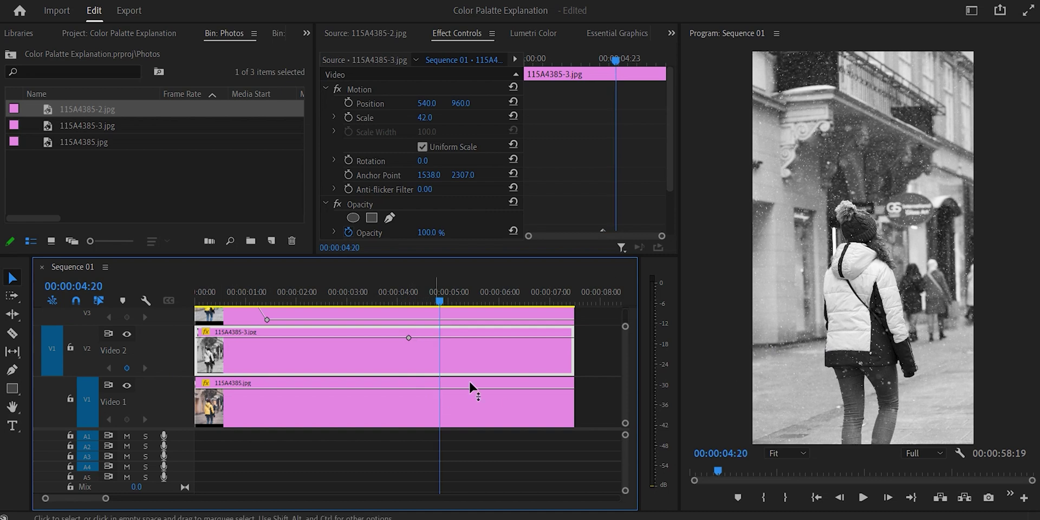
left_click(127, 368)
left_click_drag(440, 337, 442, 353)
left_click_drag(443, 372, 439, 372)
key("Home")
key("space")
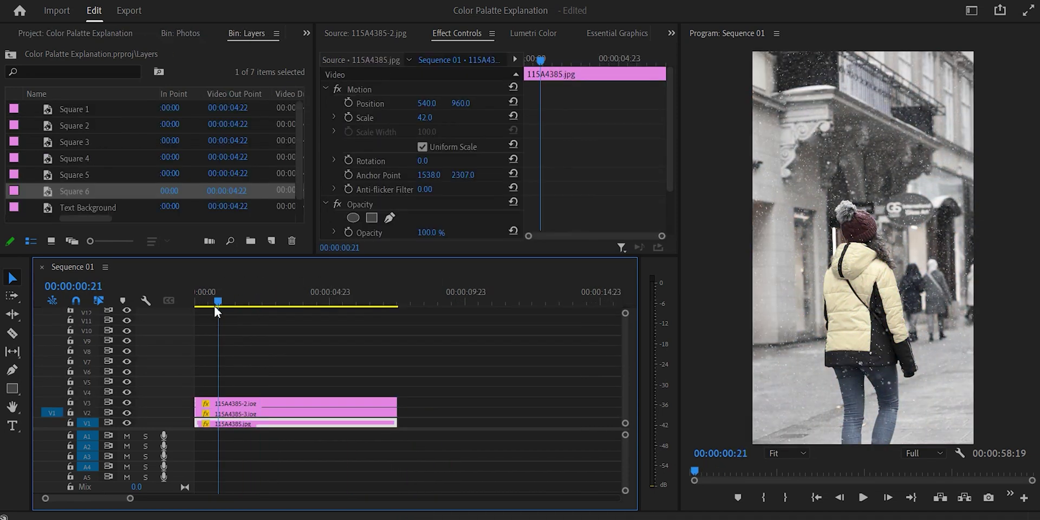
With the playhead at 00:00:06:08, set the Square 1 matte's color to E7AF5B, sampled from the yellow jacket
left_click_drag(214, 304, 347, 319)
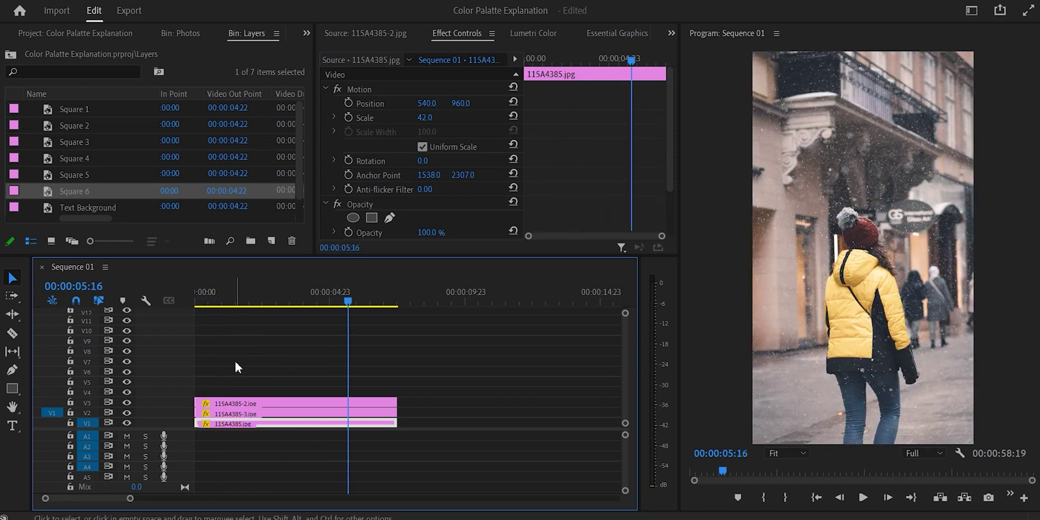
left_click(50, 107)
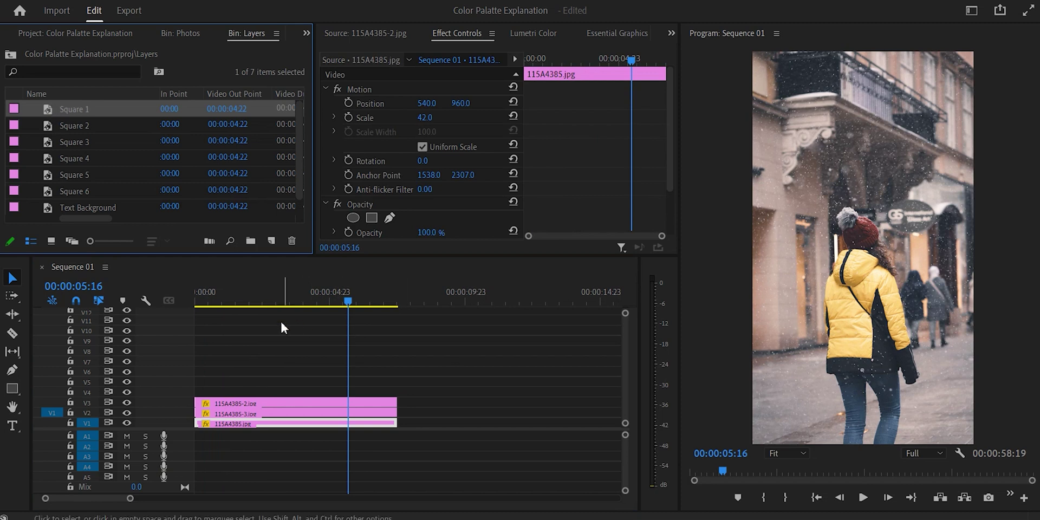
left_click_drag(350, 303, 366, 302)
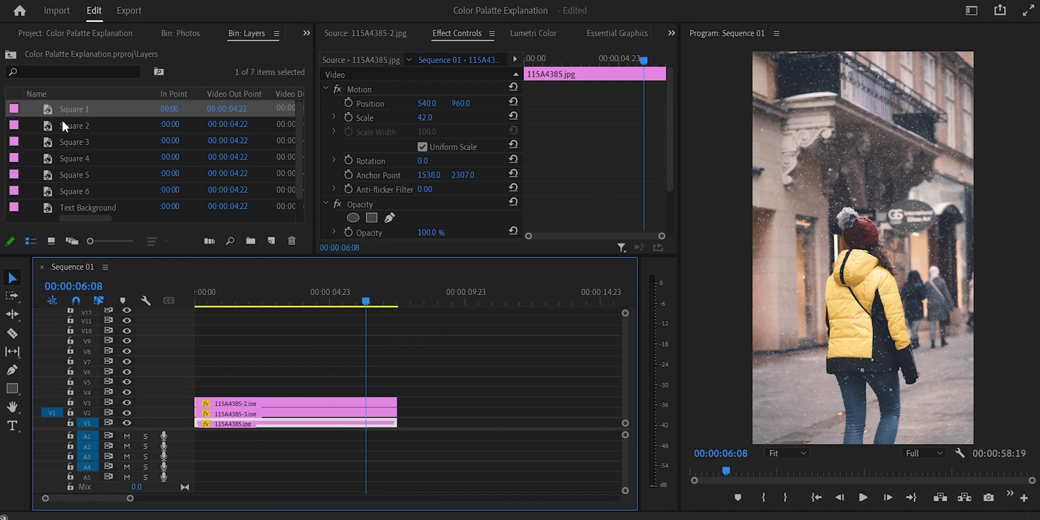
double_click(46, 109)
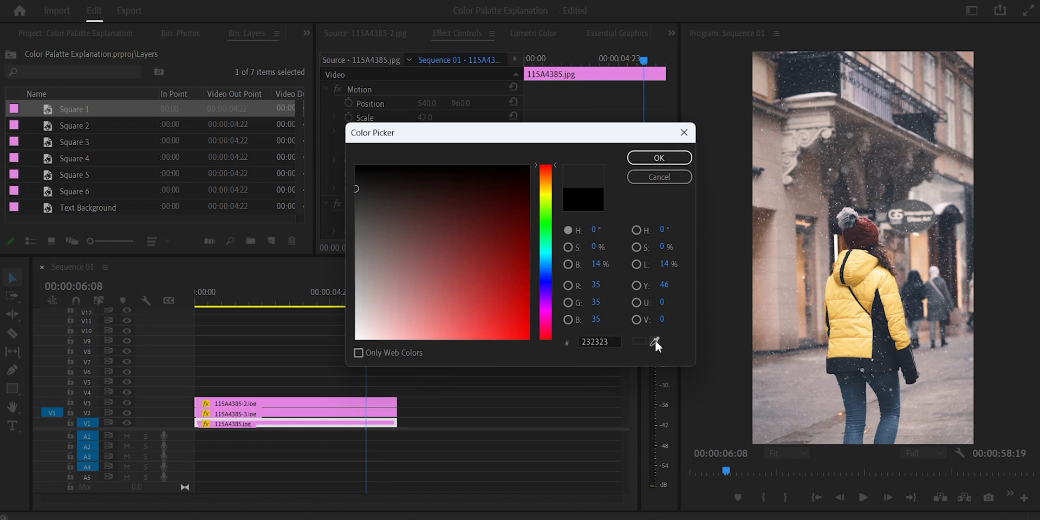
left_click(654, 340)
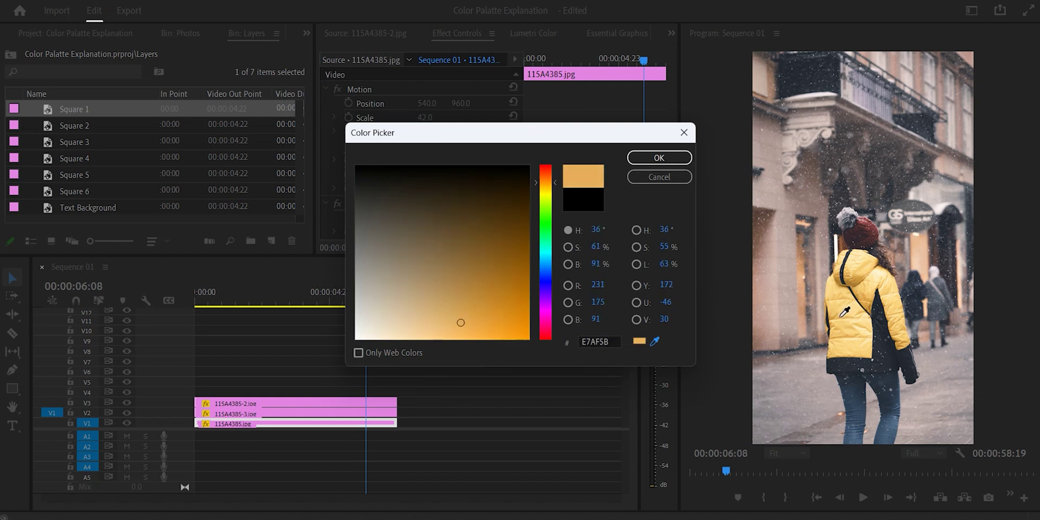
left_click(844, 311)
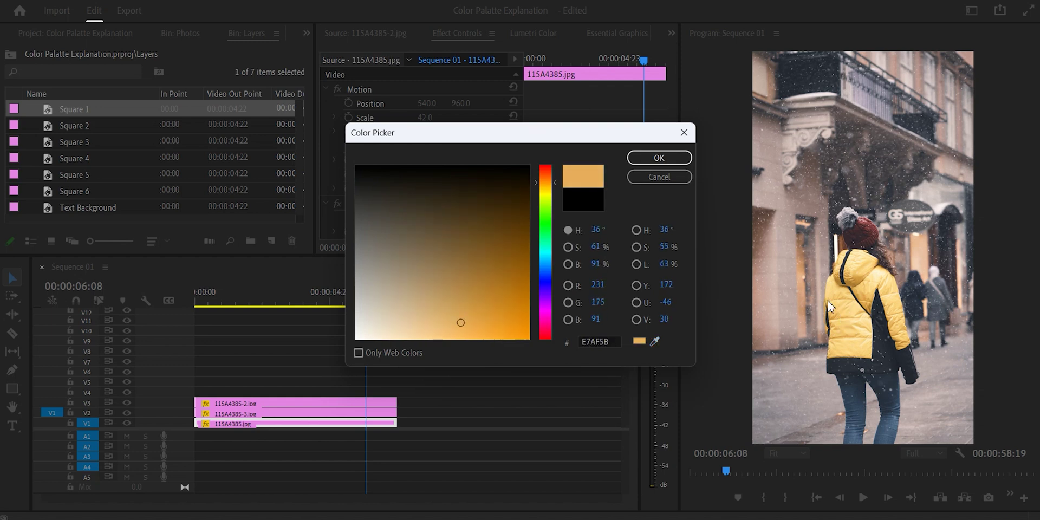
left_click(659, 158)
Recolor the Square 2 matte with a color sampled from the jacket's dark side panel
left_click(52, 129)
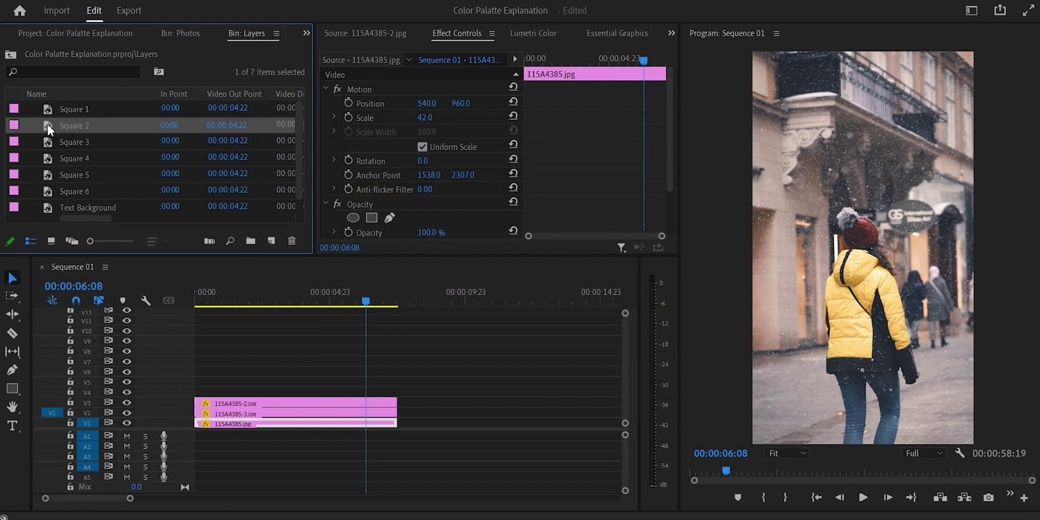
double_click(49, 129)
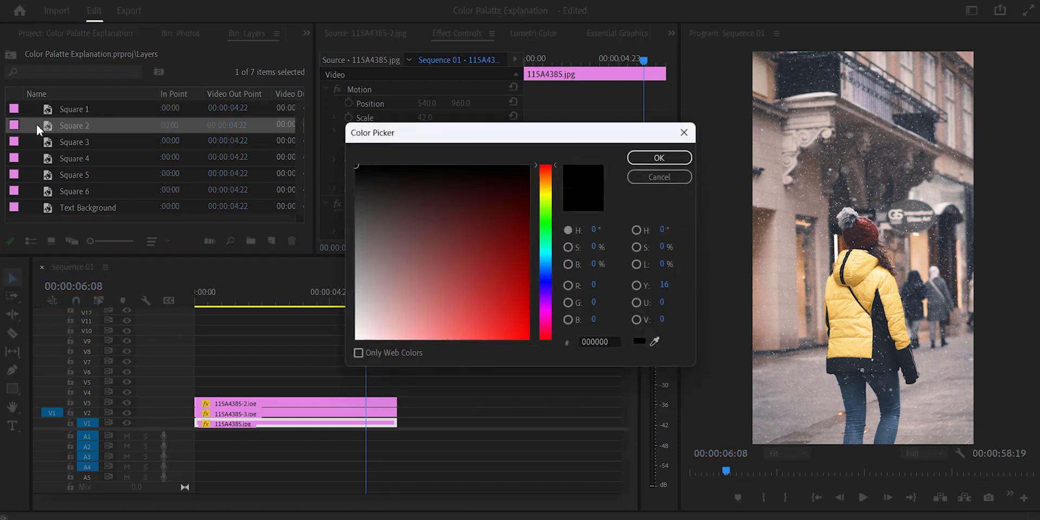
left_click(655, 341)
left_click(884, 344)
left_click(660, 158)
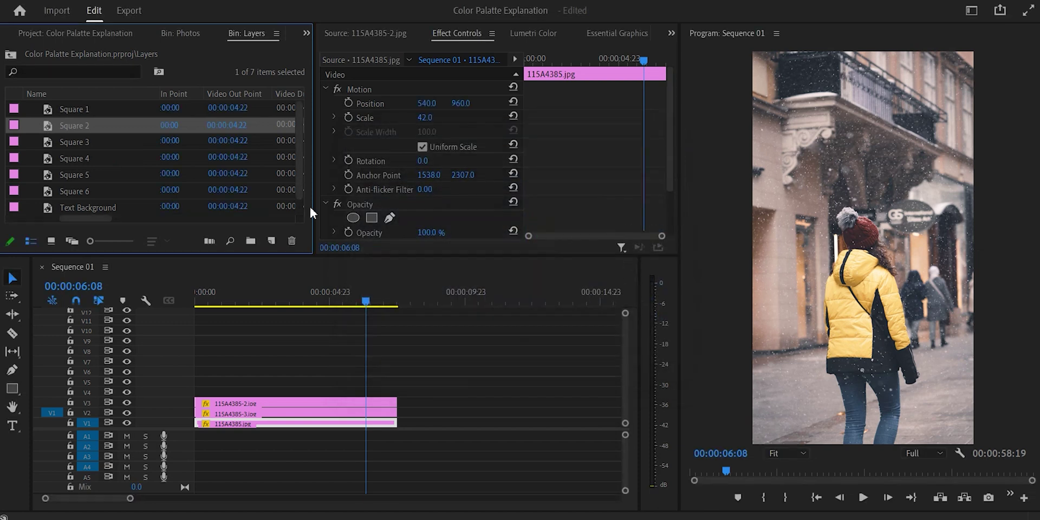
Set the Square 3 matte's color to CCB5AD, sampled from the building wall beside the woman
double_click(60, 145)
left_click(655, 340)
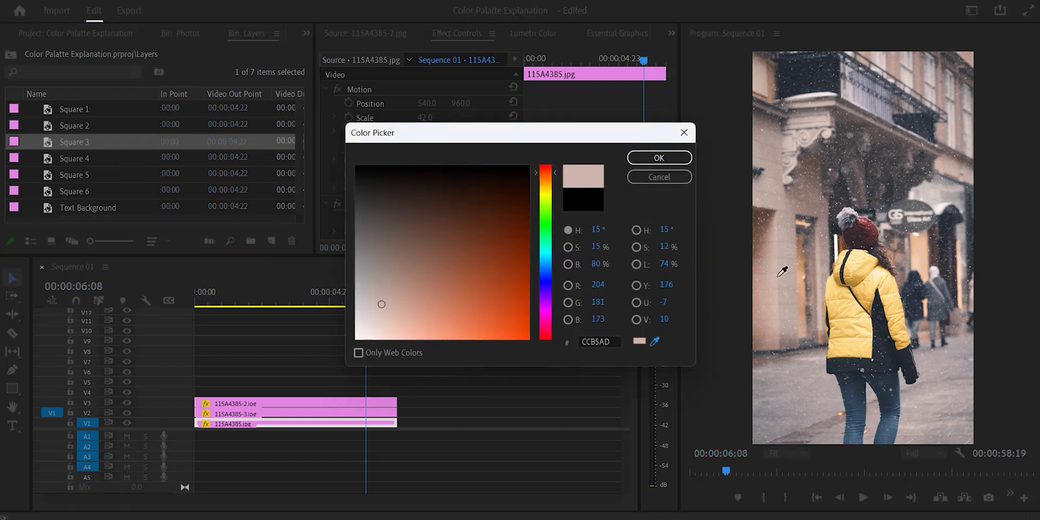
left_click(782, 271)
left_click(660, 157)
Set the Square 6 matte's color to C5B0AA, sampled from the upper part of the building wall
left_click(74, 175)
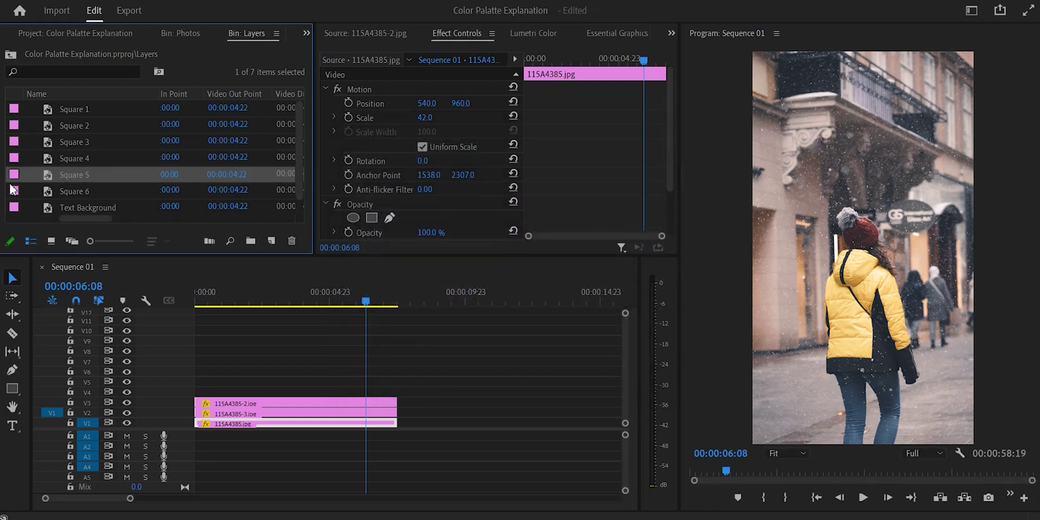
double_click(58, 191)
left_click(656, 340)
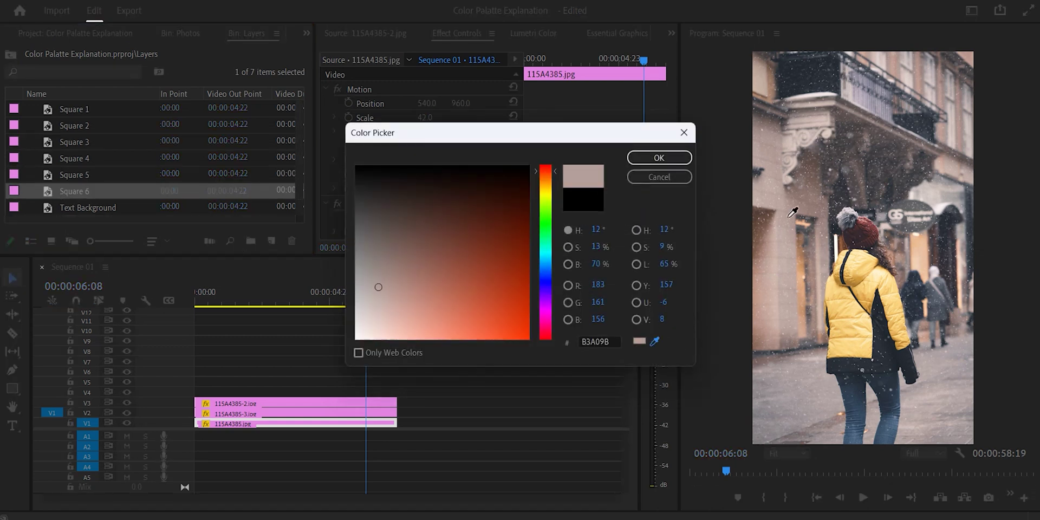
left_click(778, 184)
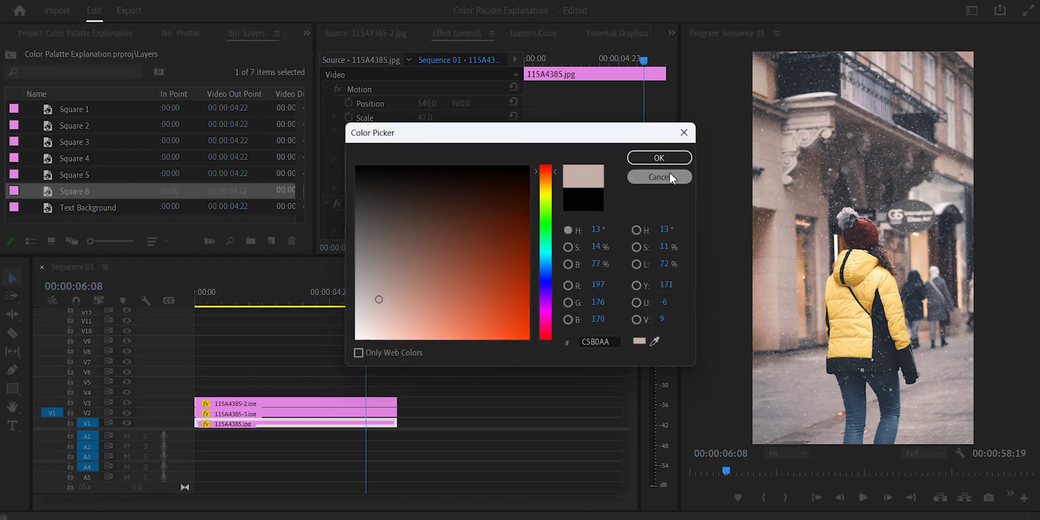
left_click(650, 157)
Place Square 1 on V4 and Square 2 on V5 at the sequence start, extending both to the photo clips' end
left_click_drag(48, 114, 198, 393)
left_click_drag(331, 391, 398, 391)
left_click_drag(49, 126, 195, 383)
left_click_drag(322, 382, 395, 383)
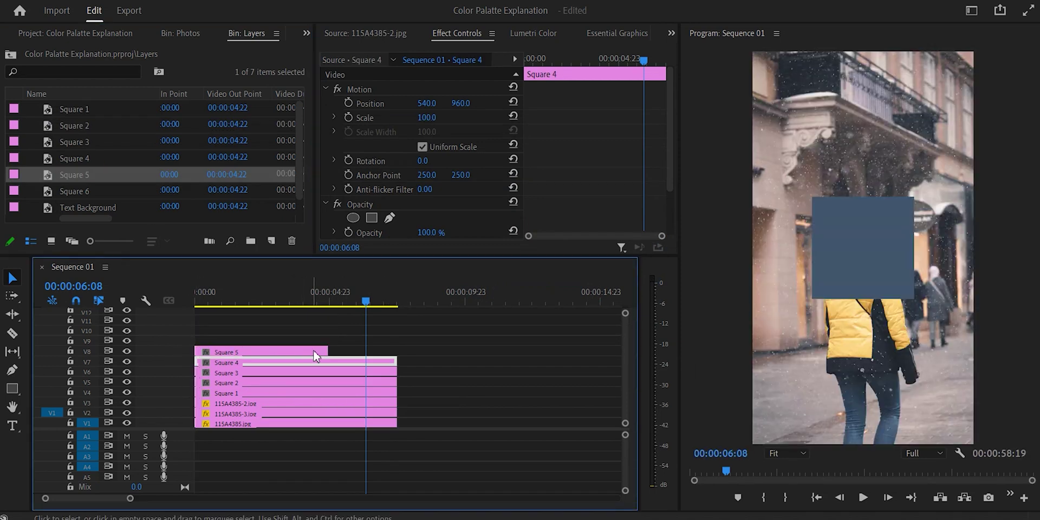
Extend Square 5 to the photo clips' end, and place Square 6 on V9 at the sequence start with the same end
left_click_drag(327, 352, 397, 355)
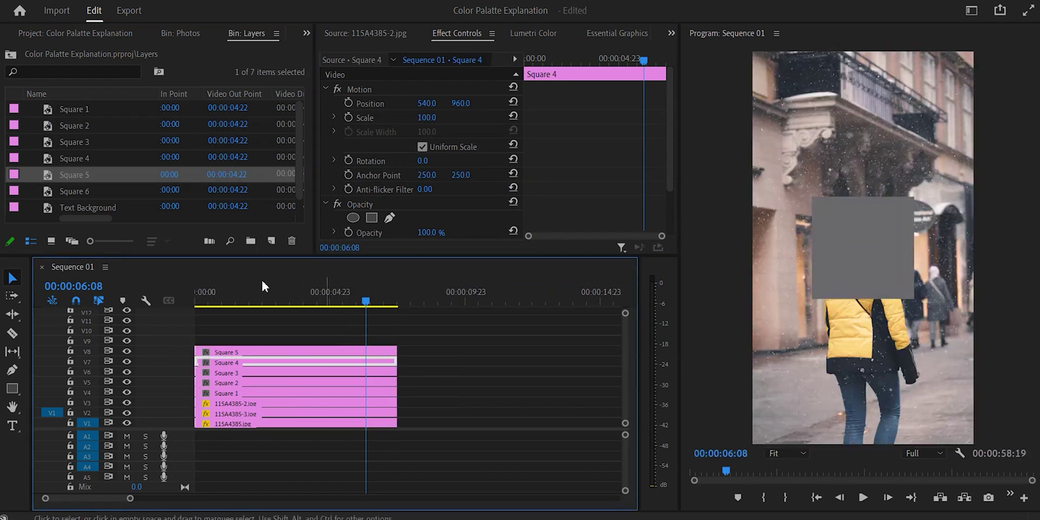
left_click_drag(51, 189, 198, 342)
left_click_drag(327, 341, 397, 341)
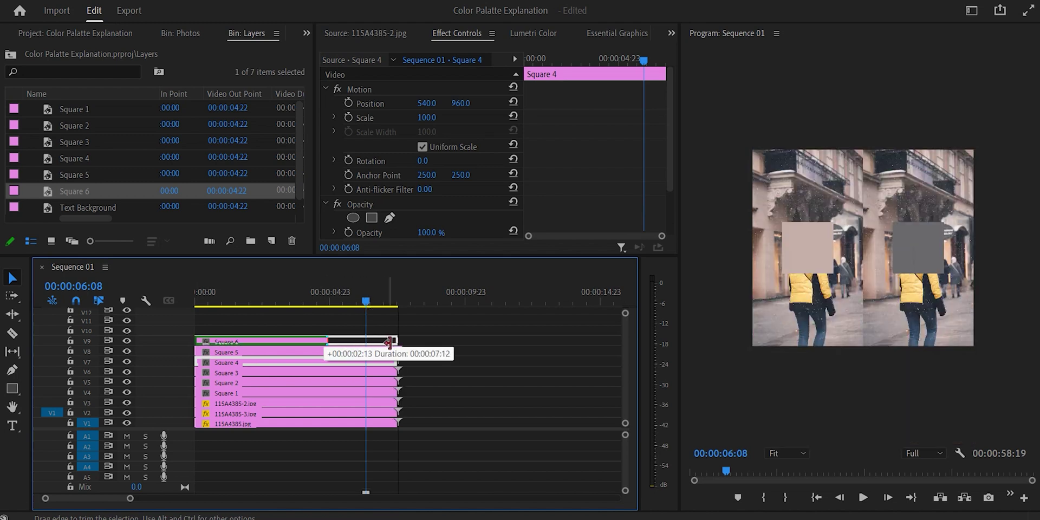
Cut all six square clips on V4 to V9 at 00:00:05:05
key("=")
left_click(432, 328)
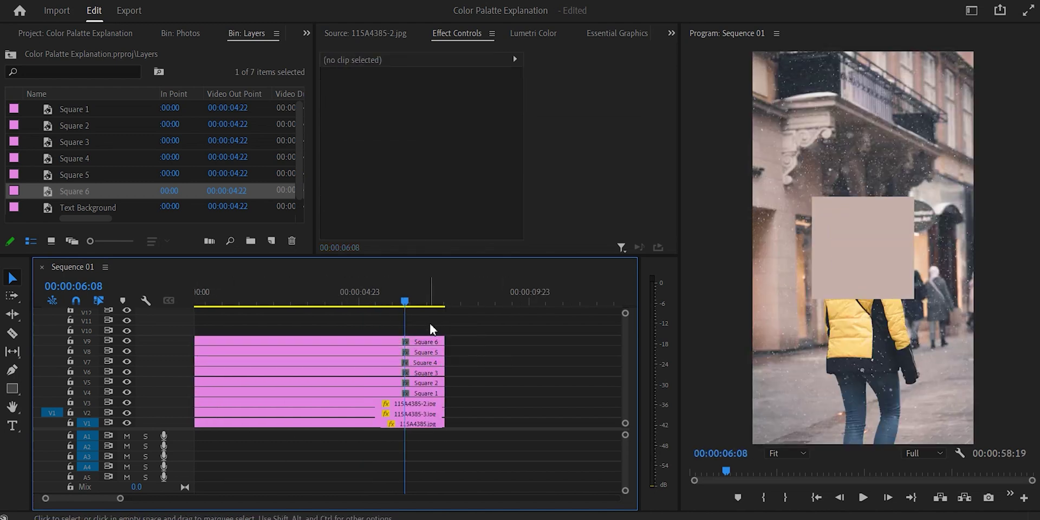
left_click_drag(432, 324, 421, 393)
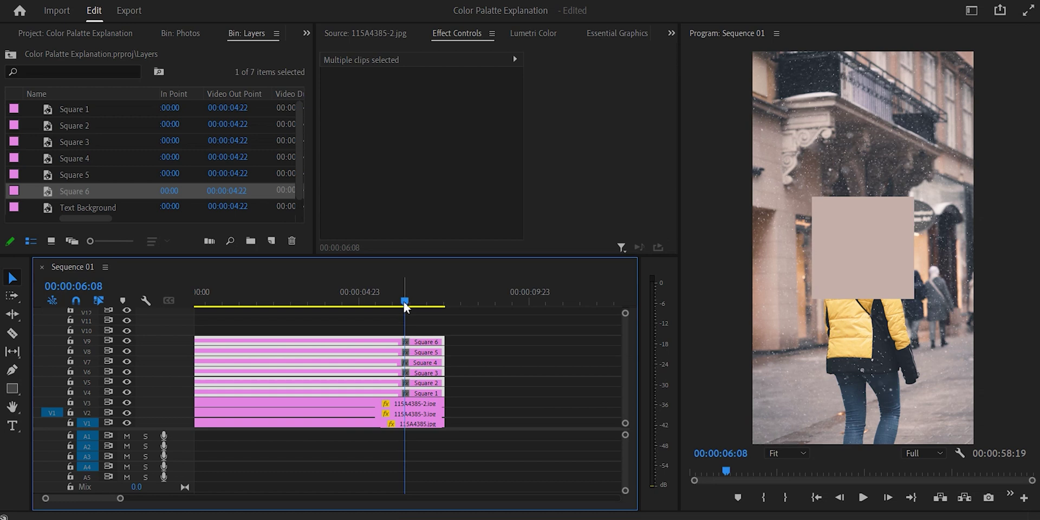
left_click(802, 361)
key("Left")
key("Left")
key("Left")
key("Left")
key("Left")
key("Left")
key("Left")
key("Left")
key("Left")
key("Left")
key("Left")
key("Left")
key("Left")
key("Left")
key("Left")
key("Left")
key("Left")
key("Left")
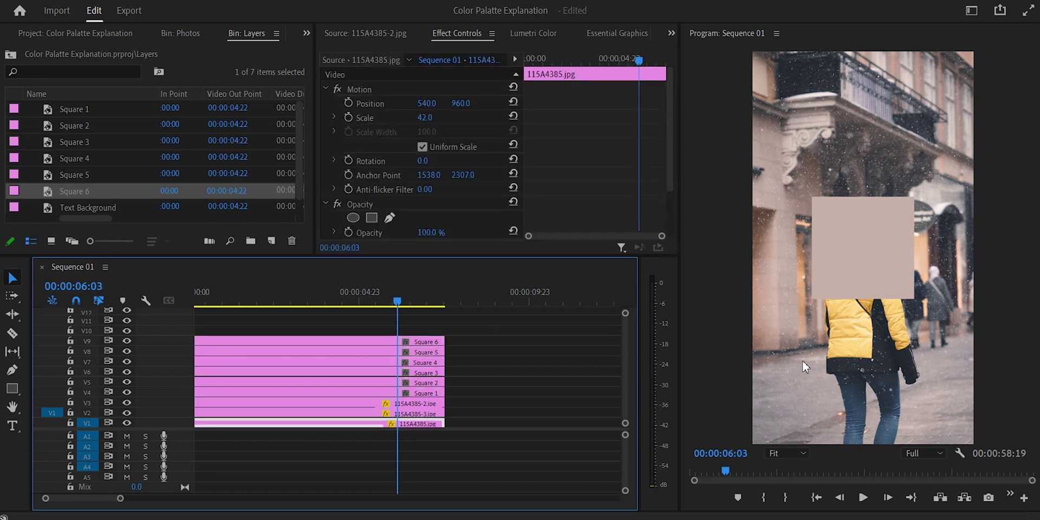
key("Left")
key("Left")
key("Left")
key("Left")
key("Left")
key("Left")
key("Left")
key("Left")
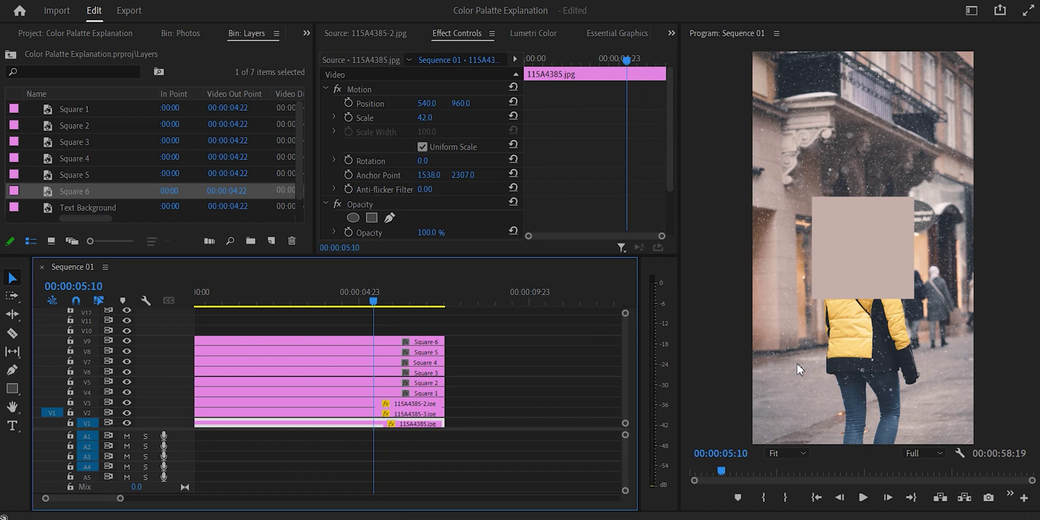
key("Left")
key("c")
left_click(368, 342)
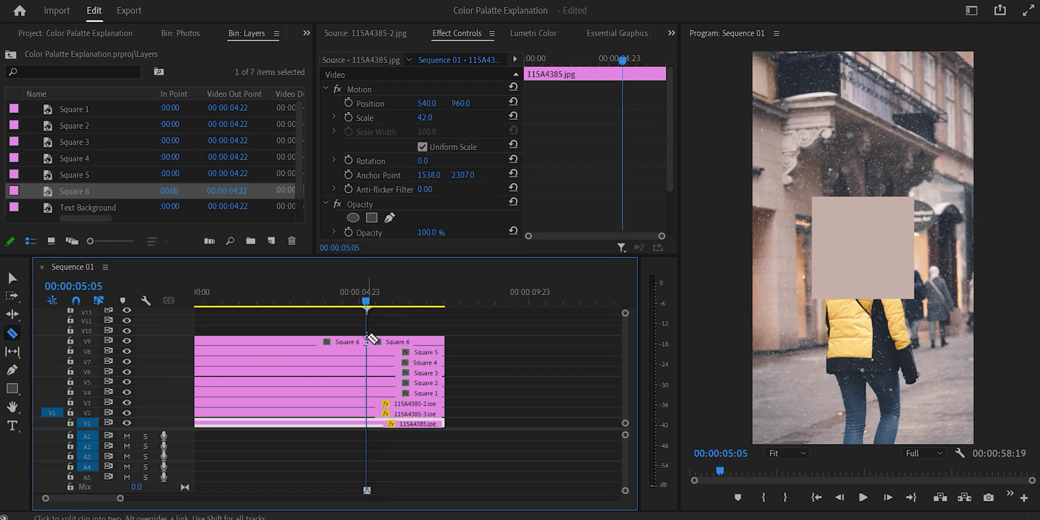
left_click(367, 351)
left_click(367, 362)
left_click(368, 372)
left_click(368, 382)
left_click(368, 393)
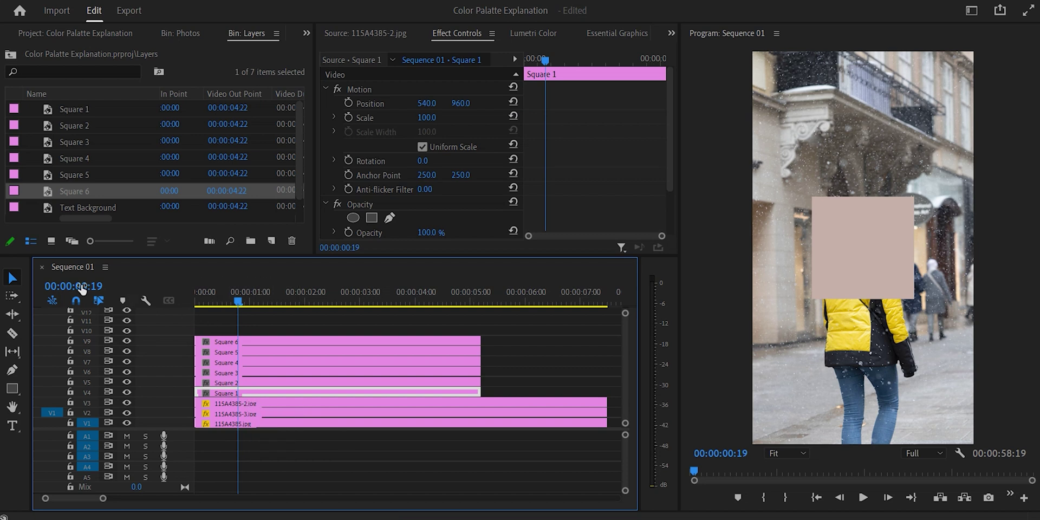
Cut Square 1 at 00:00:01:01 and delete the portion before the cut
key("Right")
key("Right")
key("Right")
key("Right")
key("Right")
key("Right")
key("Right")
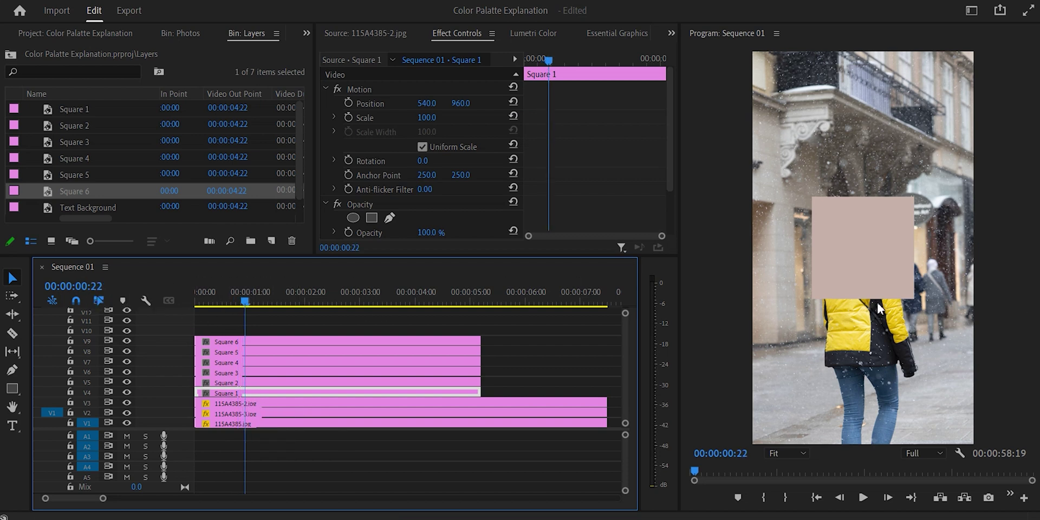
key("Left")
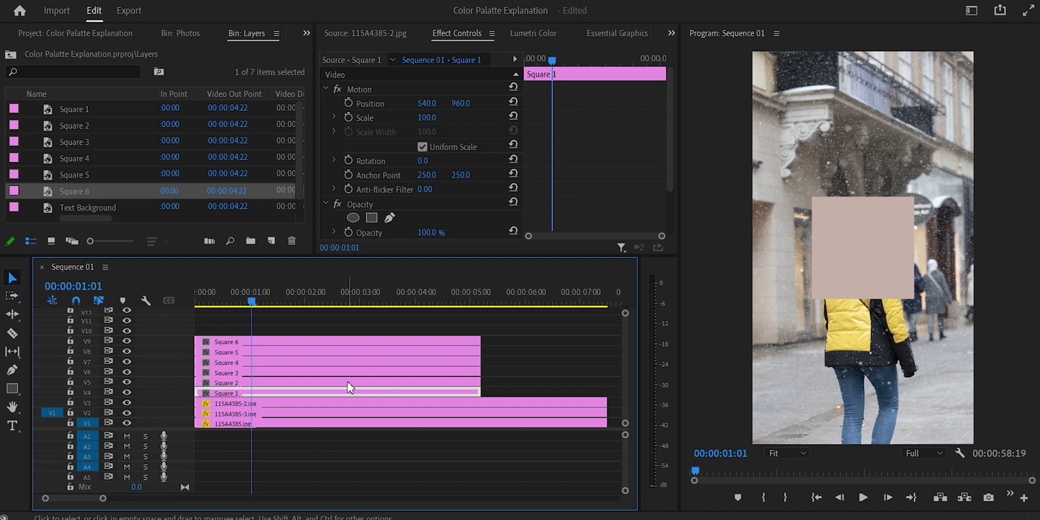
key("c")
left_click(252, 394)
key("v")
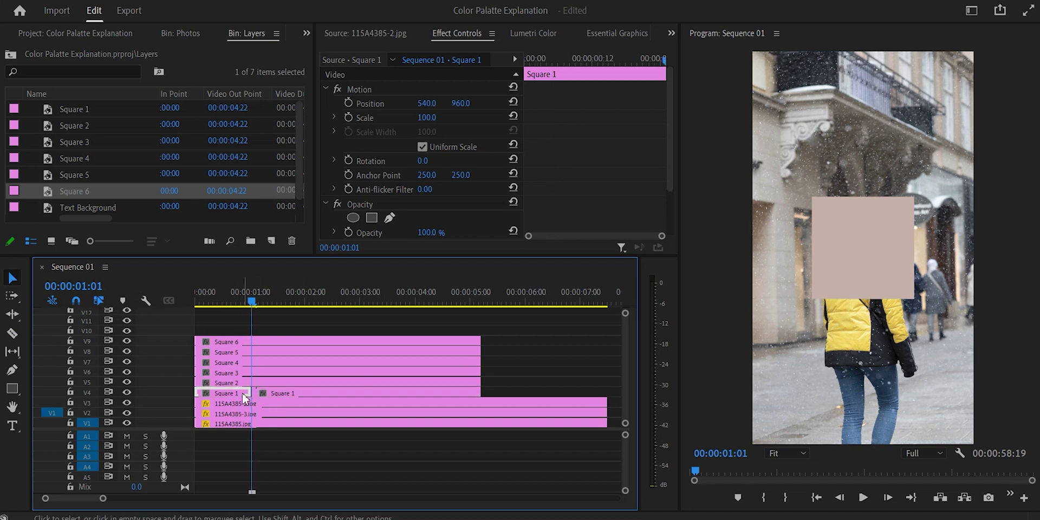
key("Delete")
Cut Square 2 two frames after the start of Square 1, at 00:00:01:03, and delete its earlier portion
key("Right")
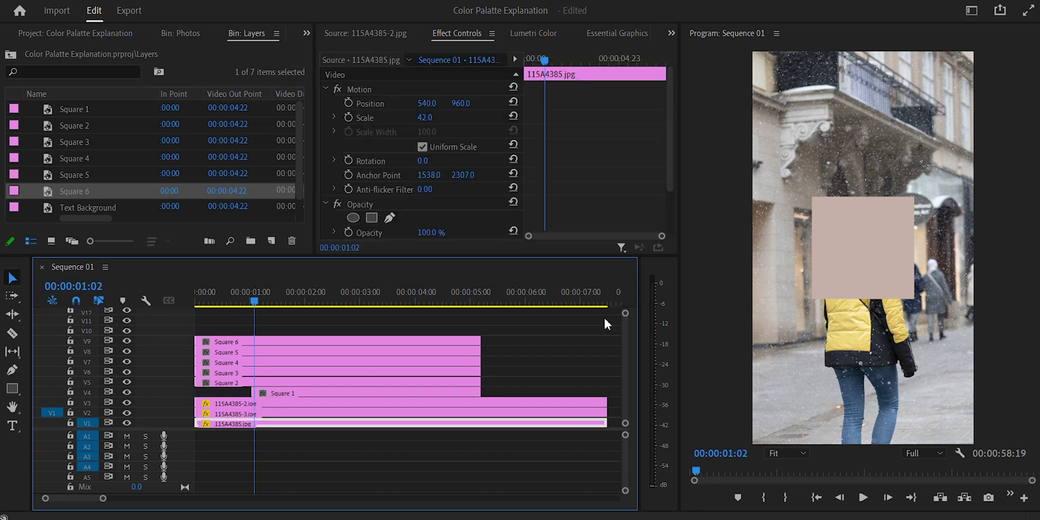
key("Right")
key("c")
left_click(257, 383)
key("v")
left_click(228, 382)
key("Delete")
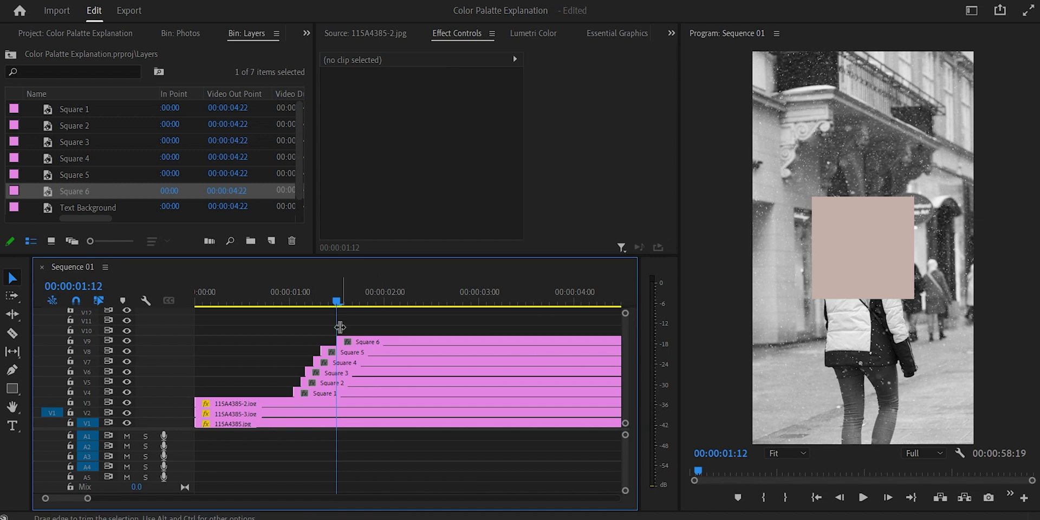
Enable Position and Scale keyframing on Square 1 at 00:00:01:01 and set its scale to 6
left_click(298, 302)
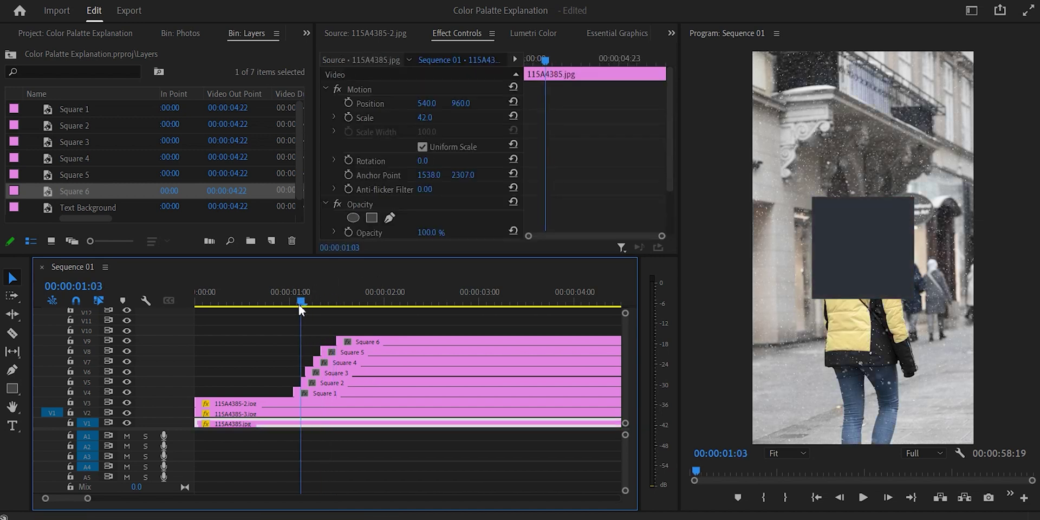
left_click(313, 393)
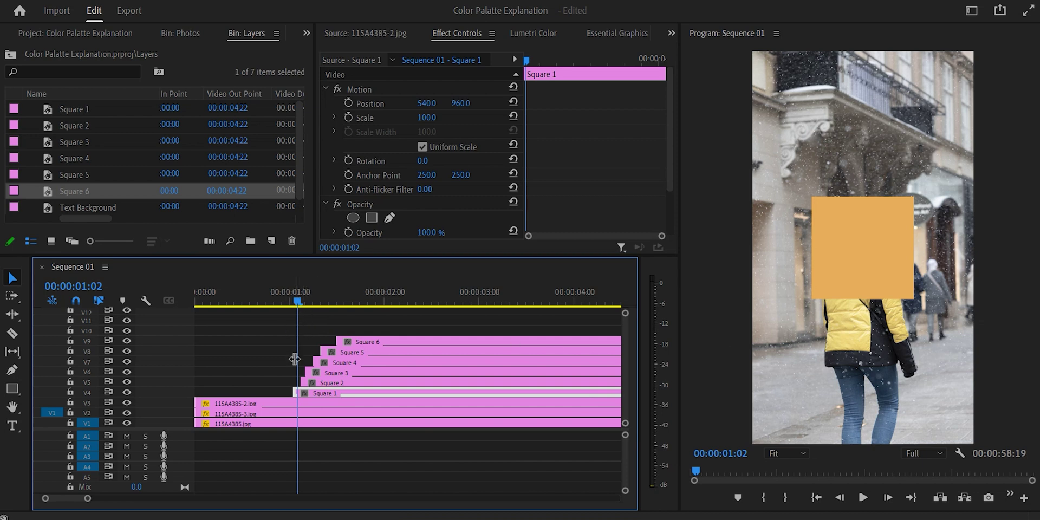
key("Left")
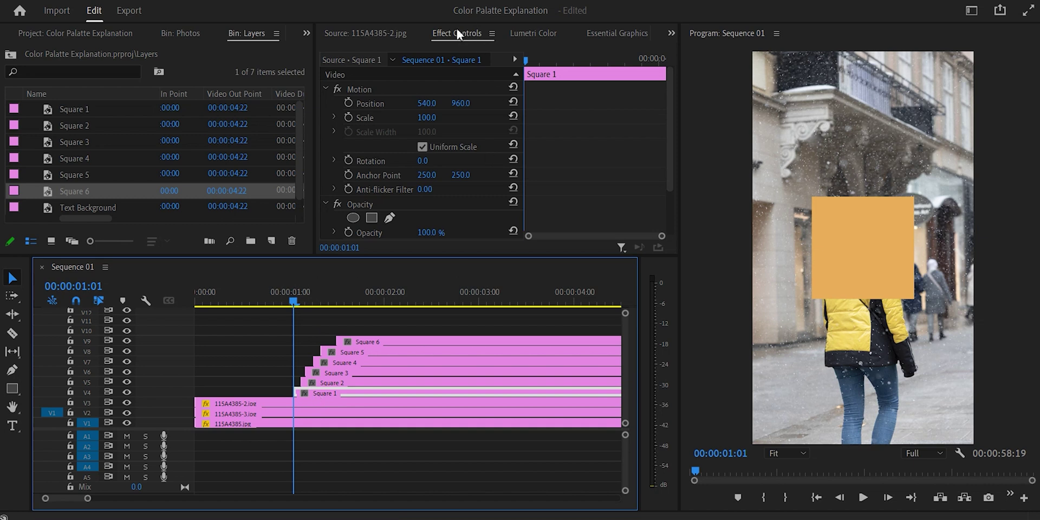
left_click(349, 103)
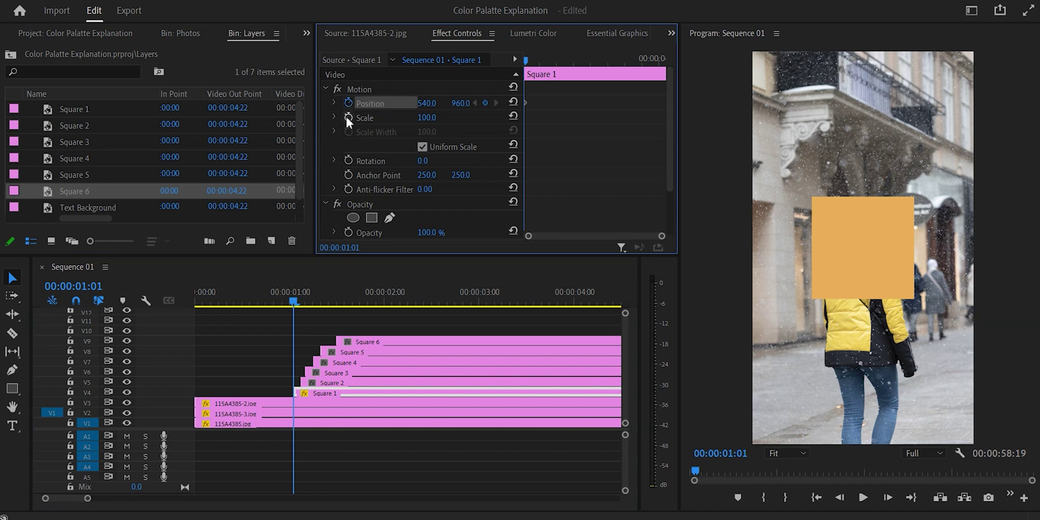
left_click(348, 117)
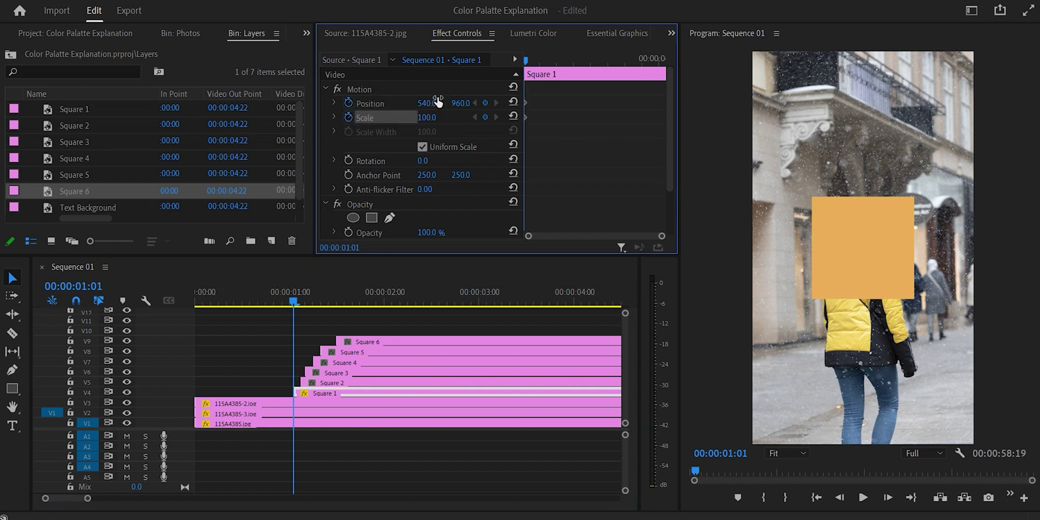
left_click(427, 117)
type("6")
key("Return")
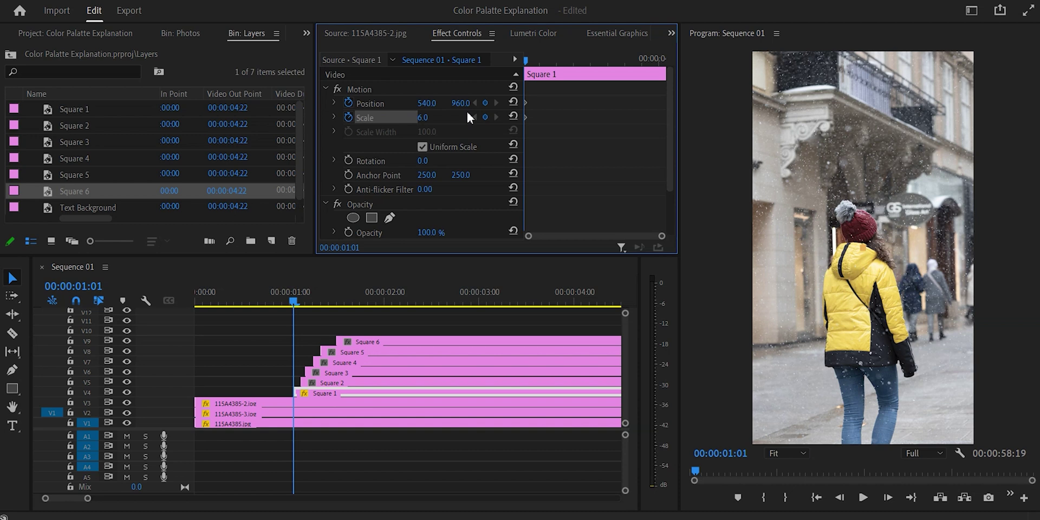
Set Square 1's horizontal position to 283 at its first keyframe
left_click(426, 103)
type("283")
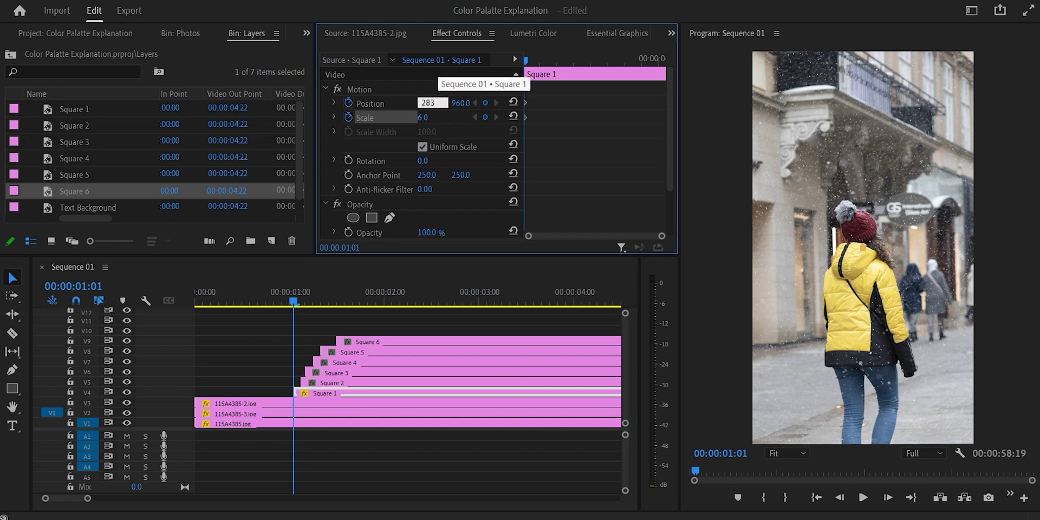
key("Return")
key("Tab")
Move the playhead to 00:00:01:12 and hide video tracks V5 to V9 so only Square 1 shows over the photos
left_click(299, 301)
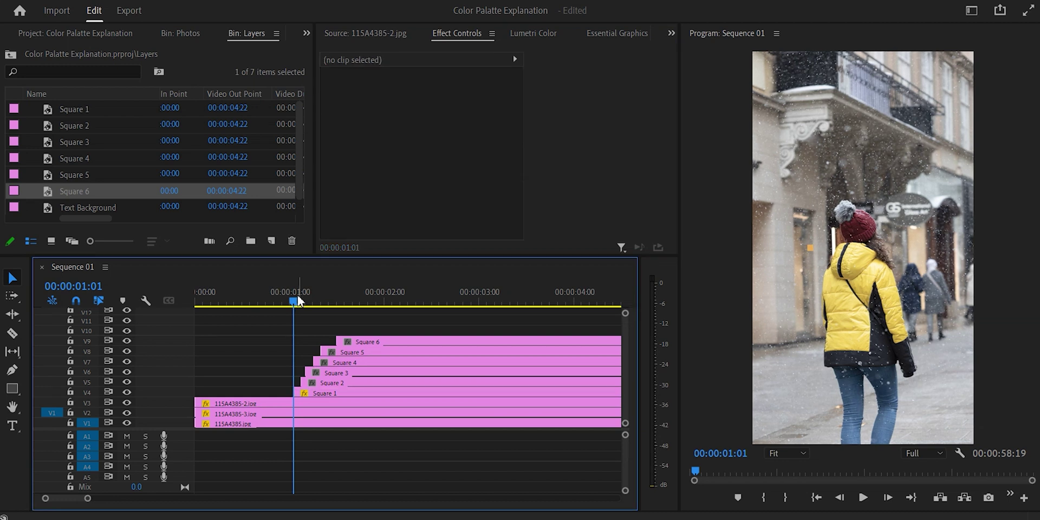
left_click(779, 271)
key("space")
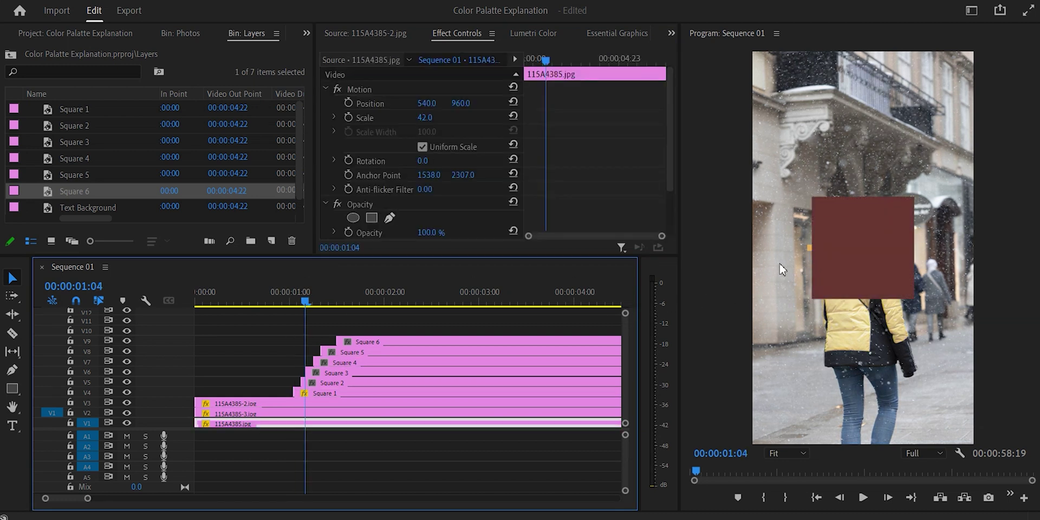
key("space")
left_click(358, 390)
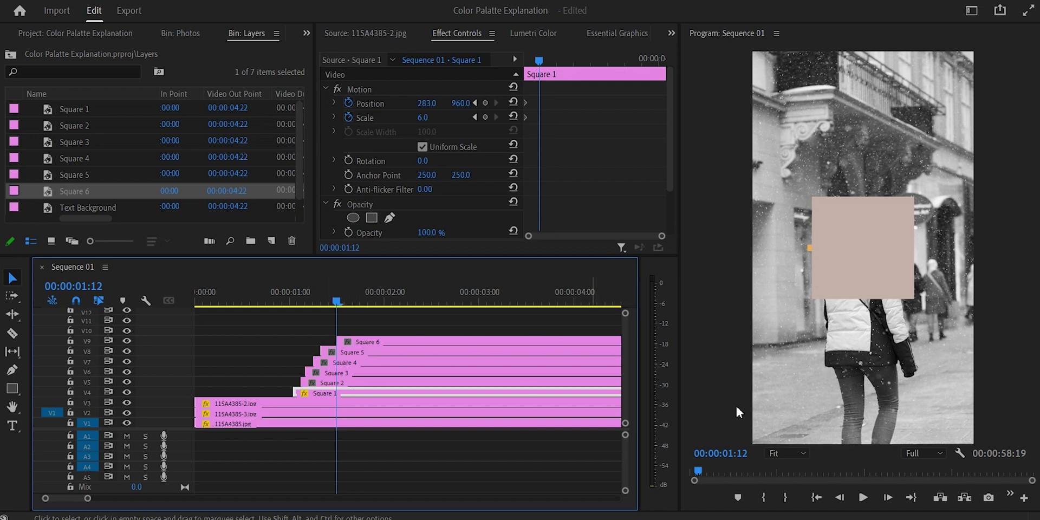
left_click(127, 340)
left_click_drag(127, 351, 127, 382)
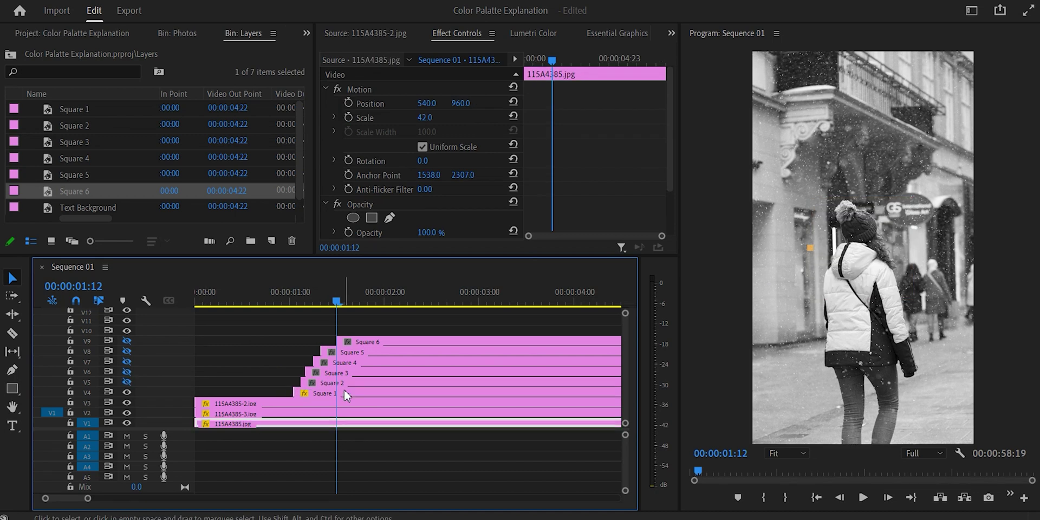
At 00:00:01:12, set Square 1's scale to 21 and its horizontal position to 280
left_click(427, 117)
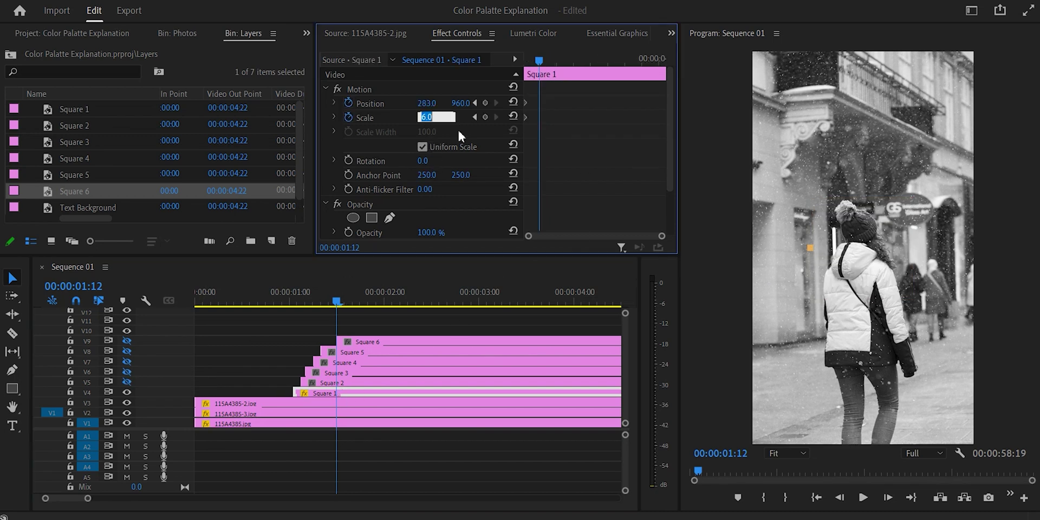
type("21")
key("Return")
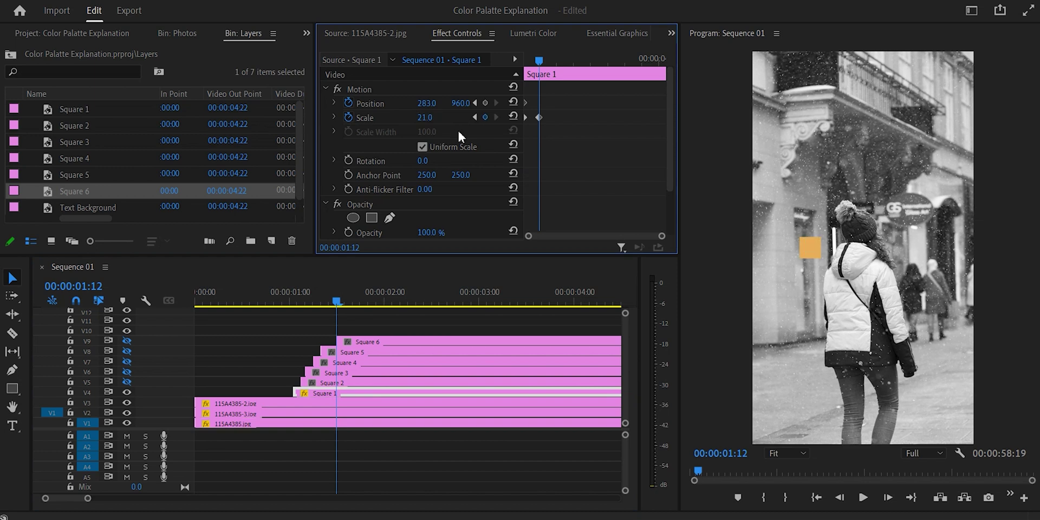
left_click(424, 103)
type("28")
key("Return")
Add a Scale keyframe to Square 1 at 00:00:01:23 that holds its current size
key("Right")
key("Right")
key("Right")
key("Right")
key("Right")
key("Right")
key("Right")
key("Right")
key("Right")
key("Right")
key("Right")
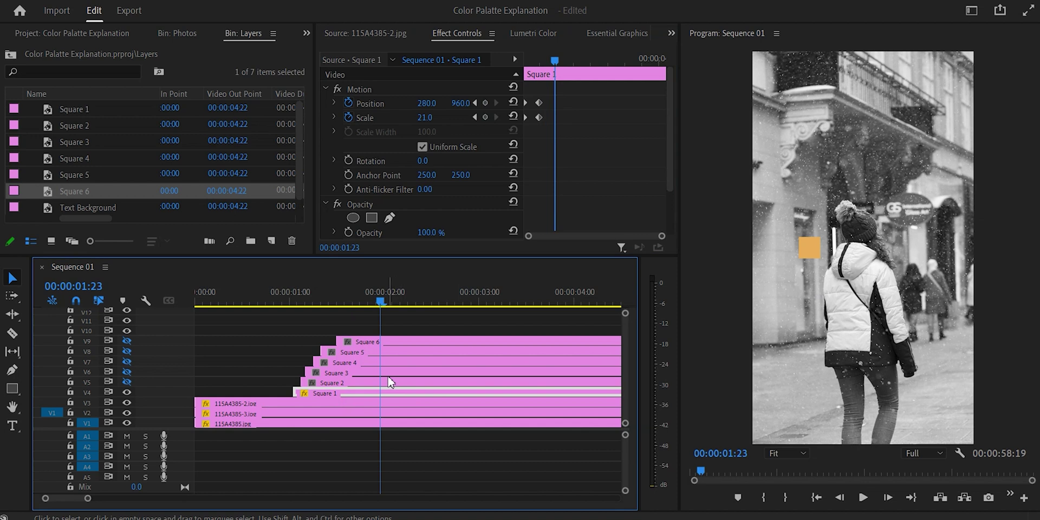
left_click(485, 116)
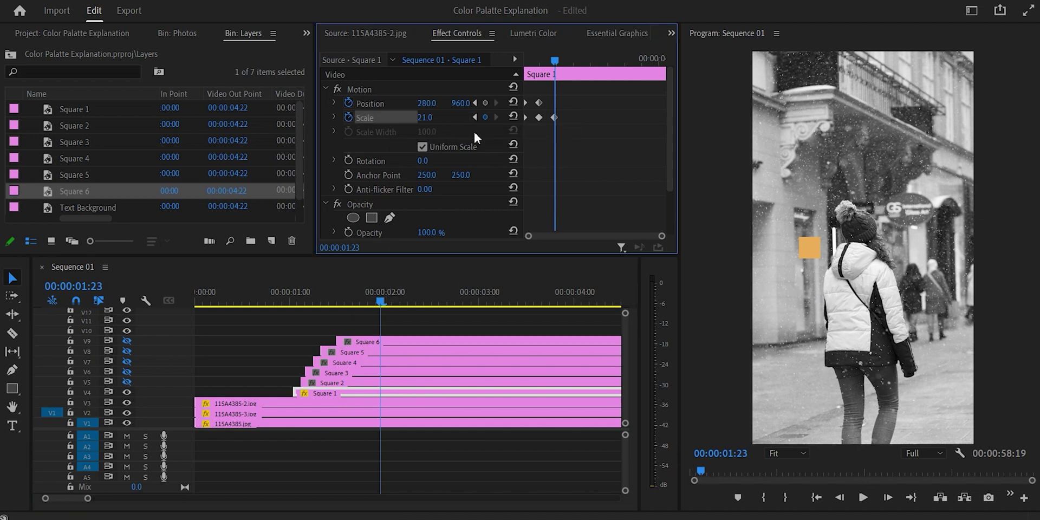
Set Square 1's scale to 12 at 00:00:02:06
key("Right")
key("Right")
key("Right")
key("Right")
key("Right")
key("Right")
key("Right")
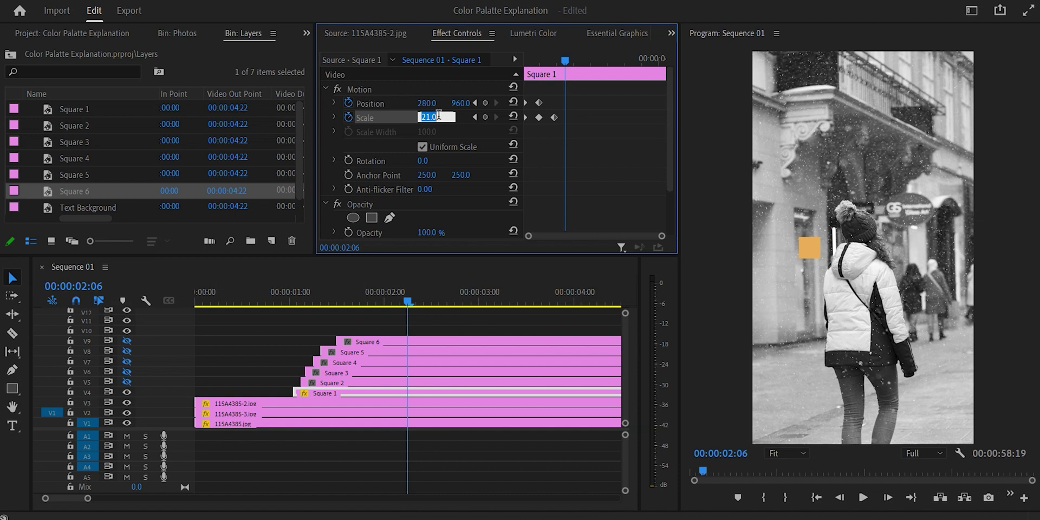
type("12")
key("Return")
Add Position keyframes to Square 1 at 00:00:02:11 and 00:00:03:13, both holding its current position
key("shift+Right")
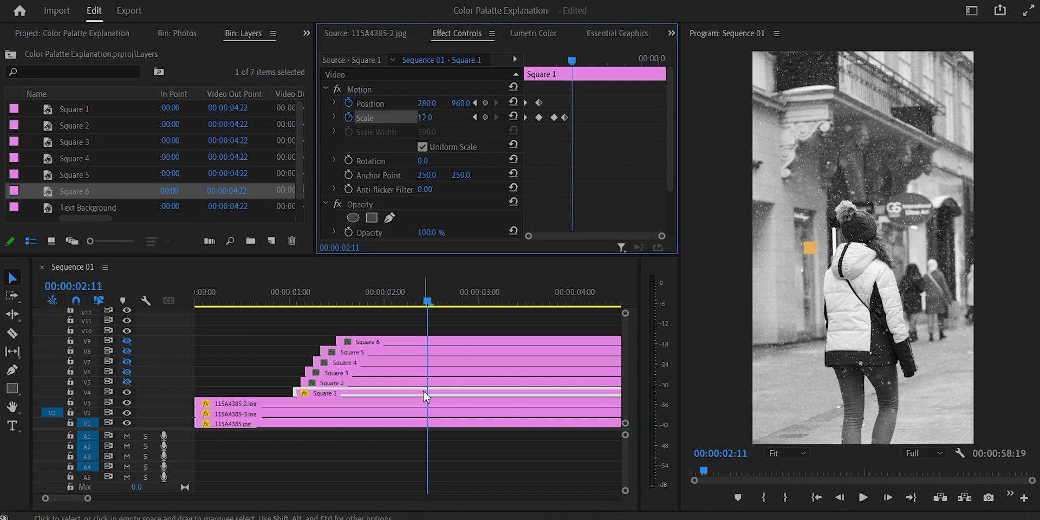
left_click(485, 102)
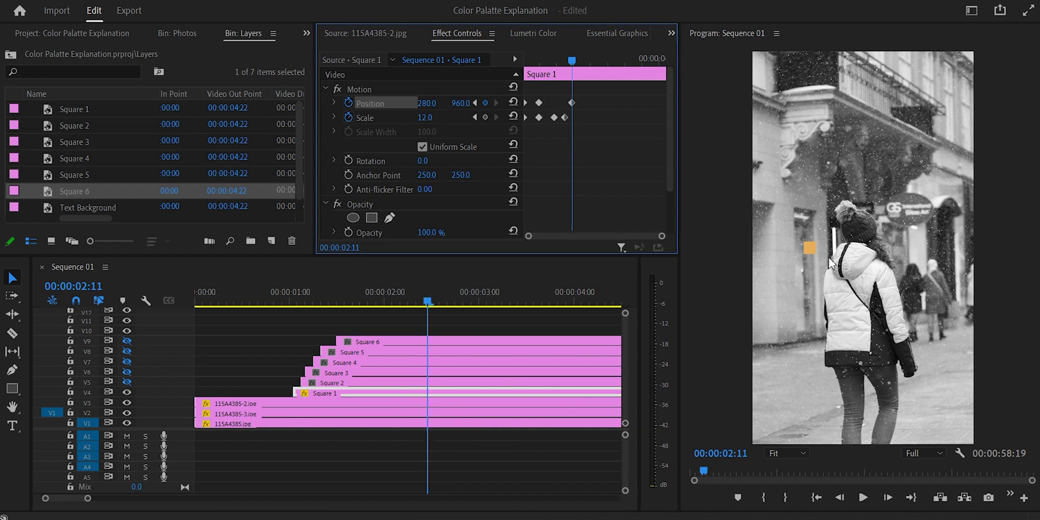
key("Right")
key("Right")
key("Right")
key("Right")
key("Right")
key("Right")
key("Right")
key("Right")
key("Right")
key("Right")
key("Right")
key("Right")
key("Right")
key("Right")
key("Right")
key("Right")
key("Right")
key("Right")
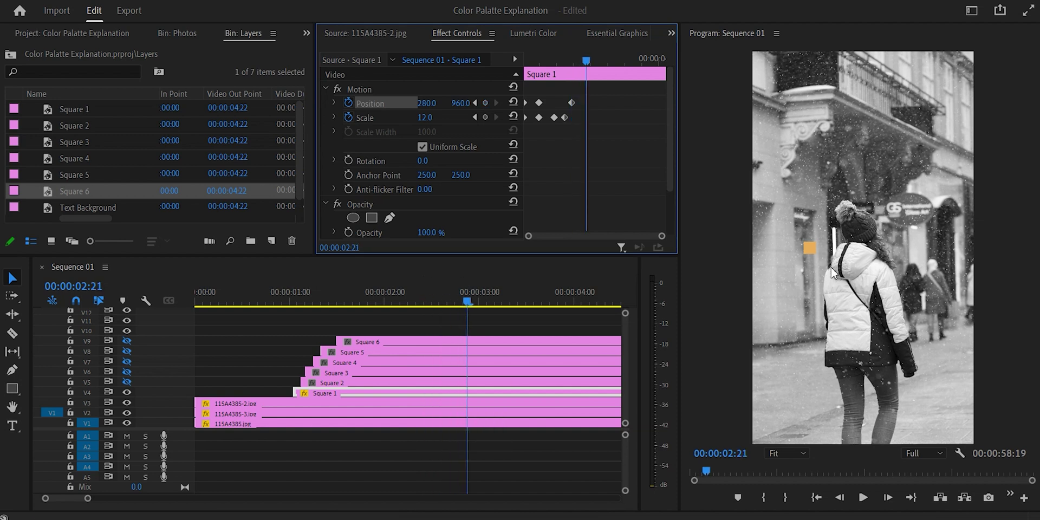
key("Right")
key("Right")
key("Right")
key("Right")
key("Right")
key("Right")
key("Right")
key("Right")
left_click(436, 398)
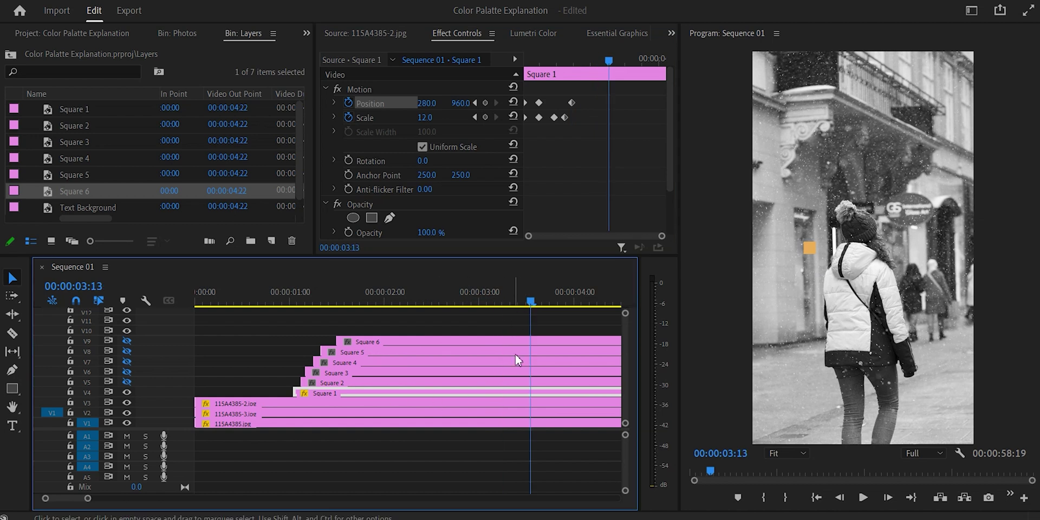
left_click(486, 104)
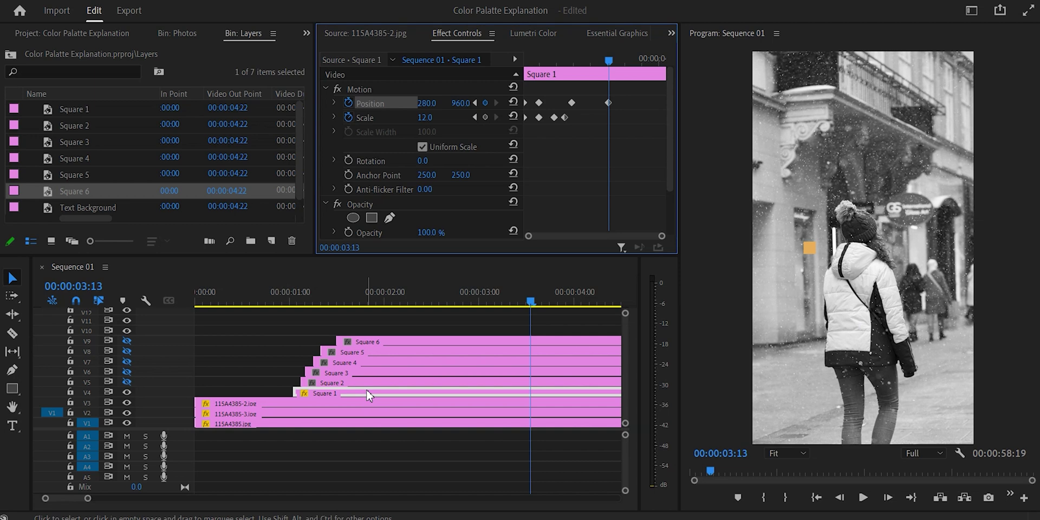
Hide video tracks V3 and V2 so Square 1's frame shows only the base photo on V1
left_click(127, 403)
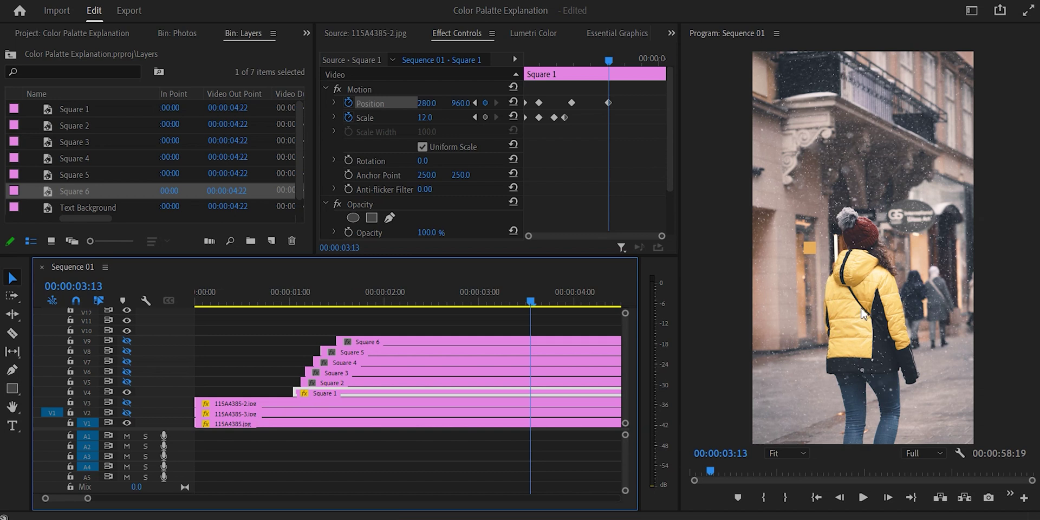
Set Square 1's position to 408, 1291 at 00:00:03:13 and add a Scale keyframe at 00:00:03:20 holding its current size
left_click_drag(469, 107, 506, 106)
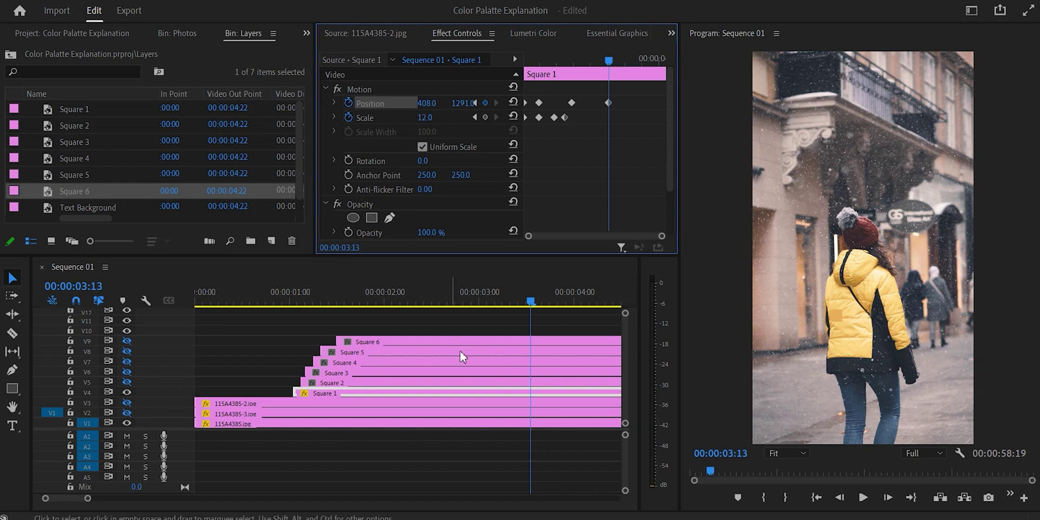
key("Right")
key("Right")
key("Right")
key("Right")
key("Right")
key("Right")
key("Right")
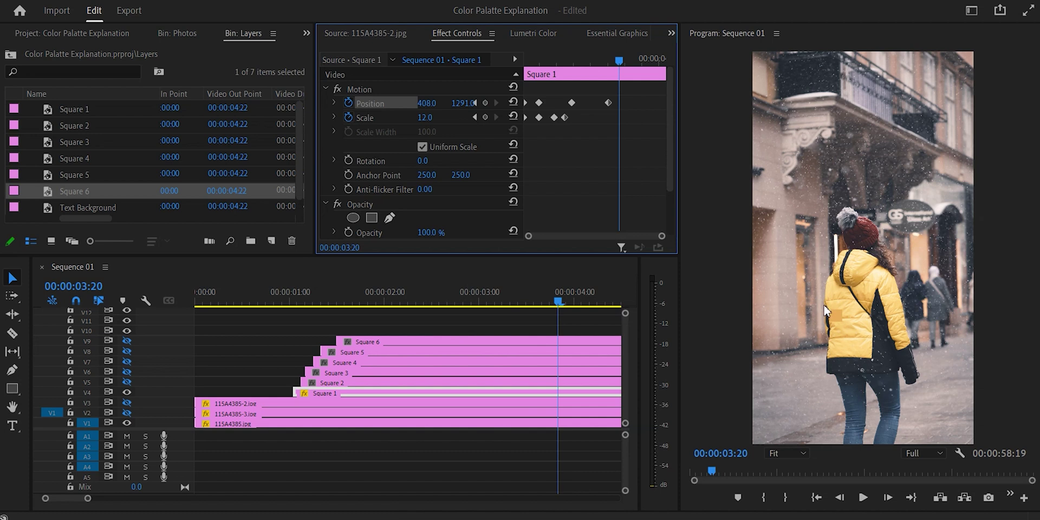
left_click(485, 117)
Add a Scale keyframe to Square 1 at 00:00:04:01 with the scale set to 7
key("Right")
key("Right")
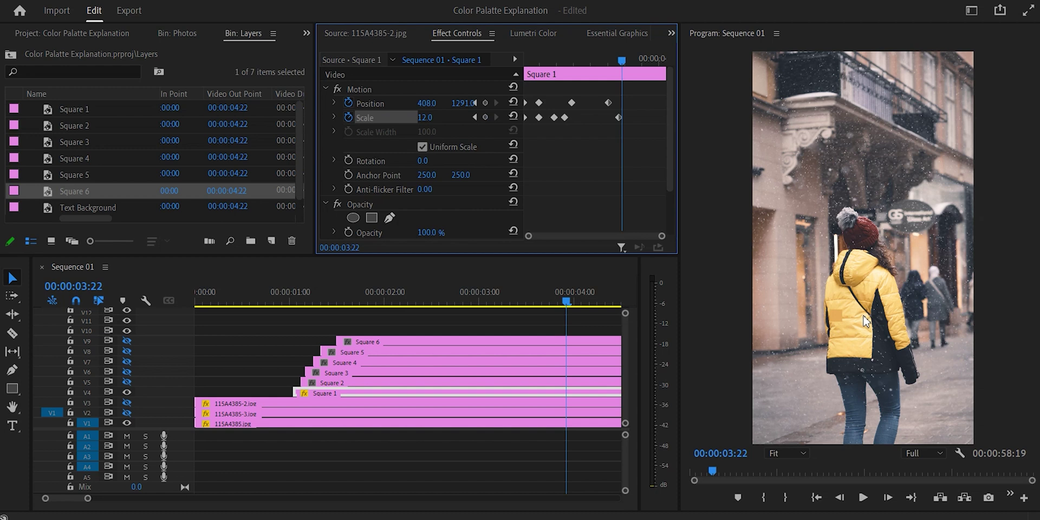
key("Right")
key("Right")
key("Right")
key("Right")
key("Right")
key("Right")
key("Right")
key("Right")
key("Right")
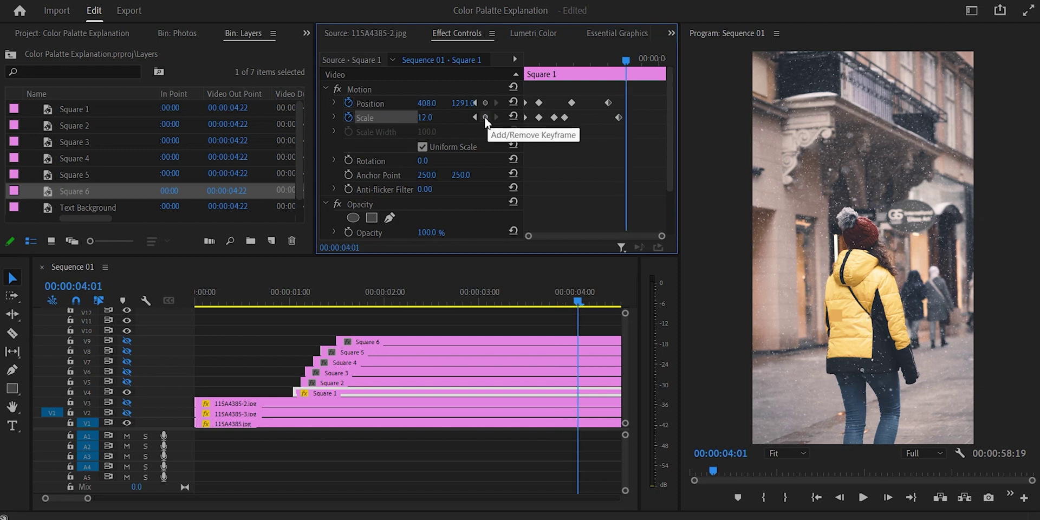
left_click(486, 117)
left_click(427, 118)
type("7")
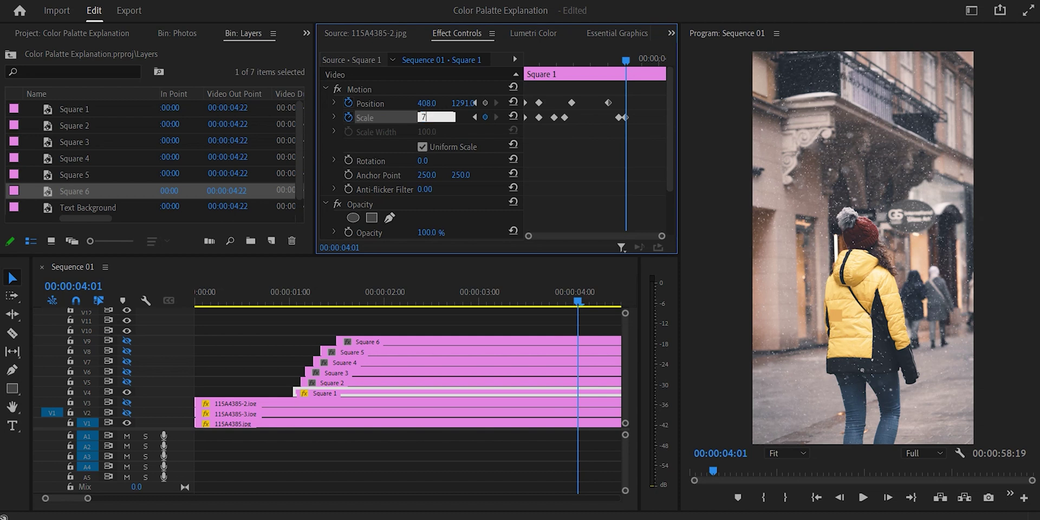
key("Return")
Start Opacity keyframing on Square 1 at 00:00:04:07, keeping its current opacity
key("Right")
key("Right")
key("Right")
key("Right")
key("Right")
key("Right")
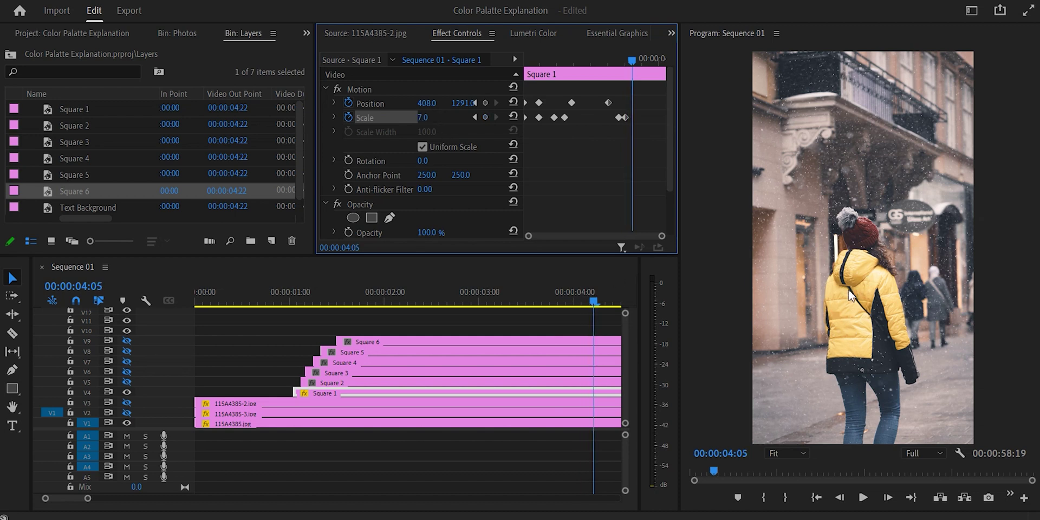
scroll(360, 177, "down", 2)
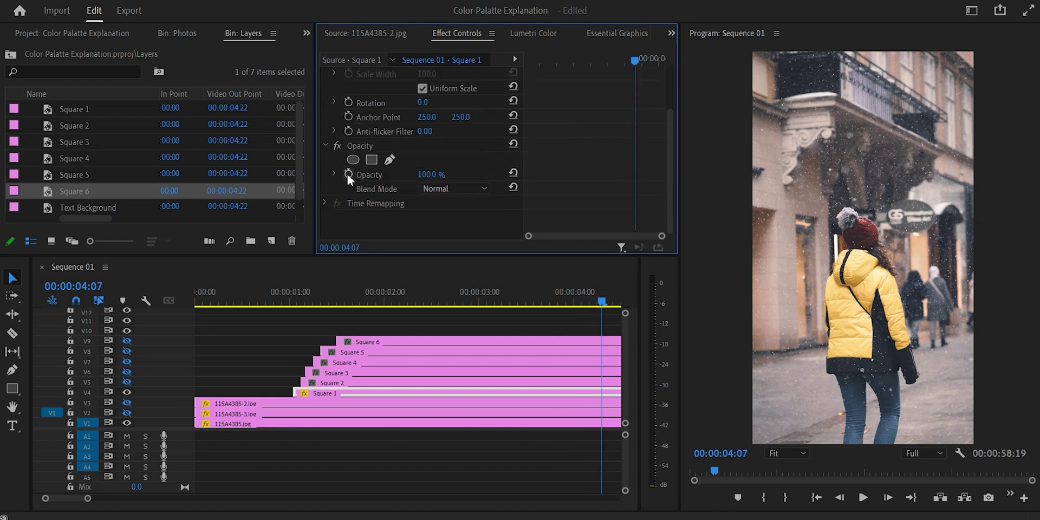
left_click(348, 173)
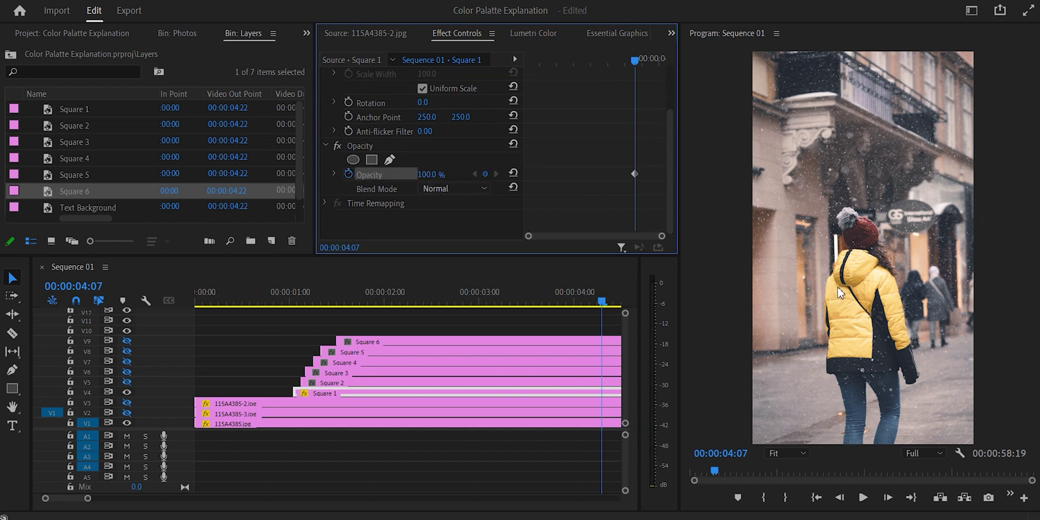
Fade Square 1 out by setting its opacity to 0% at 00:00:04:12
key("Right")
key("Right")
key("Right")
key("Right")
key("Right")
key("Right")
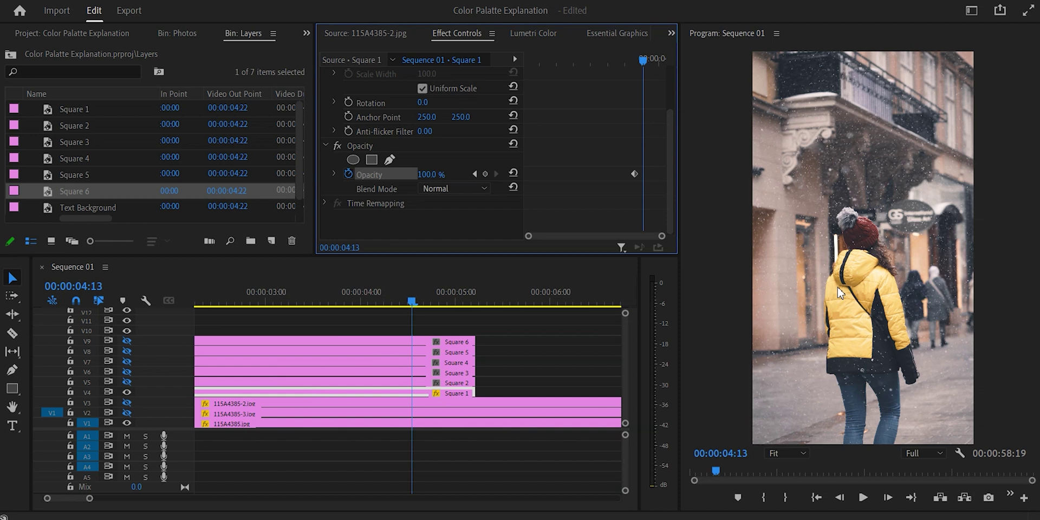
key("Left")
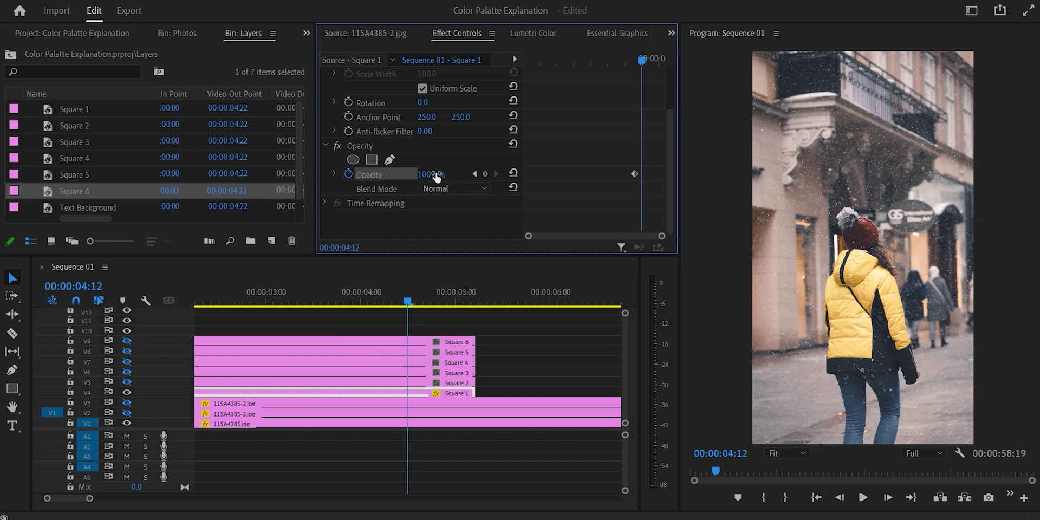
left_click_drag(431, 174, 401, 174)
Make video tracks V2 and V3 visible again and return the playhead to the start of the sequence
left_click_drag(90, 498, 116, 498)
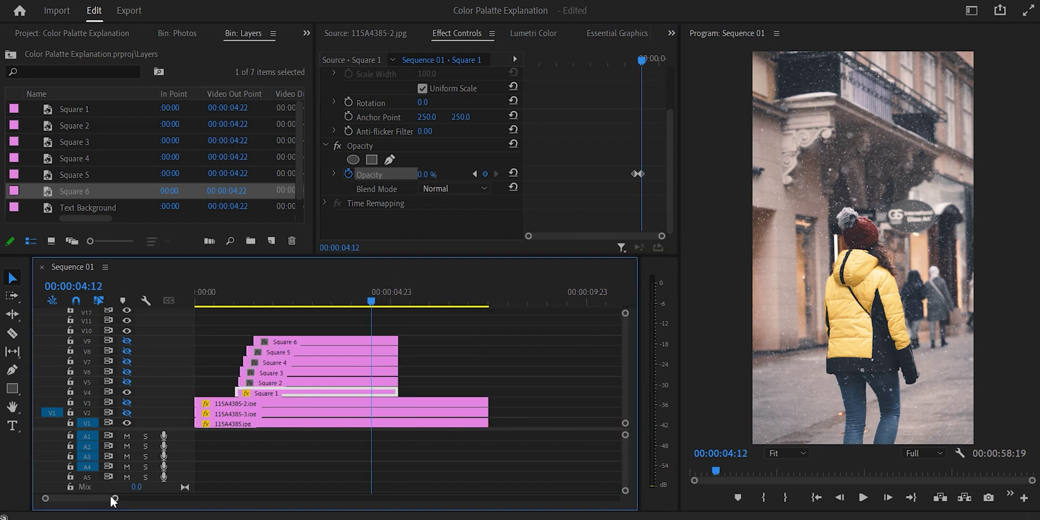
left_click(127, 413)
left_click(127, 402)
key("Home")
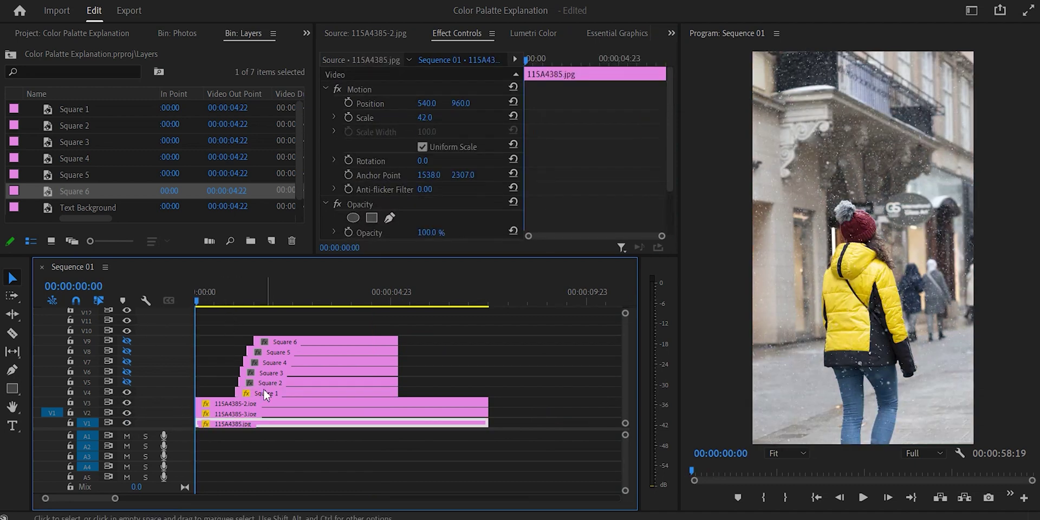
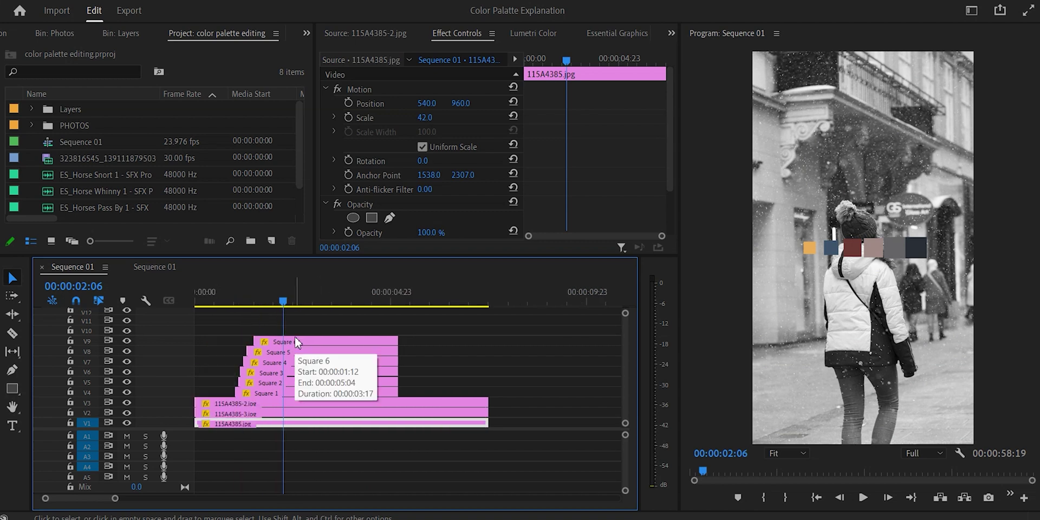
Place the Text Background layer from the Layers bin on V10 above the squares, spanning the photos' full duration
left_click(248, 324)
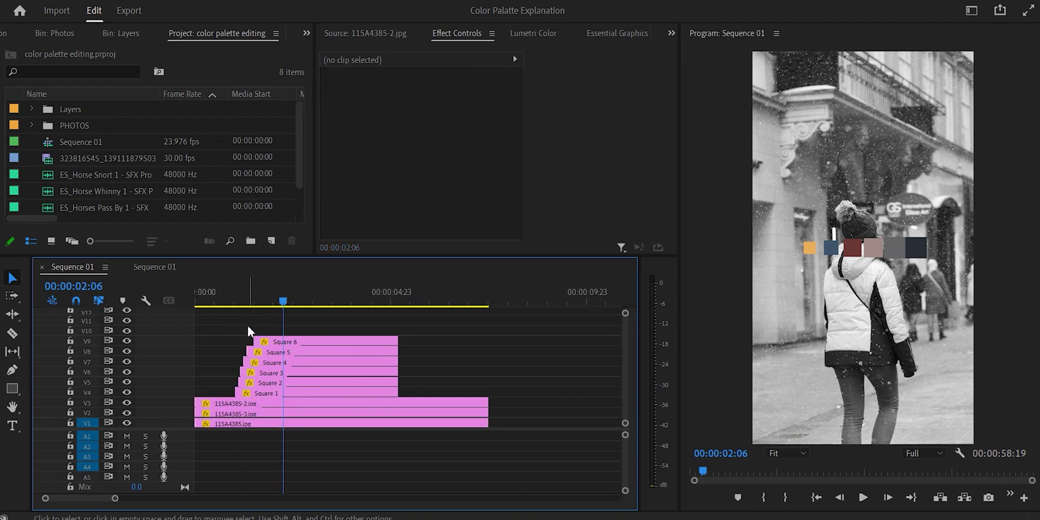
left_click(122, 33)
scroll(62, 195, "down", 1)
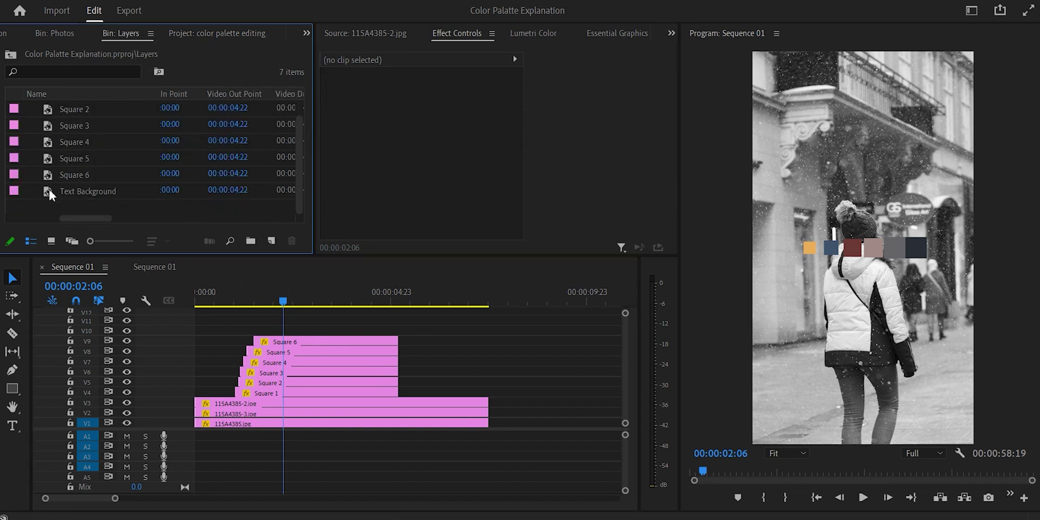
left_click_drag(52, 189, 351, 329)
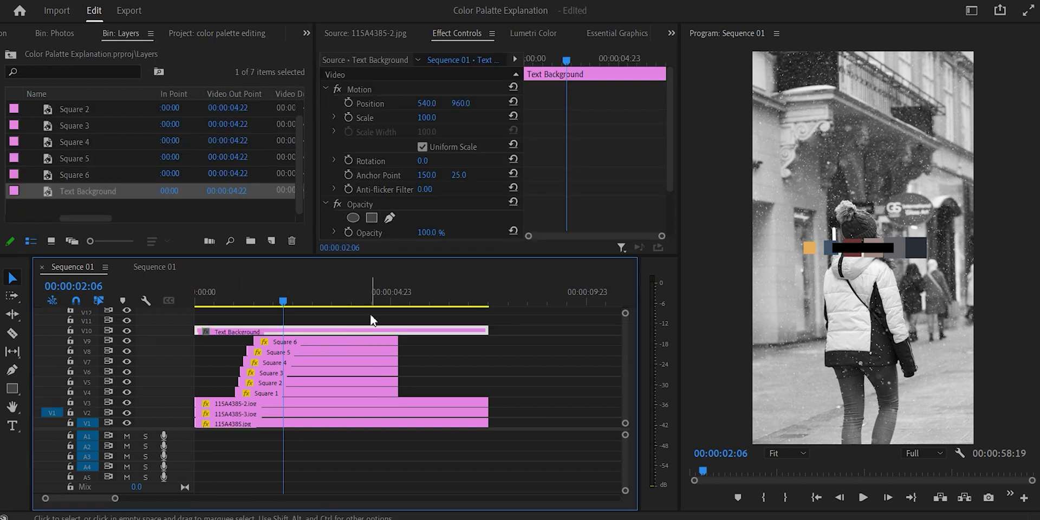
Set the Text Background clip's opacity to 88%
scroll(420, 182, "down", 4)
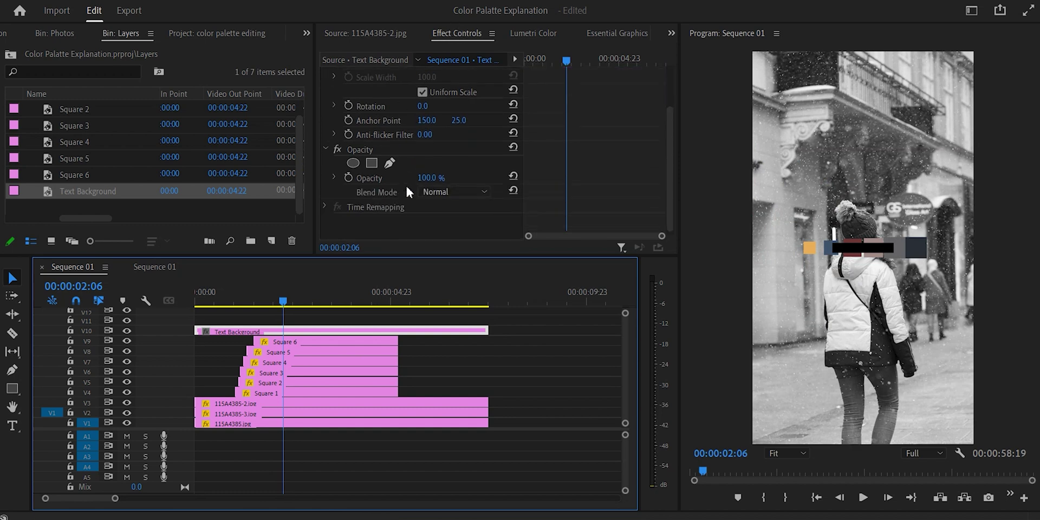
left_click(440, 176)
type("88")
key("Return")
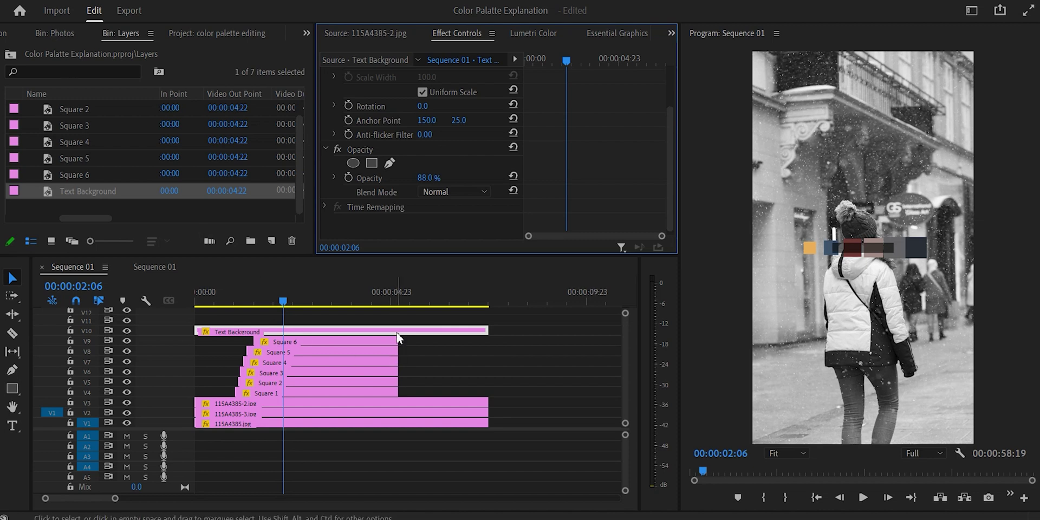
Find the Crop video effect and apply it to the Text Background clip on V10
key("shift+7")
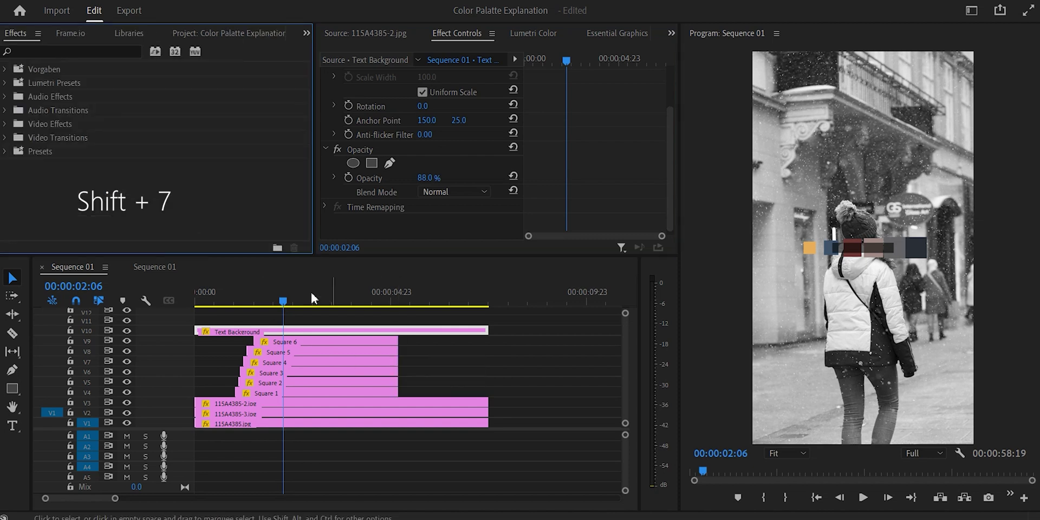
left_click(62, 53)
type("crop")
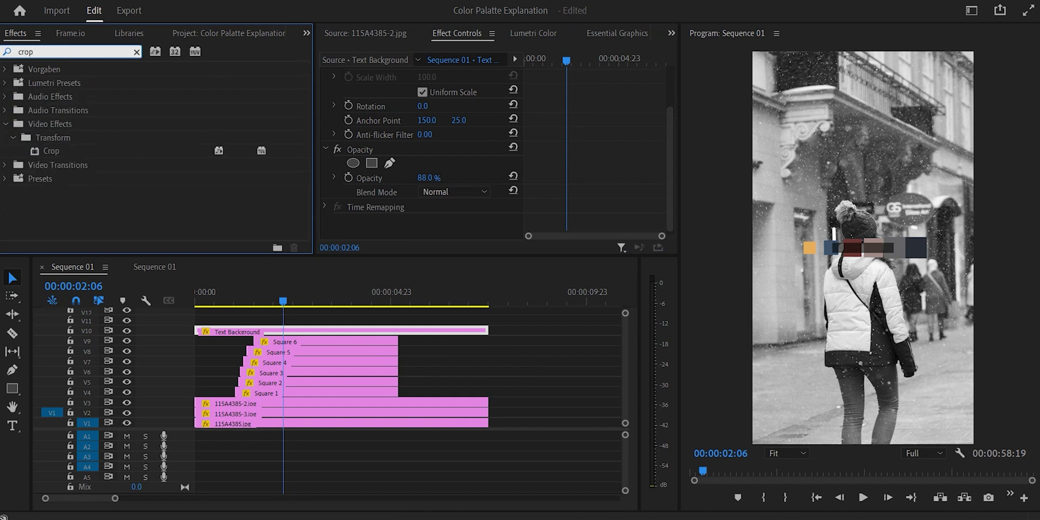
left_click_drag(41, 154, 341, 332)
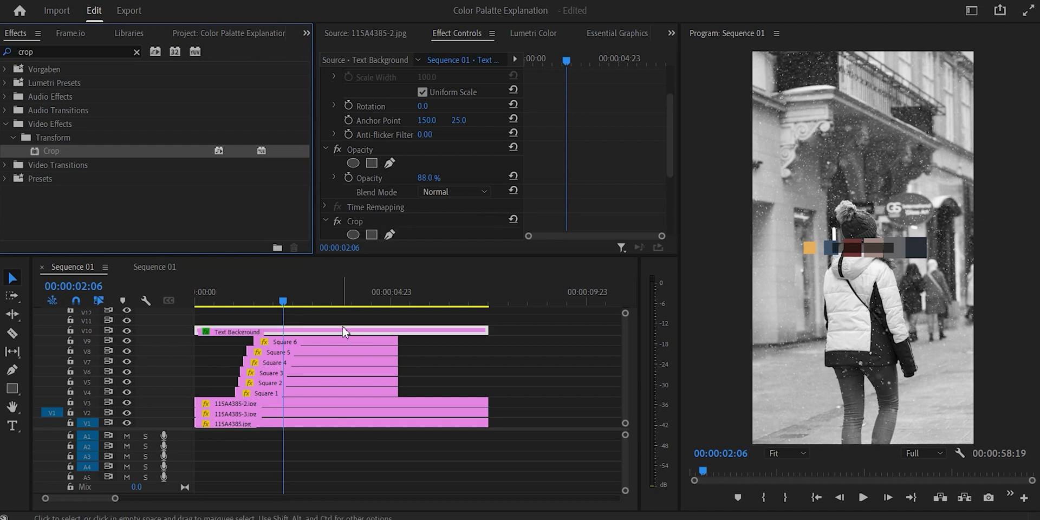
Split the Text Background clip on V10 at about 00:00:04:15
left_click_drag(293, 304, 377, 310)
key("c")
left_click(380, 331)
key("v")
Set the first Text Background segment's scale to 163, previewing it at 00:00:04:12
left_click(358, 332)
key("Left")
key("Left")
key("Left")
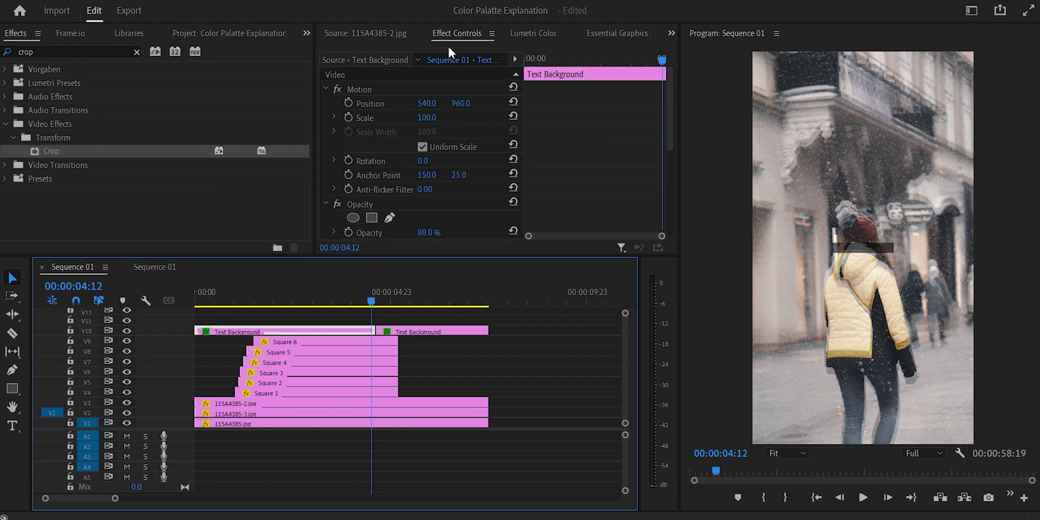
left_click(427, 118)
type("163")
key("Return")
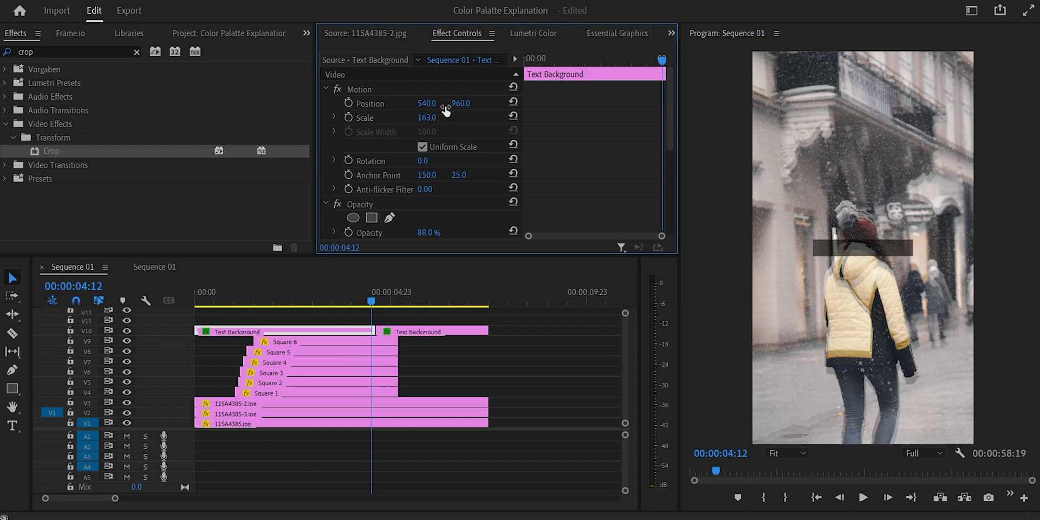
Set the first Text Background segment's horizontal position to 535 and raise it above the woman's head
left_click(428, 103)
type("535")
key("Return")
left_click(461, 103)
type("56")
key("Return")
Crop the first Text Background segment by 14% on its left side and 16% on its right side
scroll(349, 122, "down", 3)
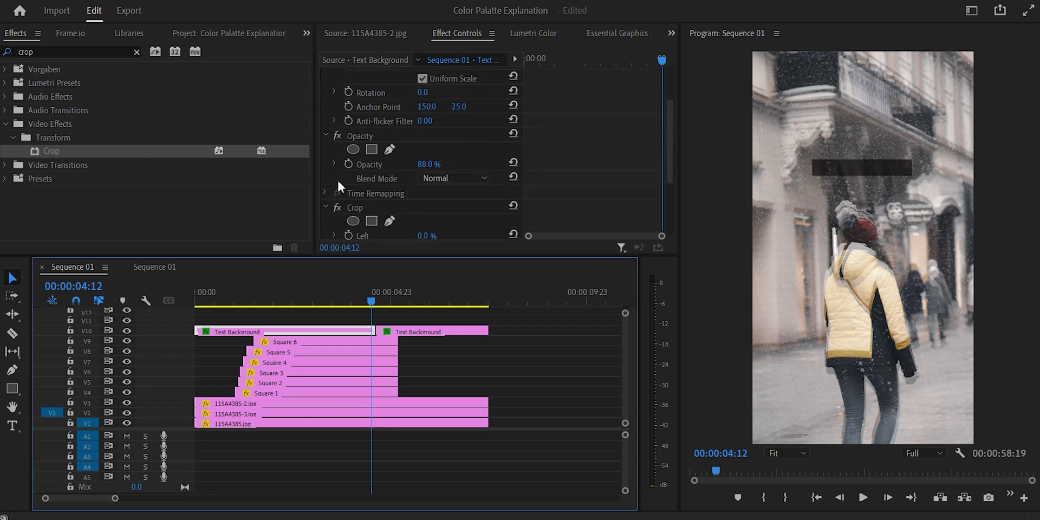
scroll(342, 173, "down", 3)
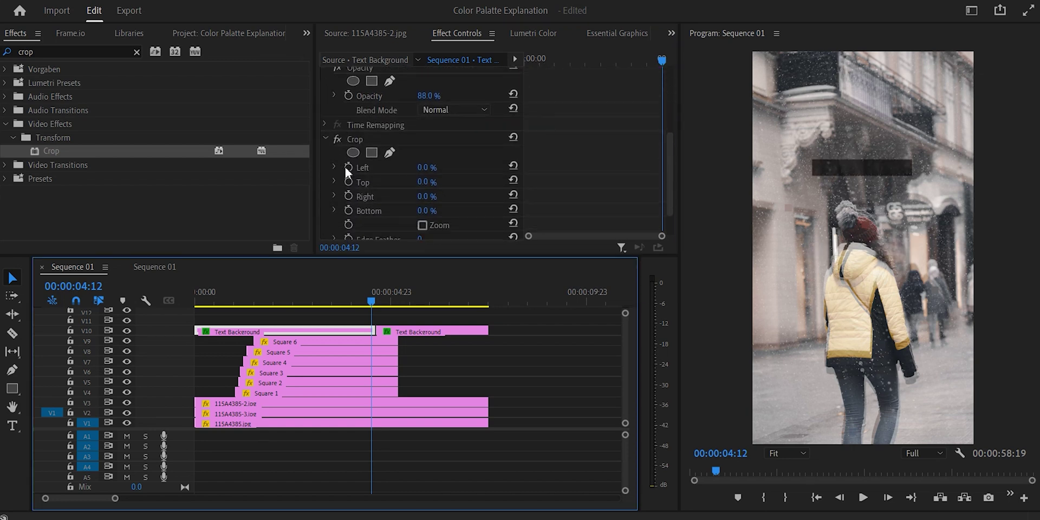
left_click(423, 168)
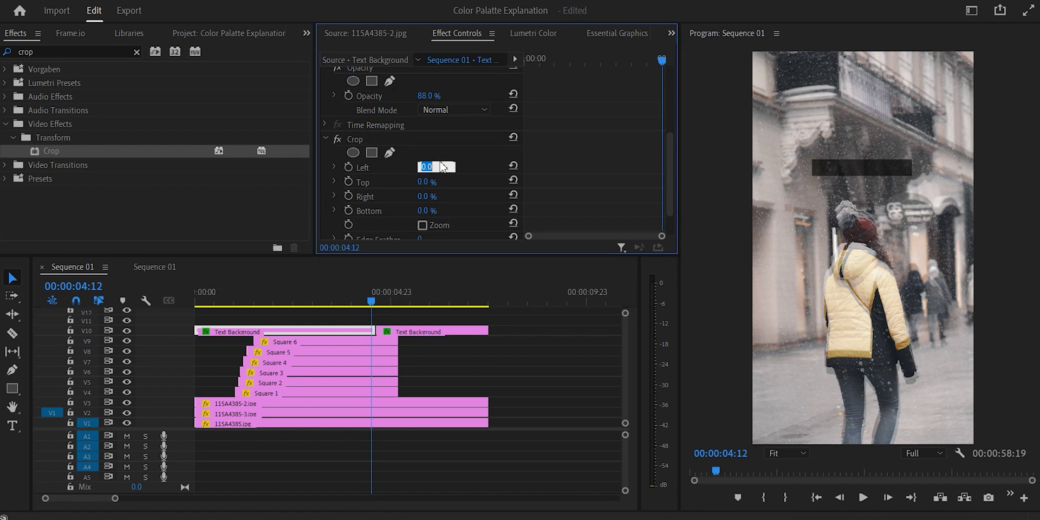
type("14")
key("Return")
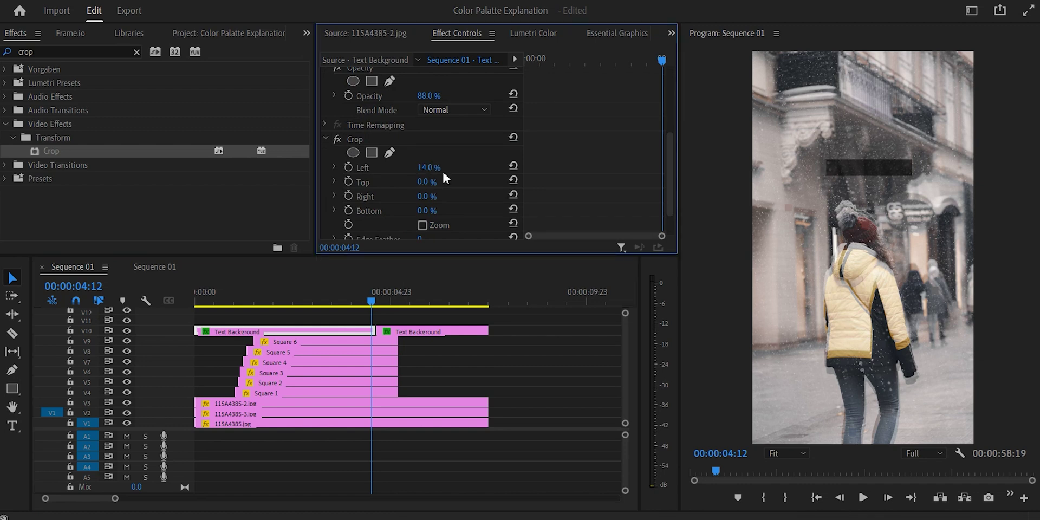
left_click(433, 198)
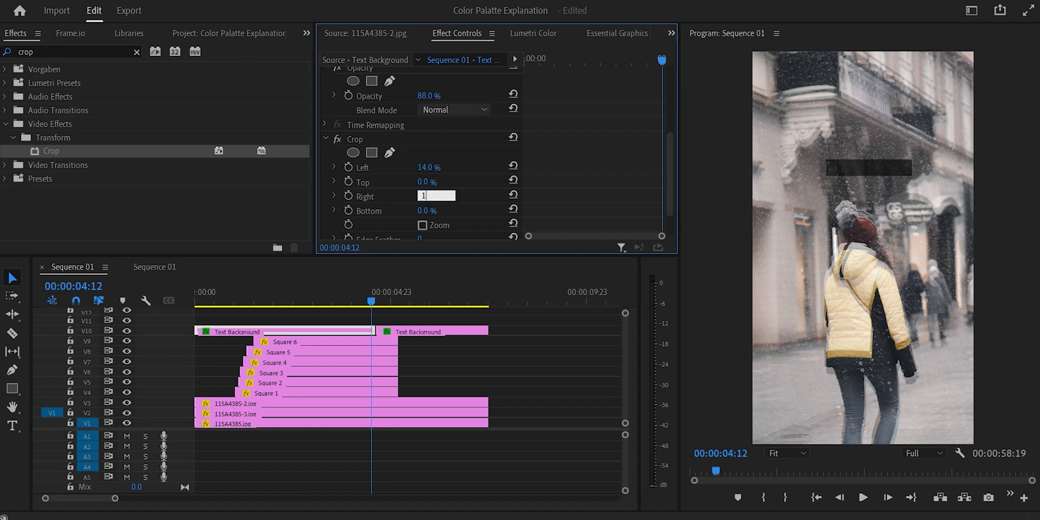
type("16")
key("Return")
Set the second Text Background segment's scale to 152 and its position to 535, 568
left_click(420, 331)
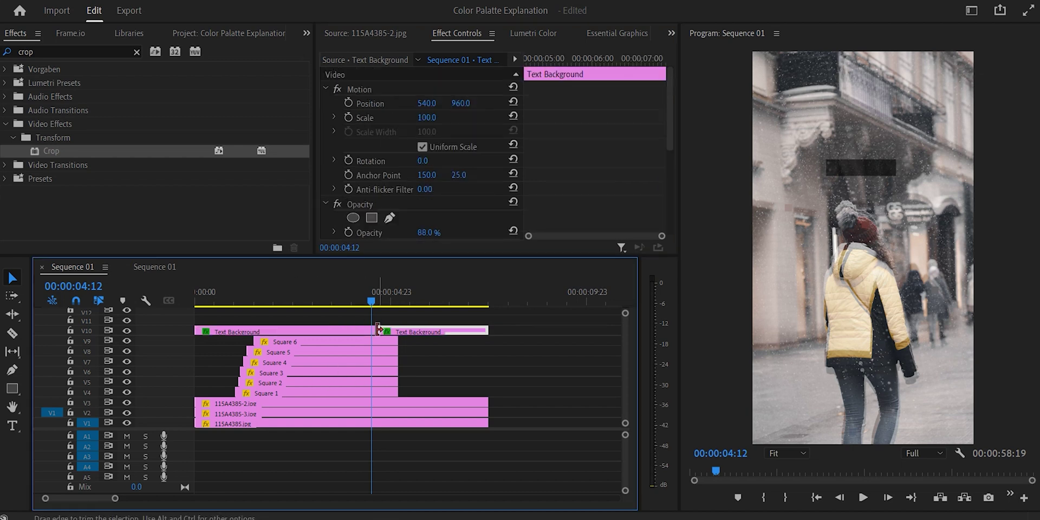
left_click_drag(427, 103, 428, 122)
type("152")
key("Return")
left_click(419, 103)
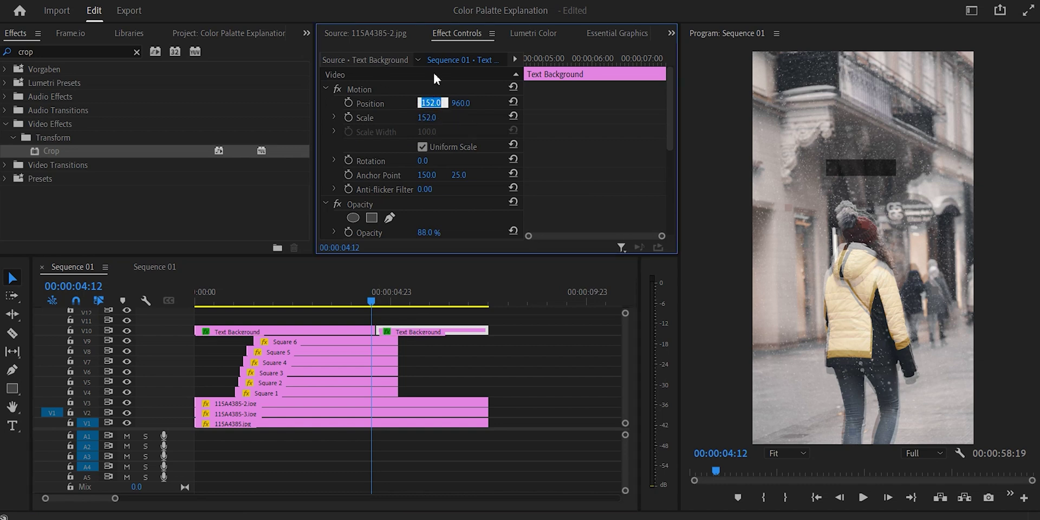
type("535")
key("Return")
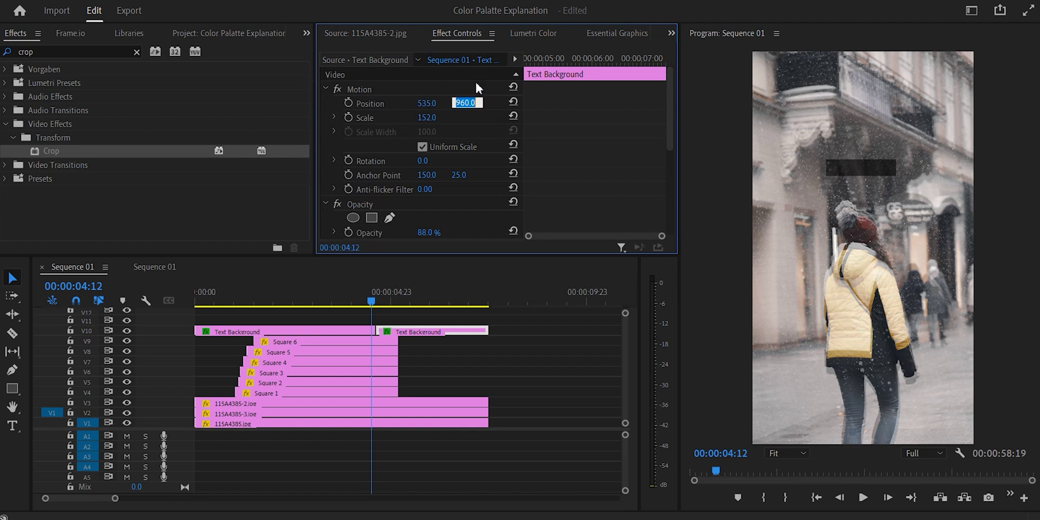
type("568")
Crop the second Text Background segment by 15% on its left side and 2% on its right side
scroll(334, 171, "down", 5)
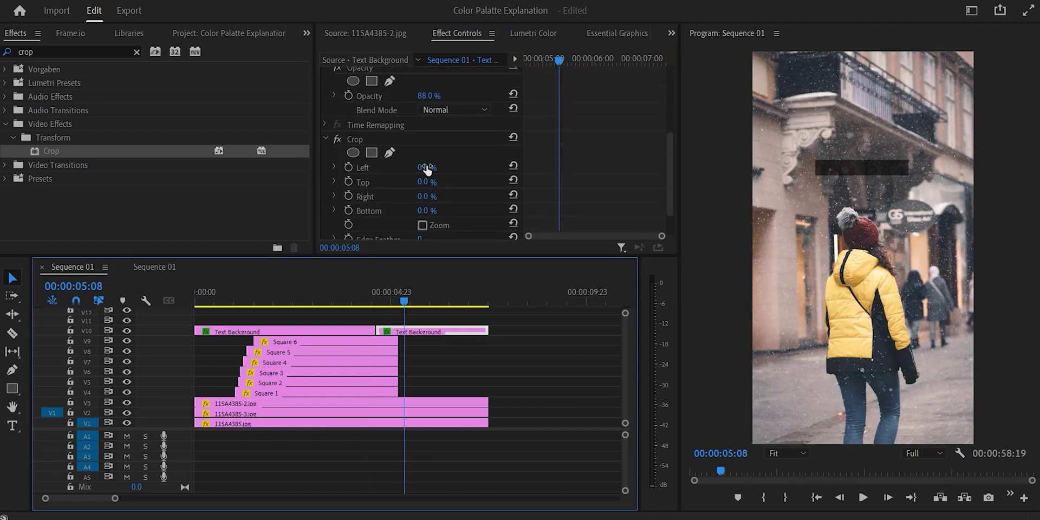
left_click(427, 168)
type("15")
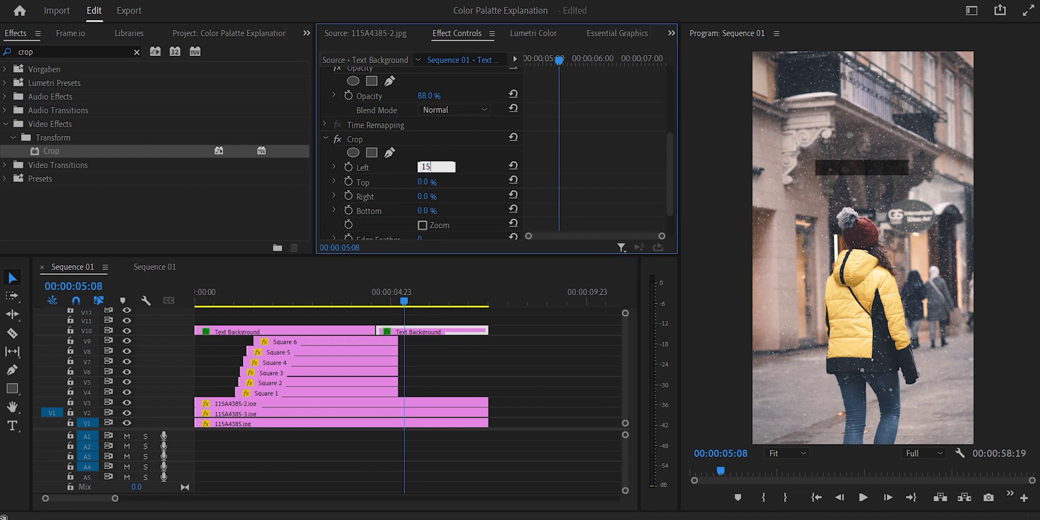
key("Return")
left_click(425, 196)
type("2")
key("Return")
Return the playhead to the start of the sequence with no clip selected
left_click_drag(404, 291, 187, 311)
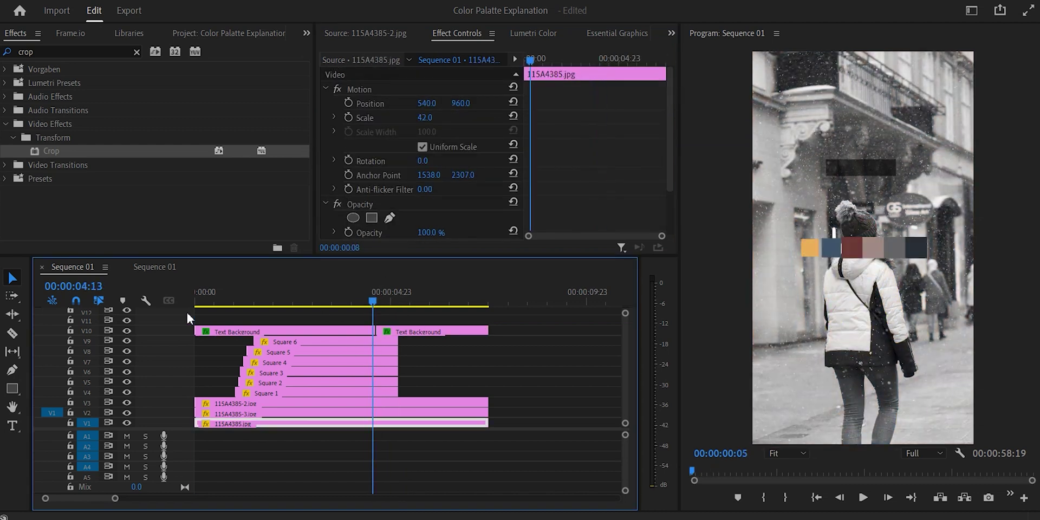
left_click(194, 312)
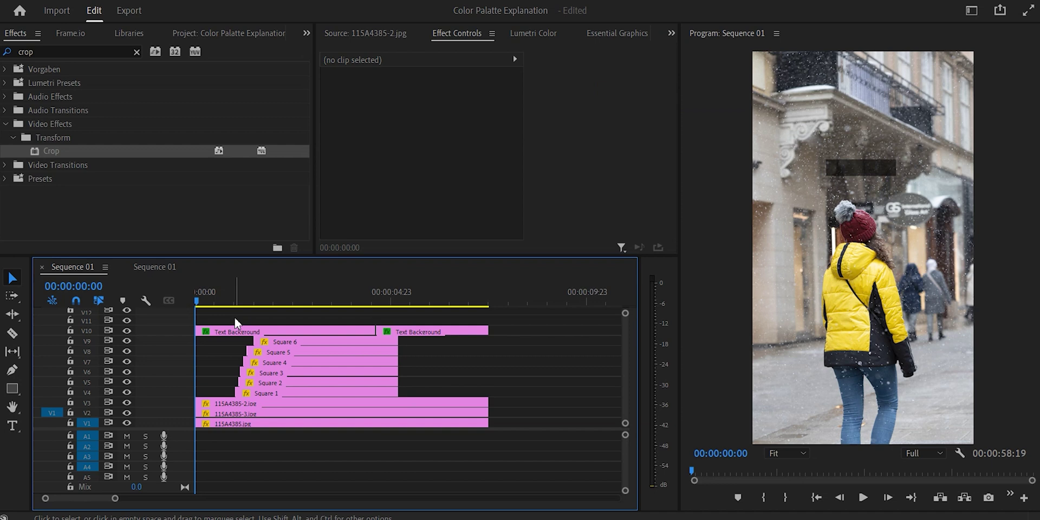
Add a new text layer on the track above the Text Background segments and extend it to the end of the sequence
key("ctrl+t")
left_click_drag(389, 325, 484, 320)
left_click(525, 330)
left_click(333, 320)
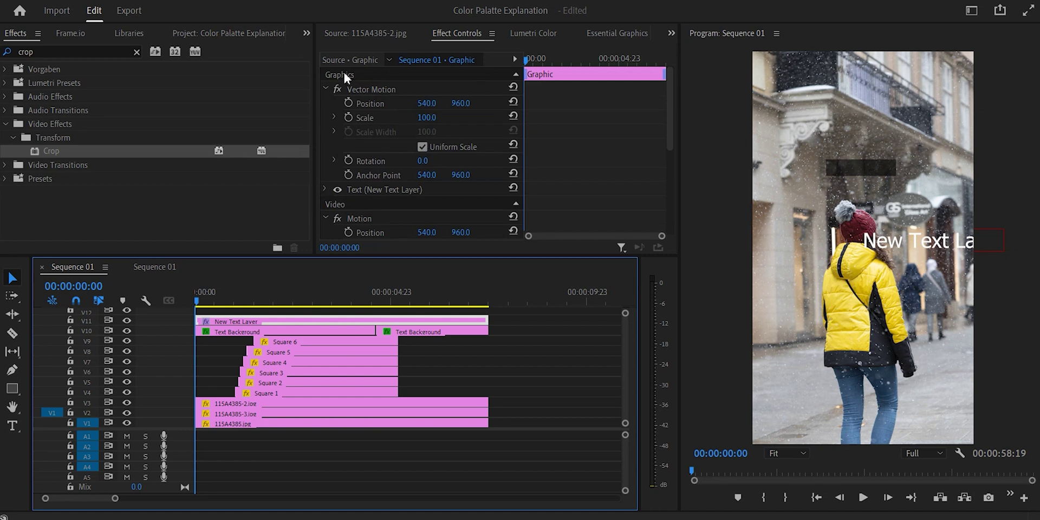
Set the new text layer's font to Verdana
left_click(325, 189)
scroll(361, 204, "down", 3)
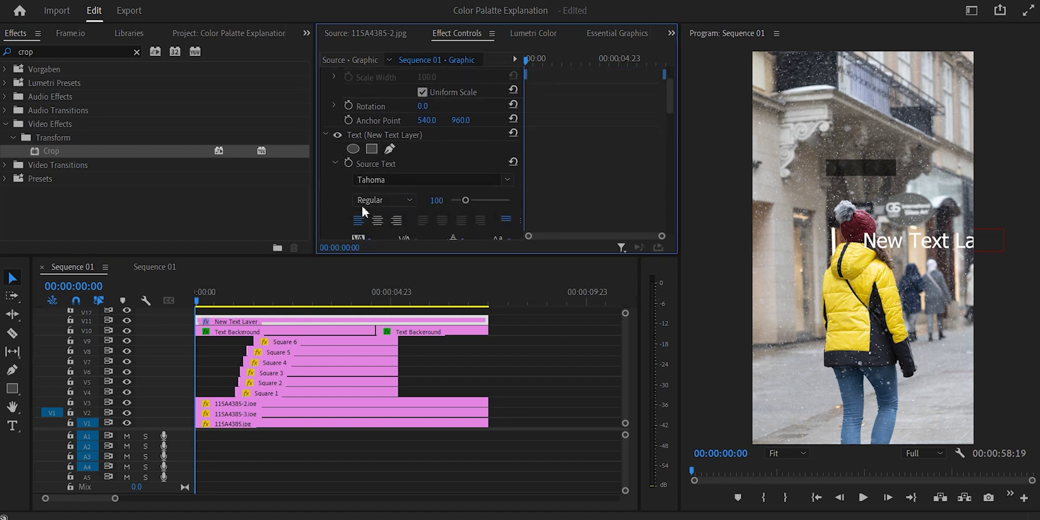
left_click(498, 154)
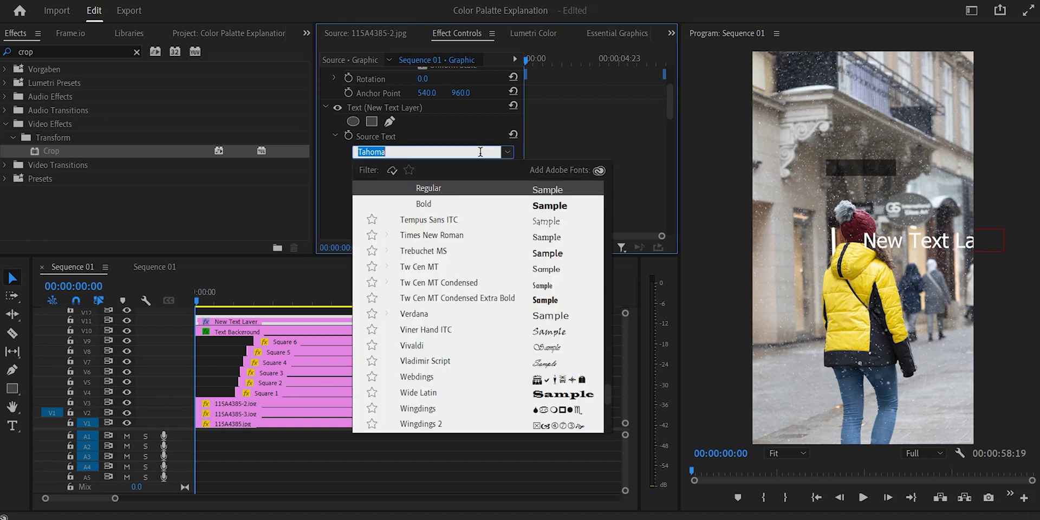
type("verdana")
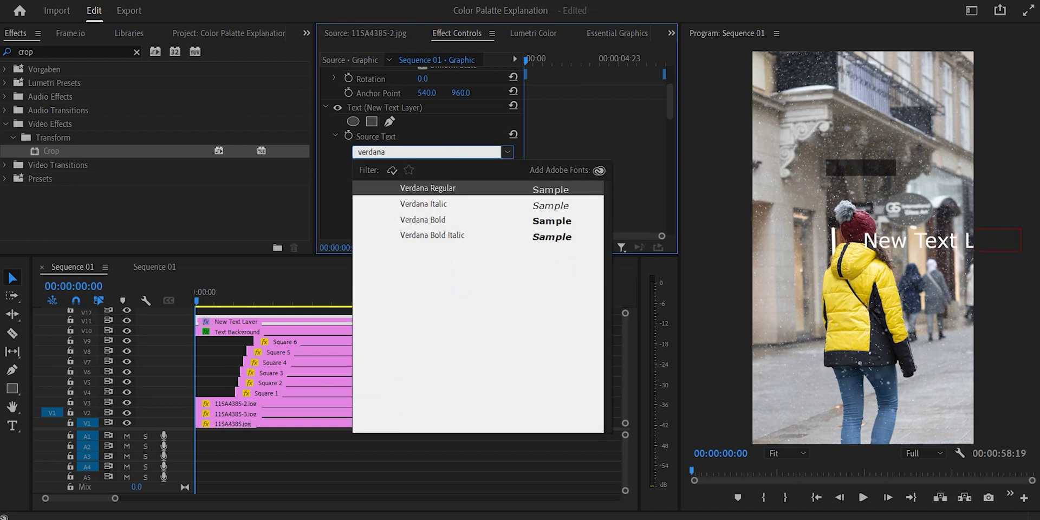
key("Return")
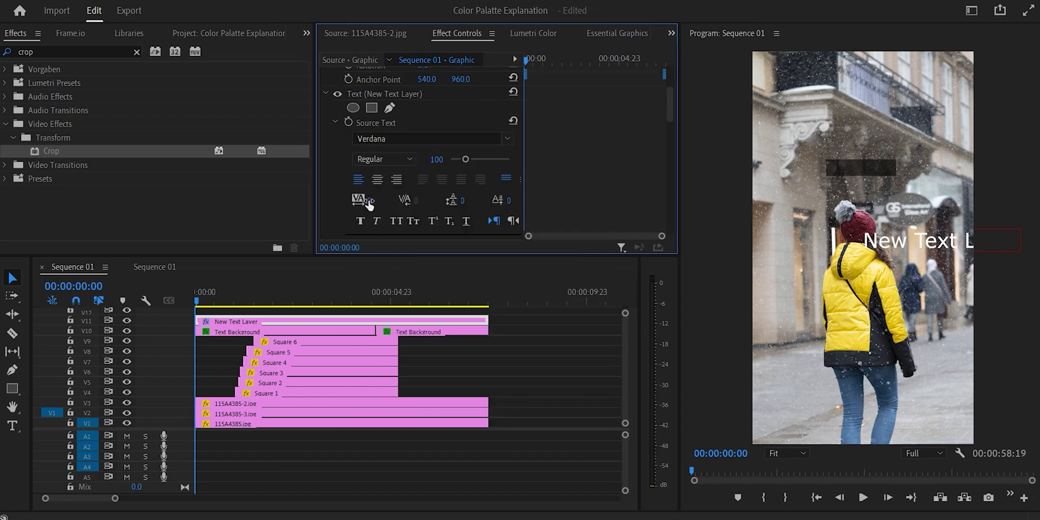
Set the text layer's tracking to 483 and apply faux bold
left_click_drag(369, 200, 631, 201)
left_click(360, 222)
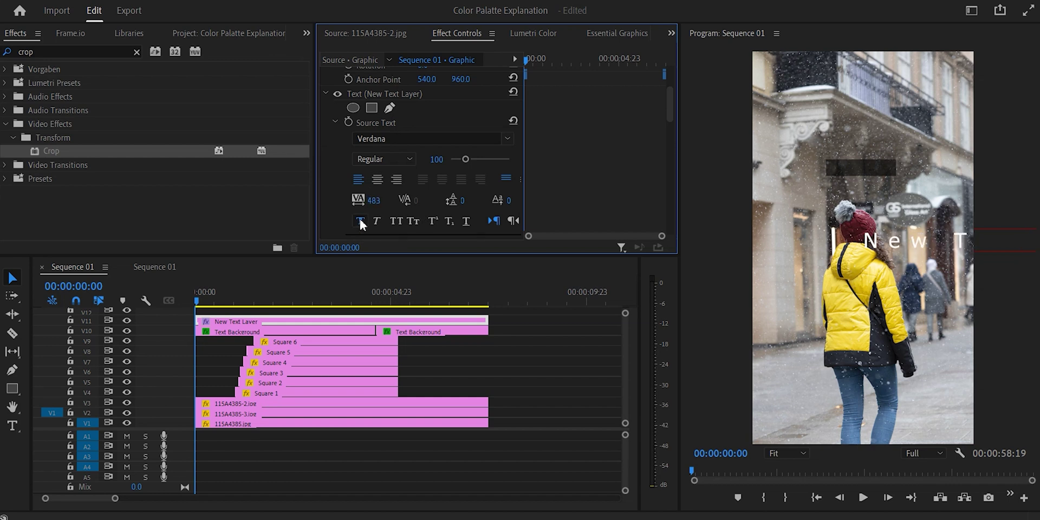
scroll(382, 208, "down", 3)
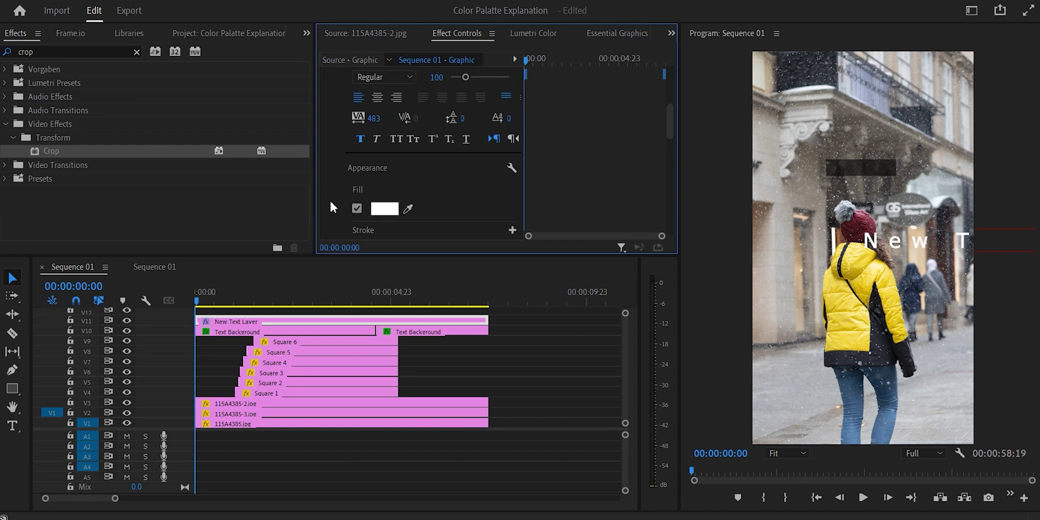
scroll(330, 200, "down", 4)
scroll(342, 165, "down", 3)
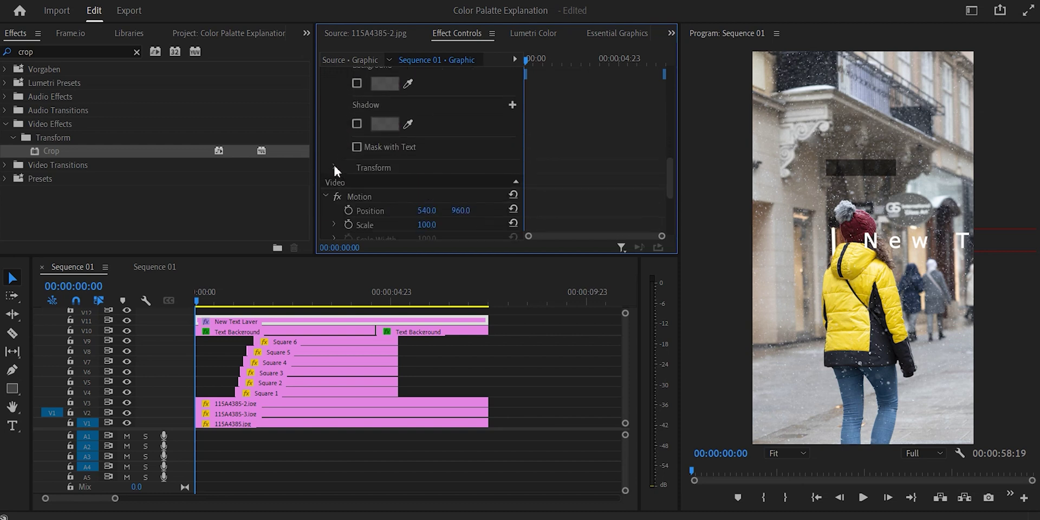
scroll(335, 163, "down", 1)
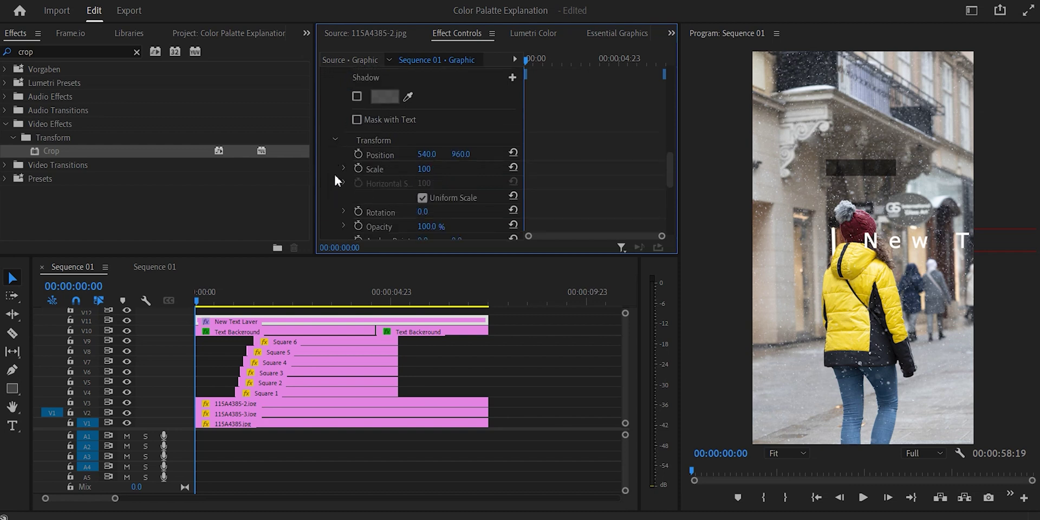
Replace the placeholder text with BEFORE
left_click_drag(912, 243, 907, 242)
double_click(907, 242)
key("ctrl+a")
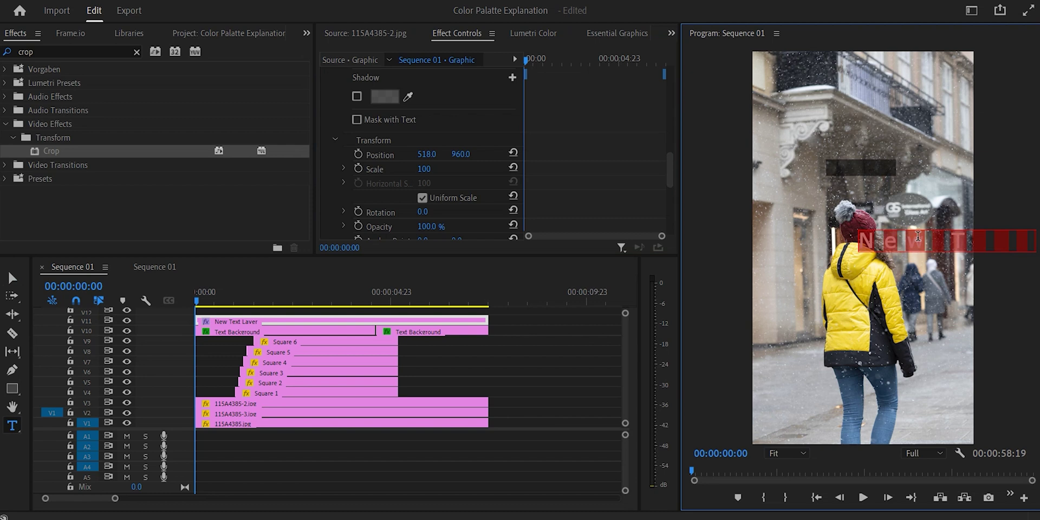
type("BEFORE")
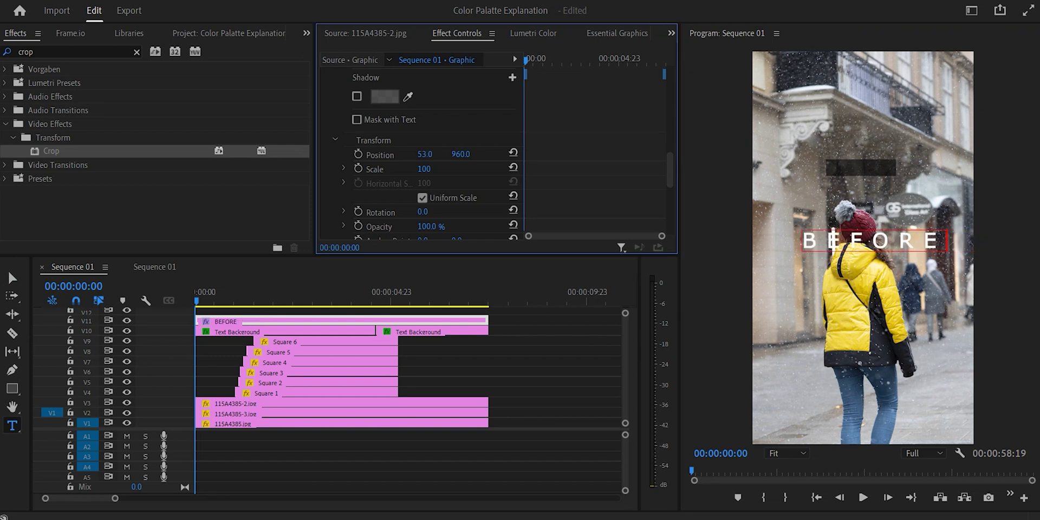
Set the BEFORE text's scale to 43 and its position to 380, 581 so it fits on the dark background
left_click_drag(425, 170, 445, 157)
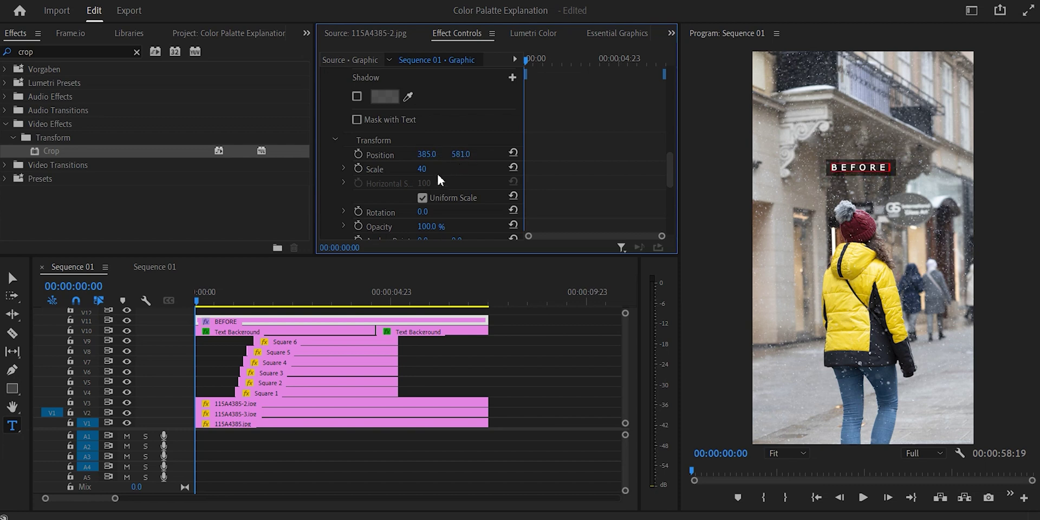
left_click(423, 169)
key("Up")
key("Up")
key("Up")
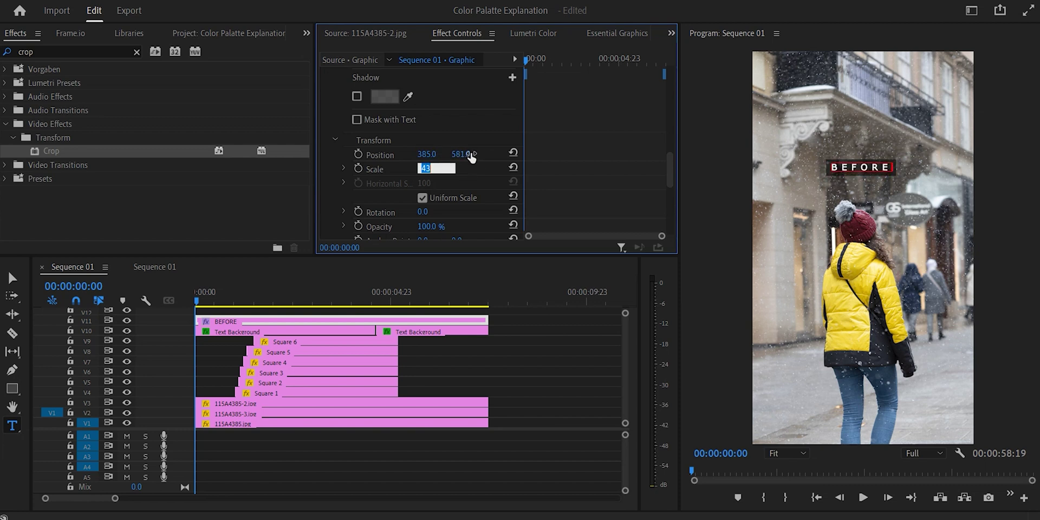
left_click(430, 155)
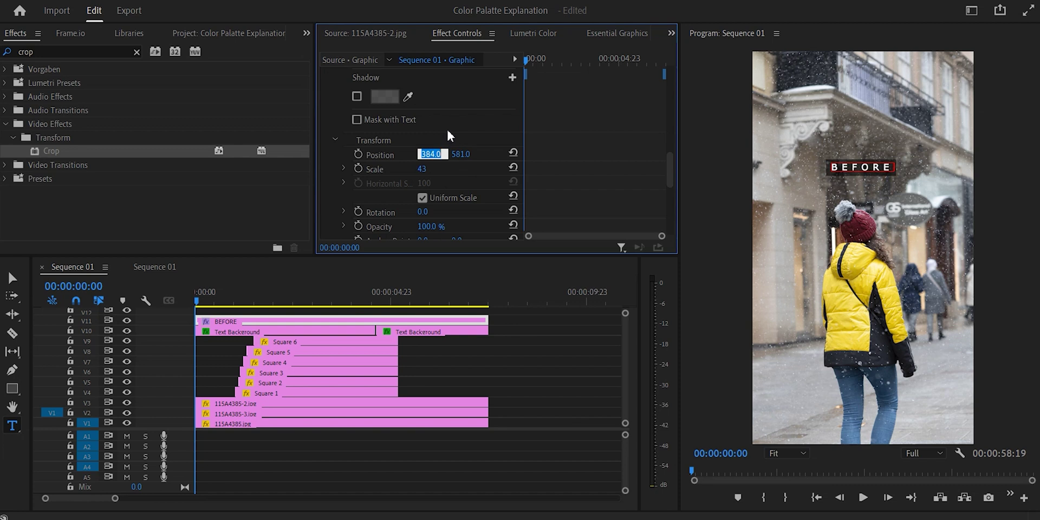
Split the BEFORE title clip where the two Text Background segments meet
left_click(474, 346)
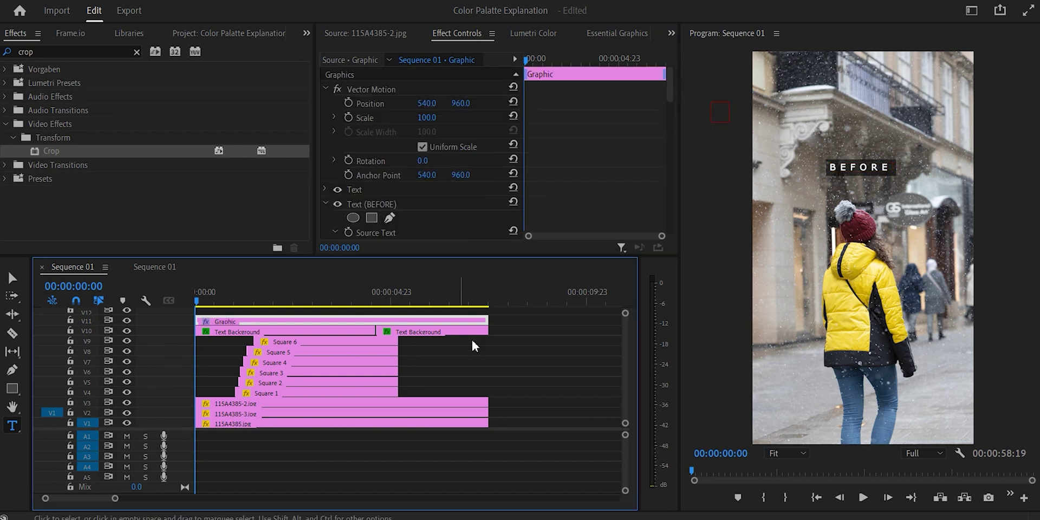
key("c")
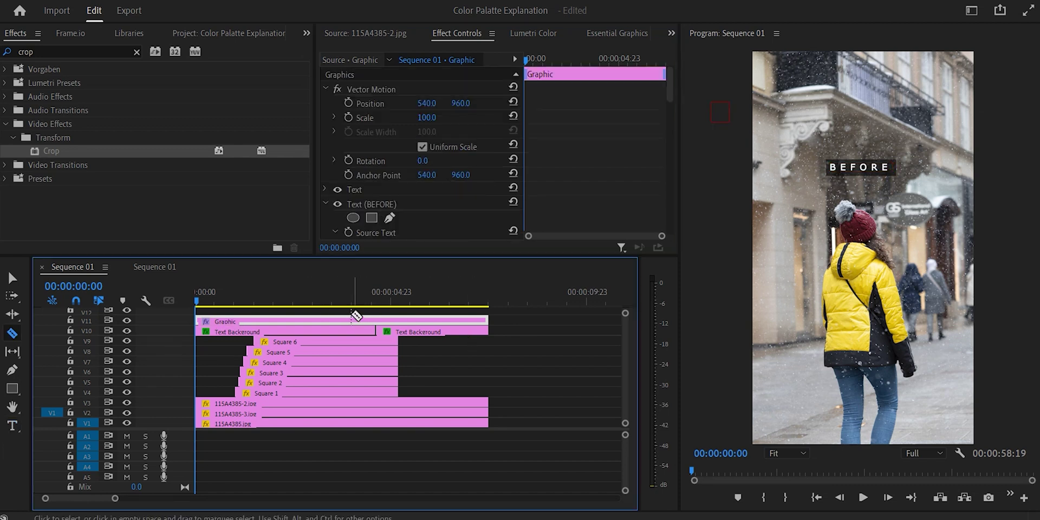
left_click(375, 319)
key("v")
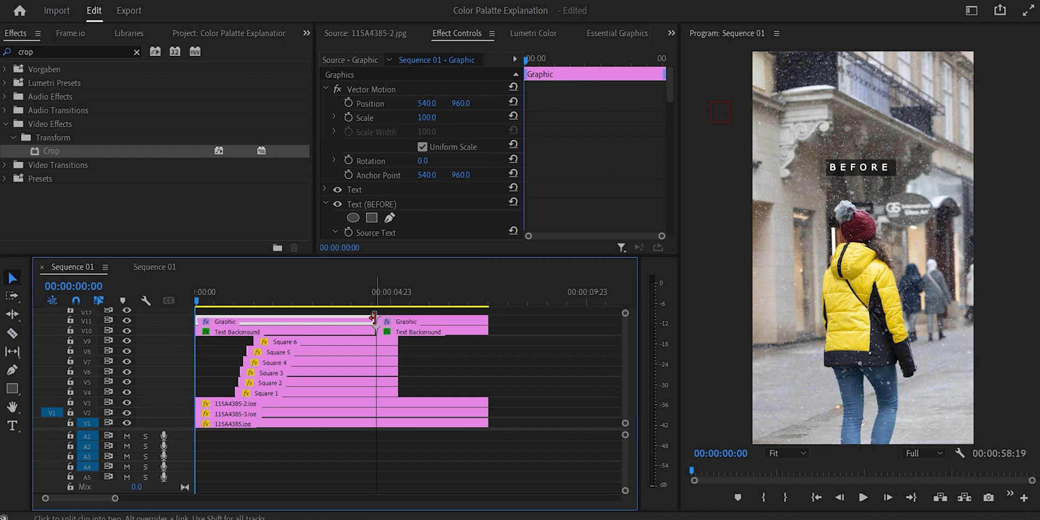
Change the second title segment's text to AFTER
left_click(396, 299)
left_click(407, 320)
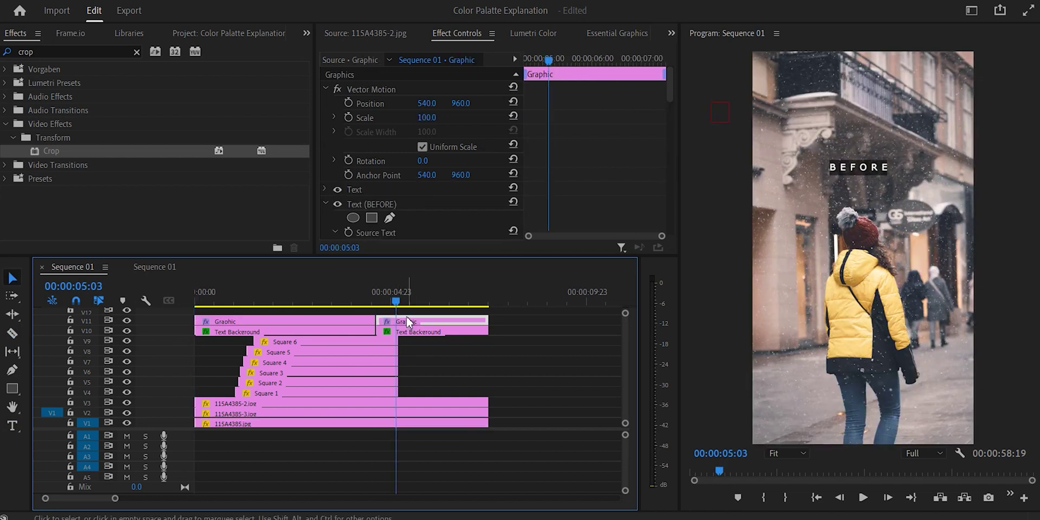
double_click(859, 164)
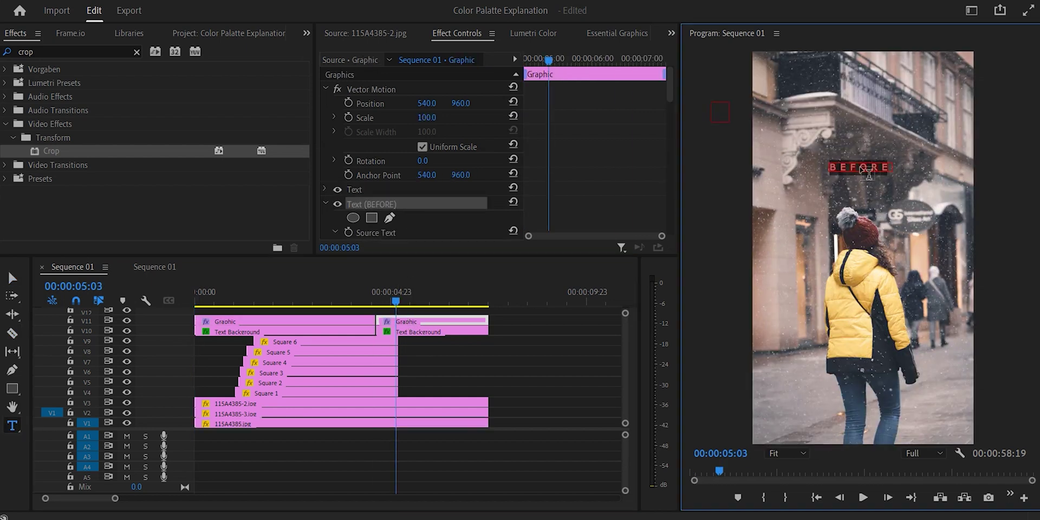
type("AFTER")
Shift the AFTER text horizontally until it is centred on its dark background
left_click(614, 193)
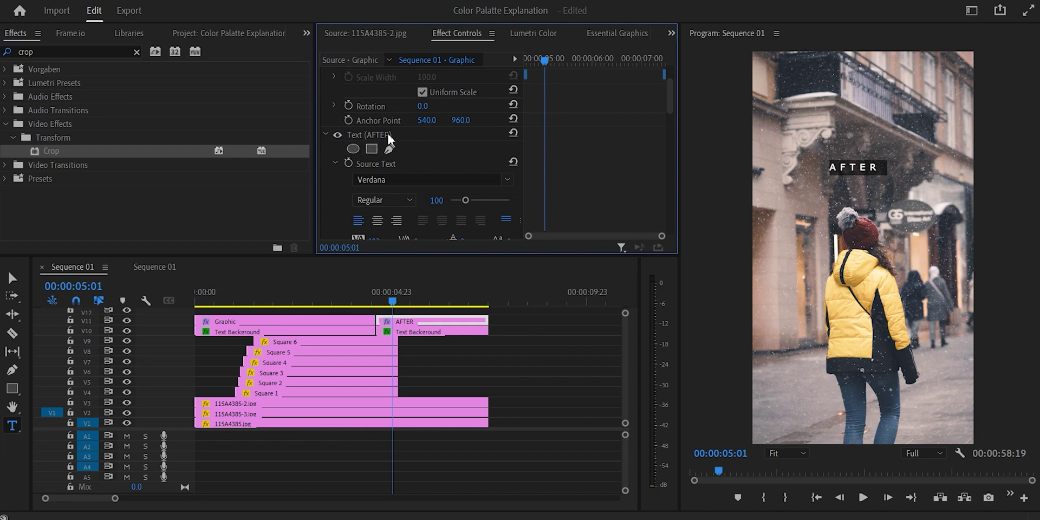
scroll(332, 173, "up", 10)
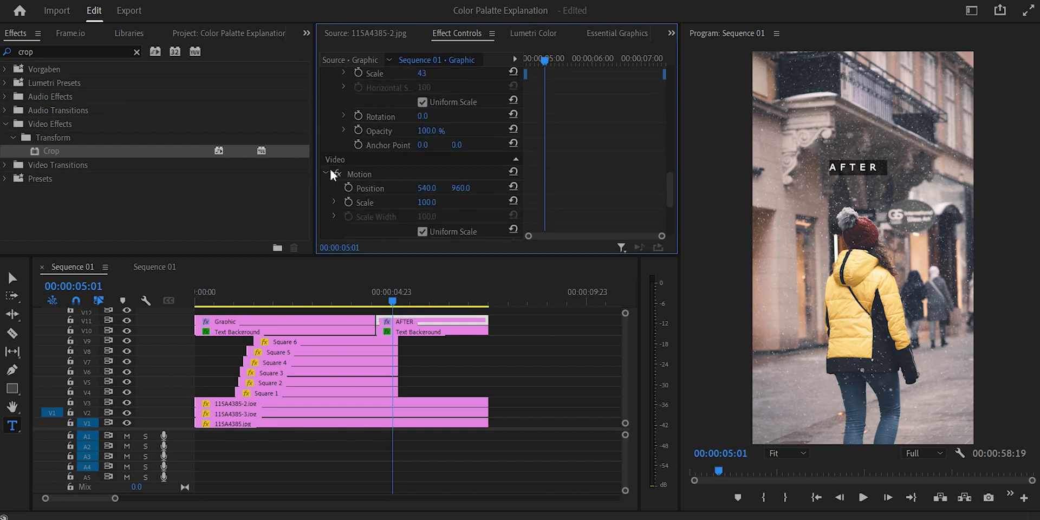
scroll(332, 172, "up", 3)
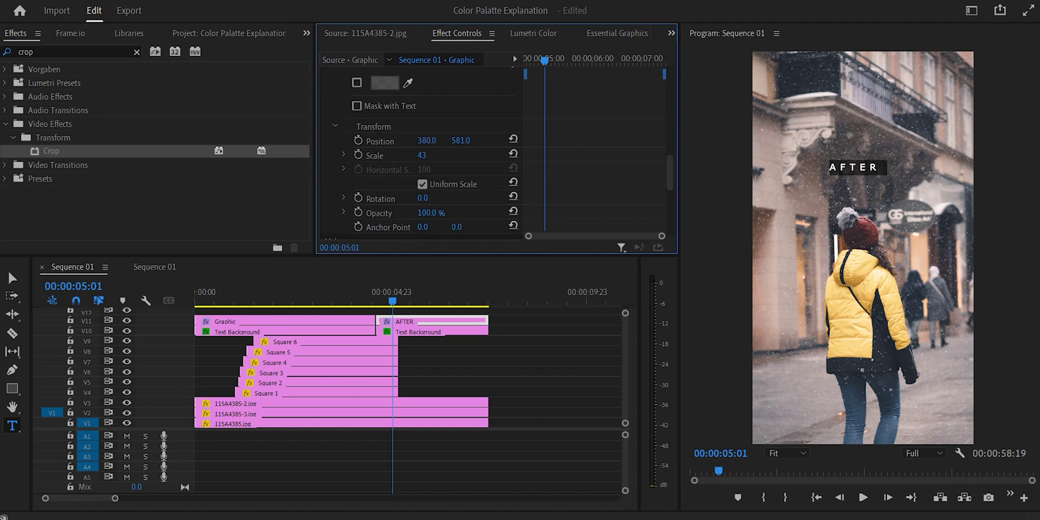
left_click_drag(427, 140, 435, 140)
left_click(302, 278)
Split the BEFORE title at 00:00:04:14 and delete the one-frame piece before the AFTER title
key("Up")
left_click_drag(114, 502, 111, 500)
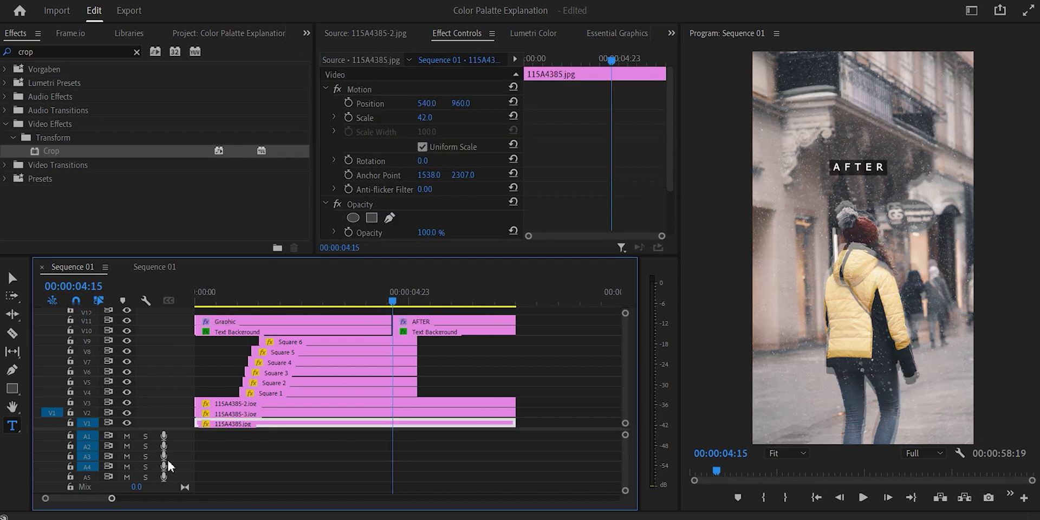
key("Left")
key("c")
key("v")
left_click_drag(112, 498, 87, 500)
key("c")
left_click(413, 321)
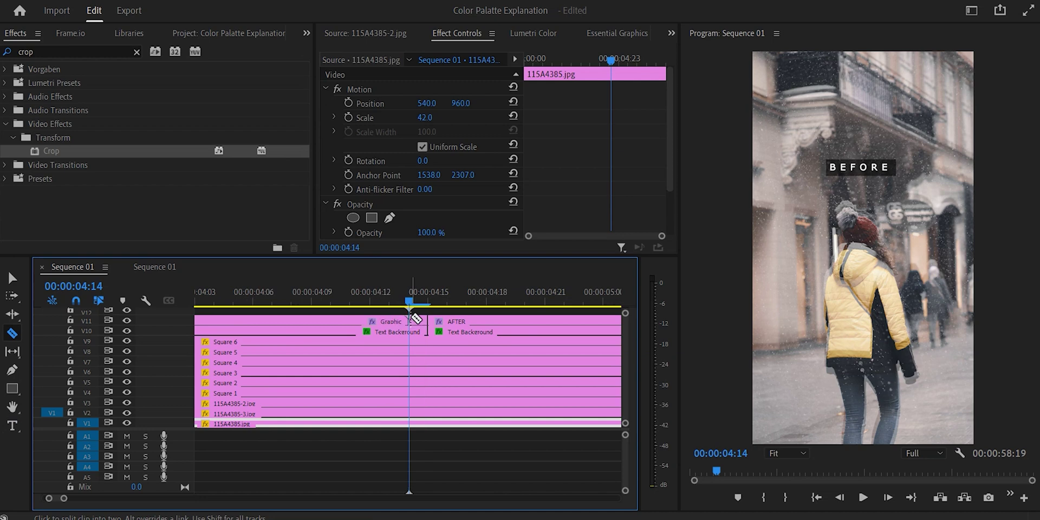
key("v")
left_click(420, 321)
key("Delete")
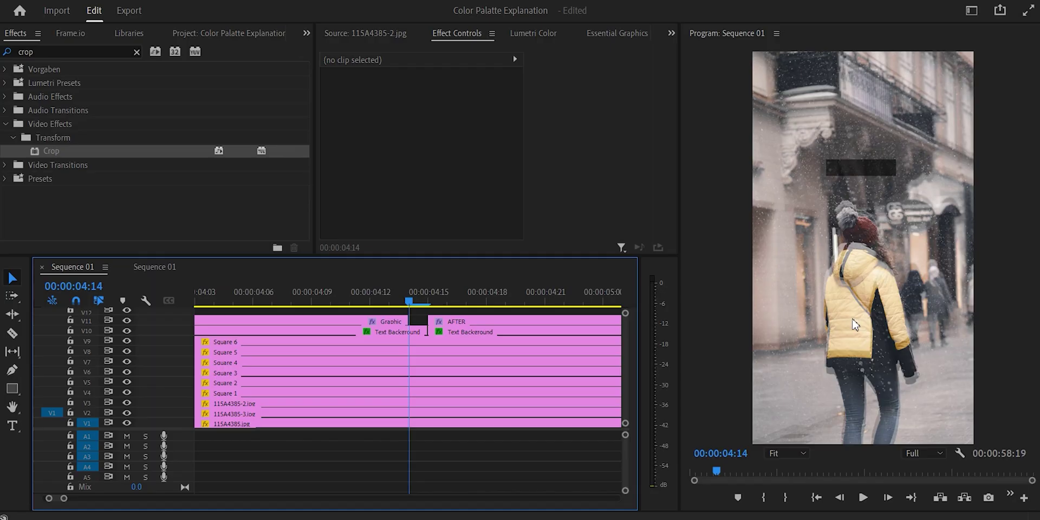
Split the BEFORE title at 00:00:04:12 and 00:00:04:10 and delete the piece between the cuts for a flicker effect
key("Left")
left_click(855, 325)
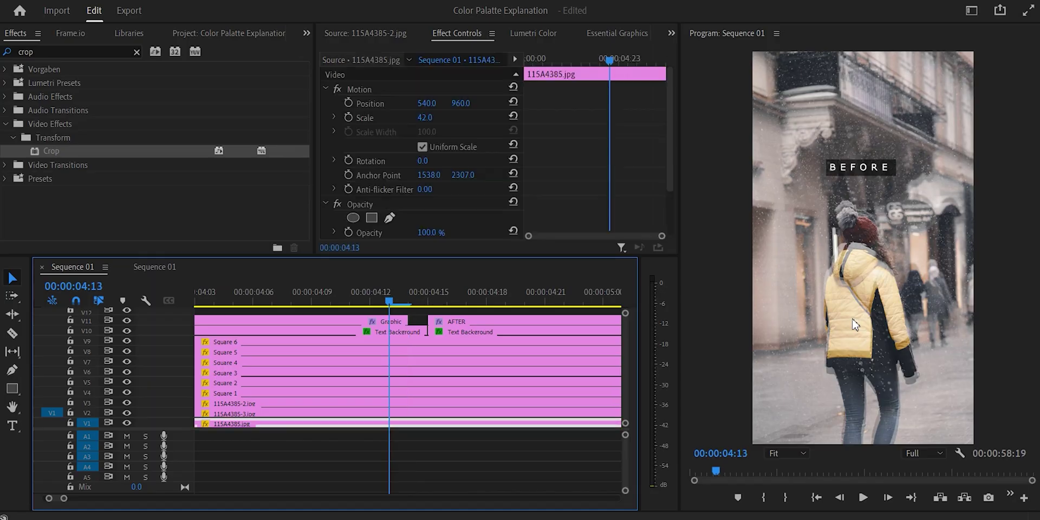
key("Left")
key("c")
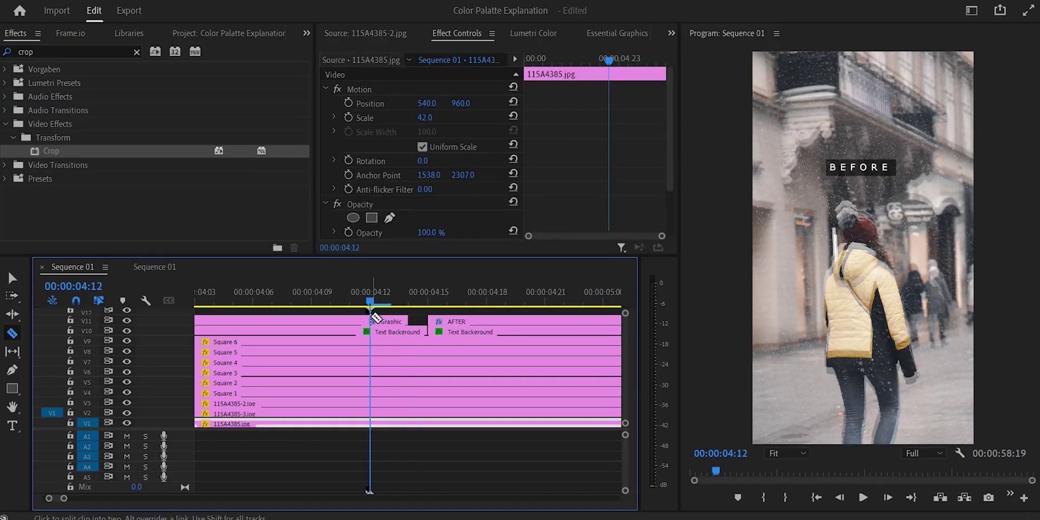
left_click(372, 321)
key("v")
key("Left")
key("Left")
key("c")
left_click(332, 321)
key("v")
left_click(349, 321)
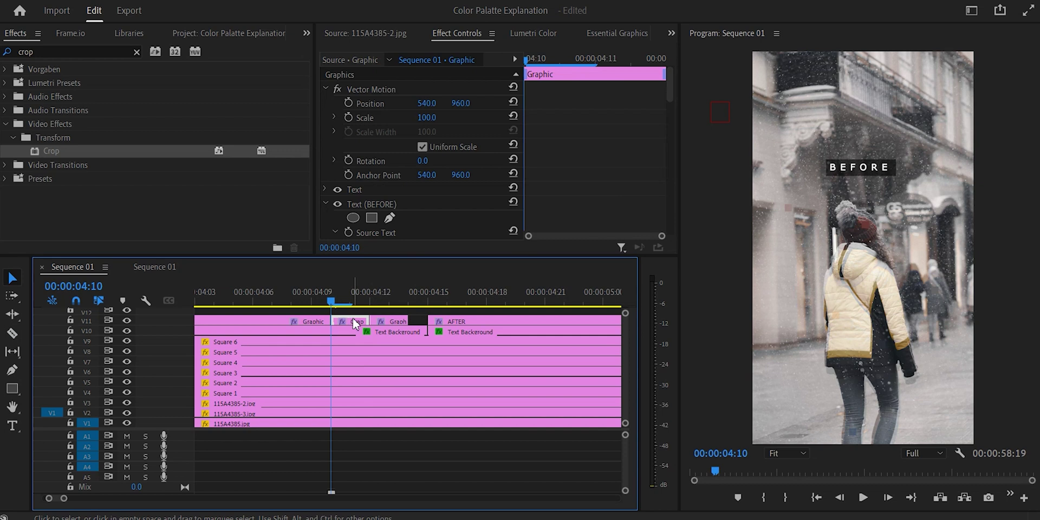
key("Delete")
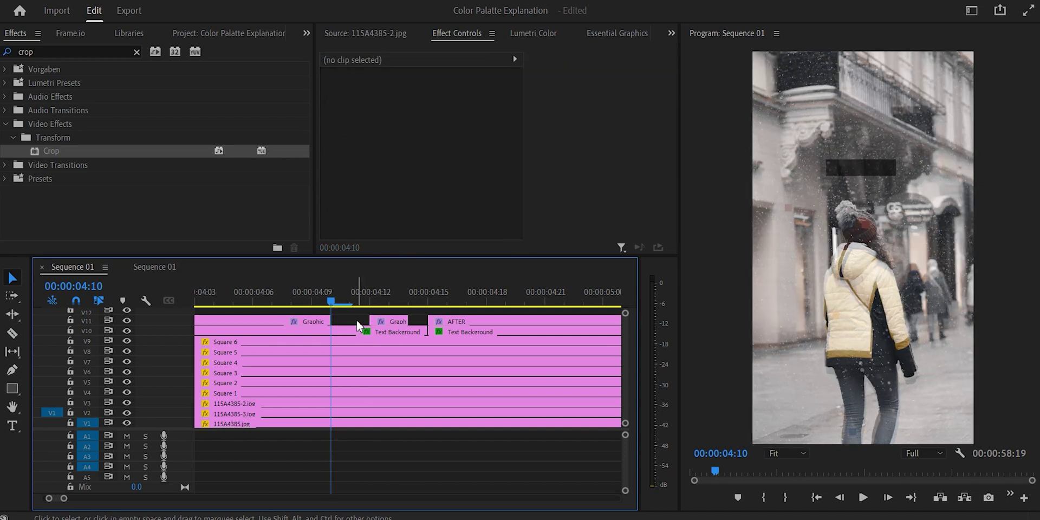
Save the project and play the sequence from the start to check the caption flicker
key("Home")
key("minus")
key("minus")
key("minus")
key("minus")
key("ctrl+s")
key("space")
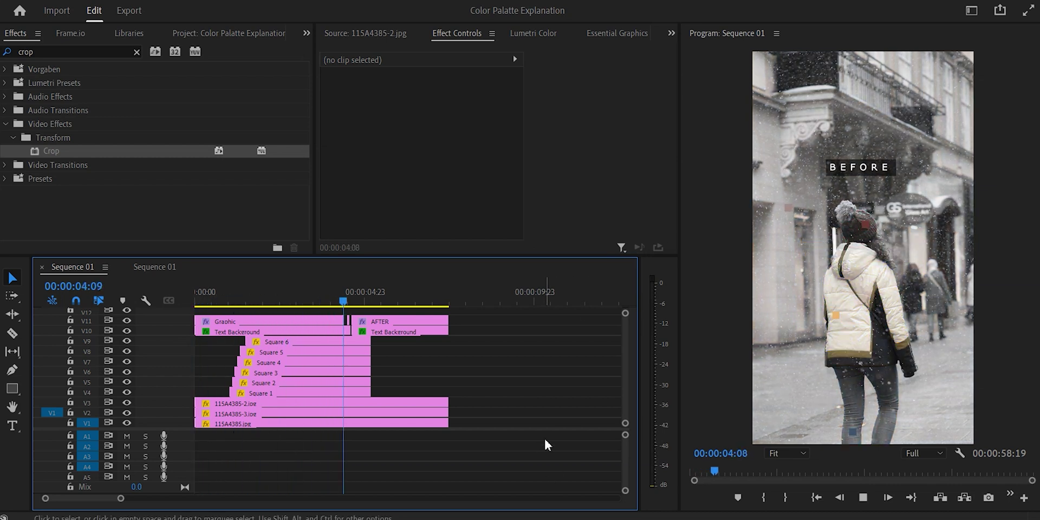
left_click(336, 424)
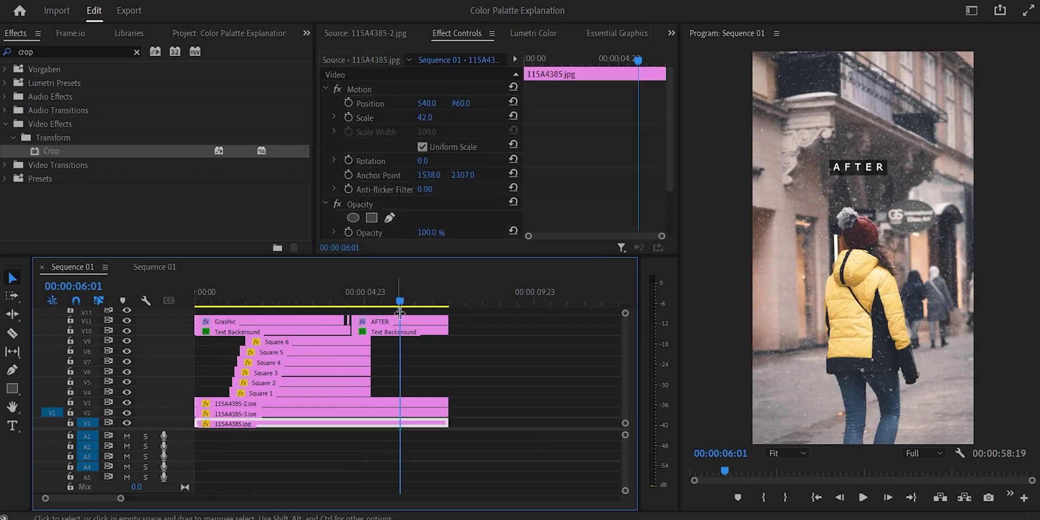
Start scale keyframing on photo 115A4385-2.jpg with a keyframe of 42 at the start of the sequence
left_click(215, 299)
left_click(229, 405)
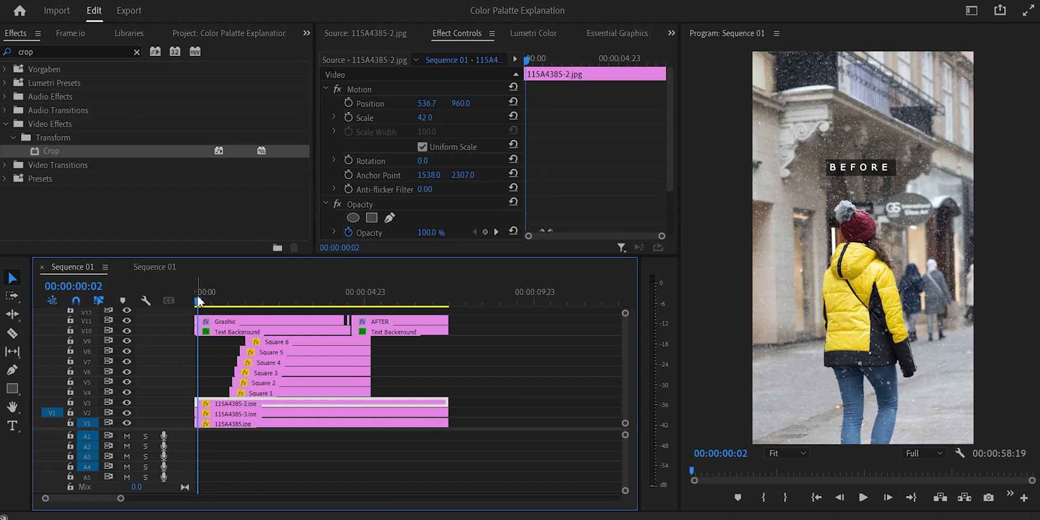
left_click(349, 116)
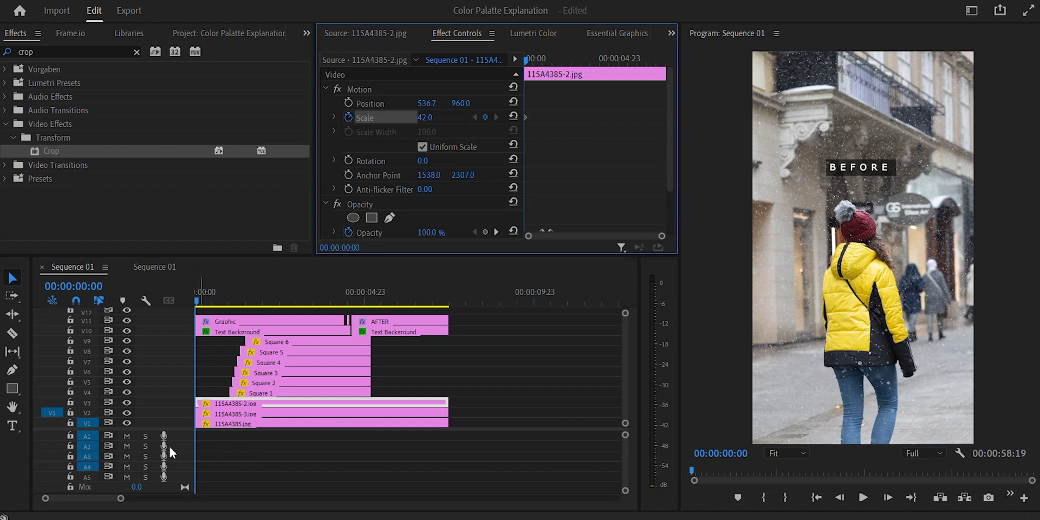
Set a scale keyframe of 44 on photo 115A4385-2.jpg at 00:00:01:09 and play the zoom from the start
scroll(159, 398, "up", 3)
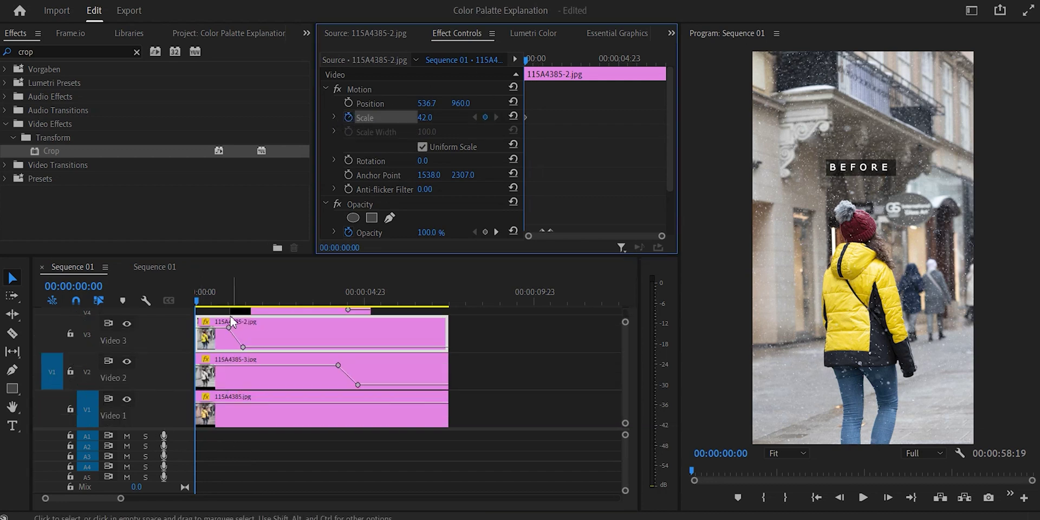
left_click_drag(224, 300, 244, 302)
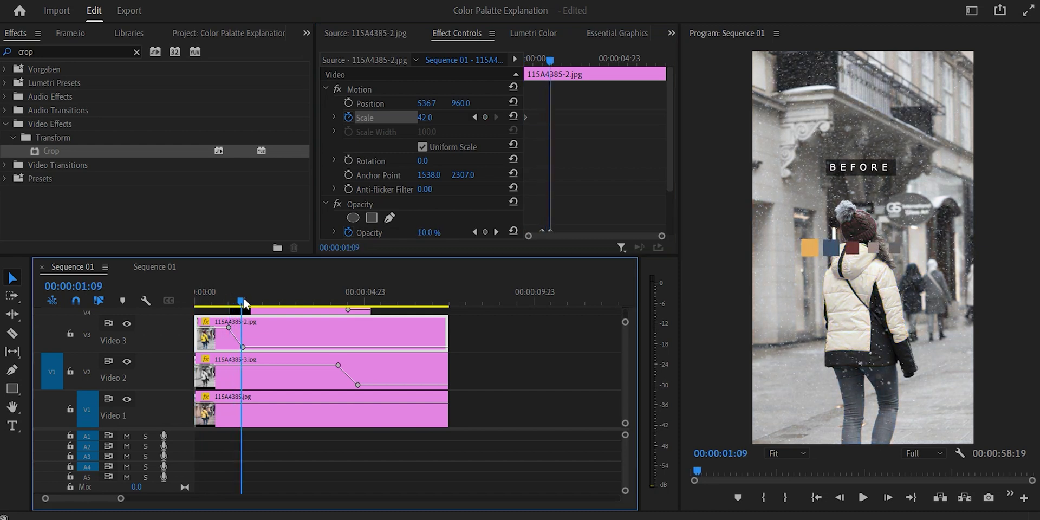
left_click(426, 117)
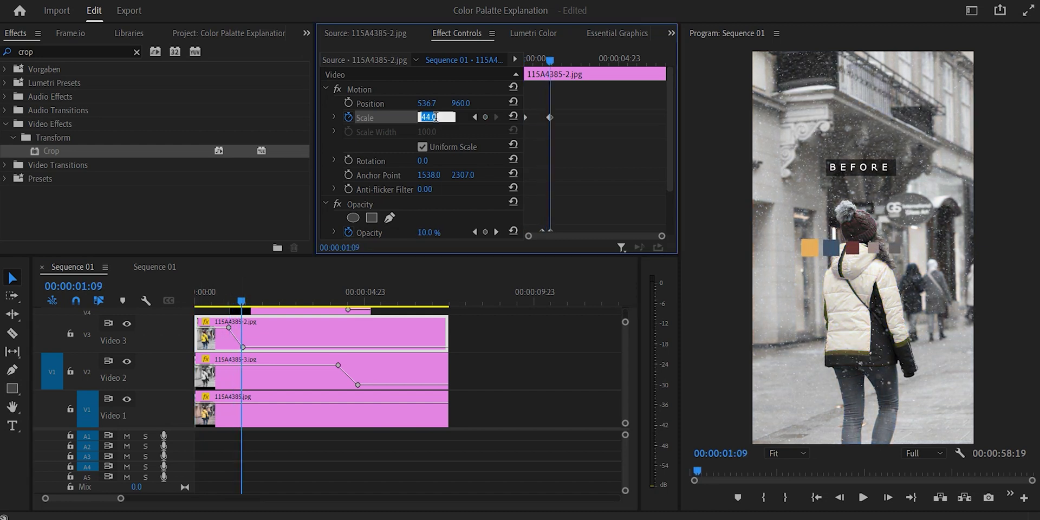
left_click(279, 238)
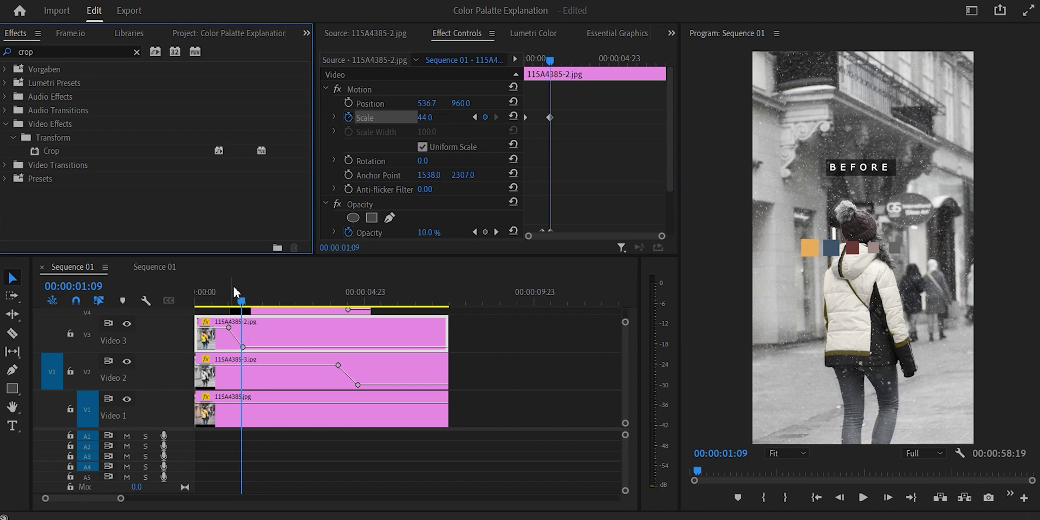
left_click_drag(216, 300, 183, 303)
key("space")
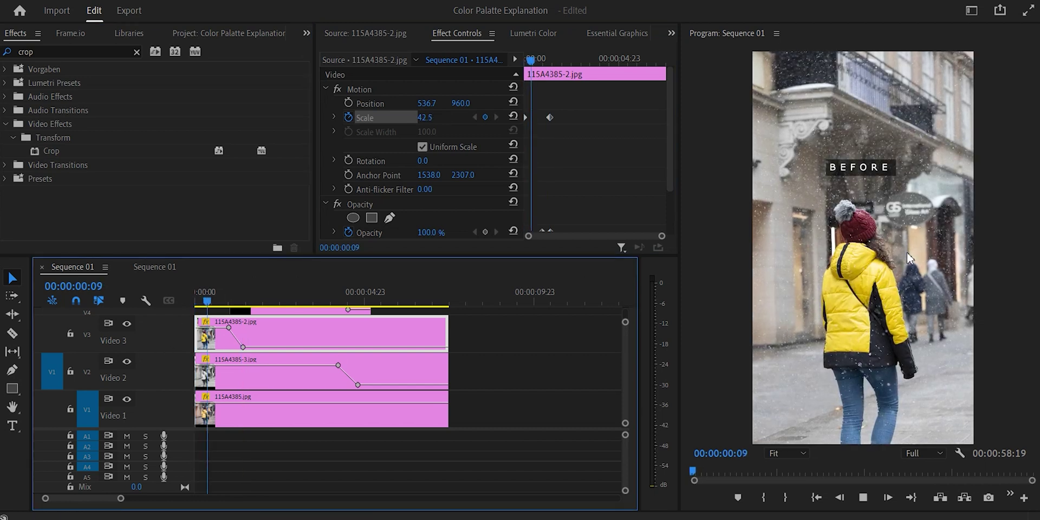